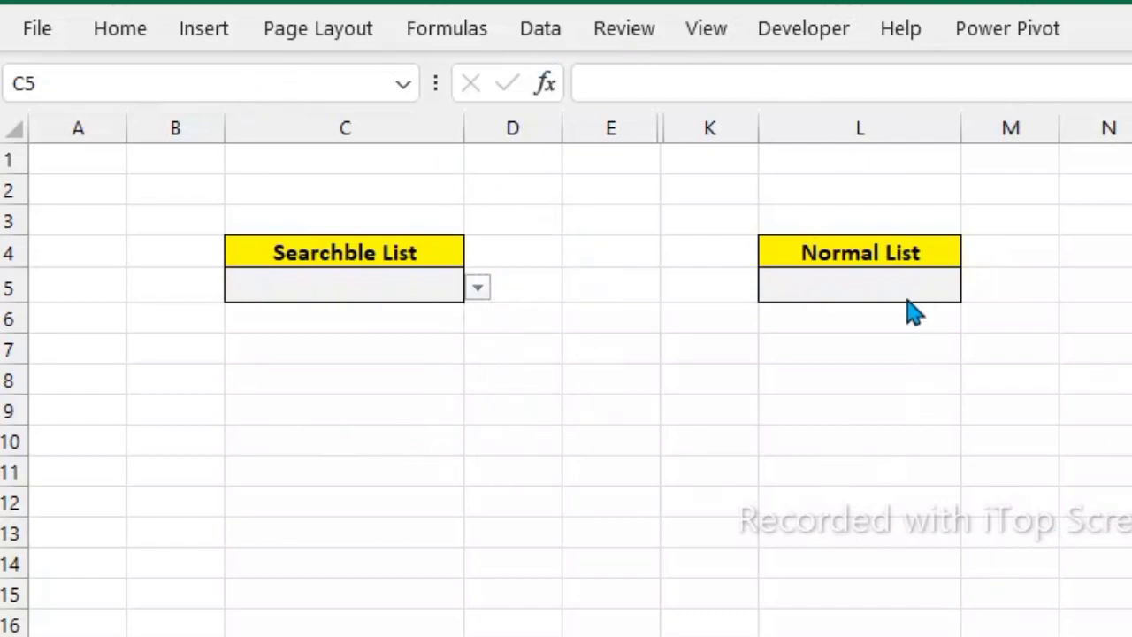
- Browse the normal list in L5, then try entering 'rama' and dismiss the validation error
click(946, 294)
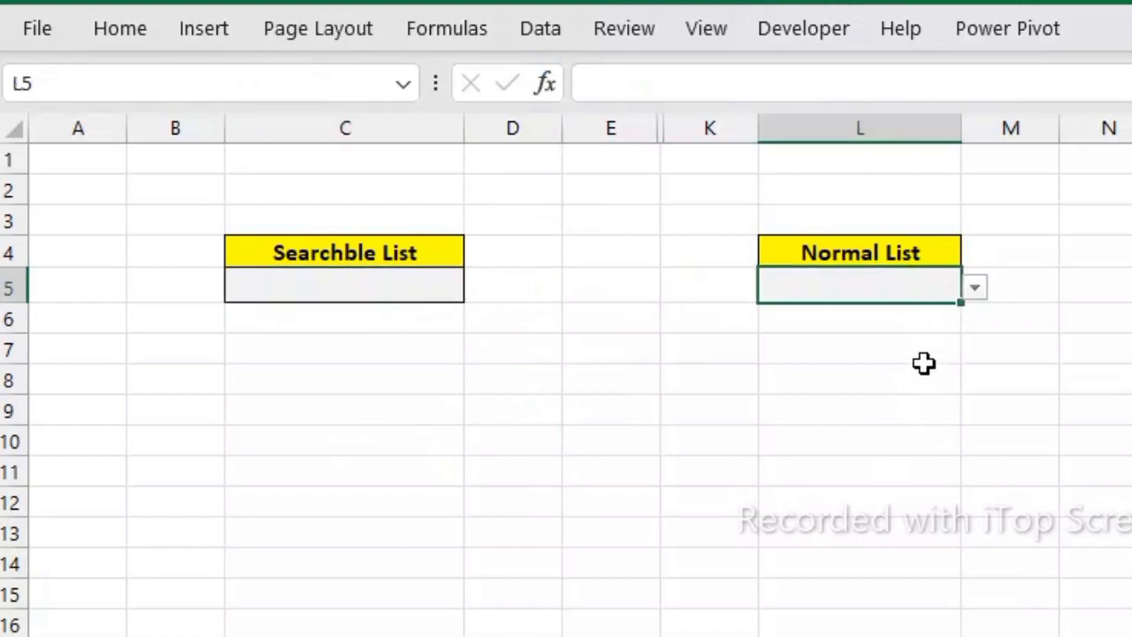
click(975, 289)
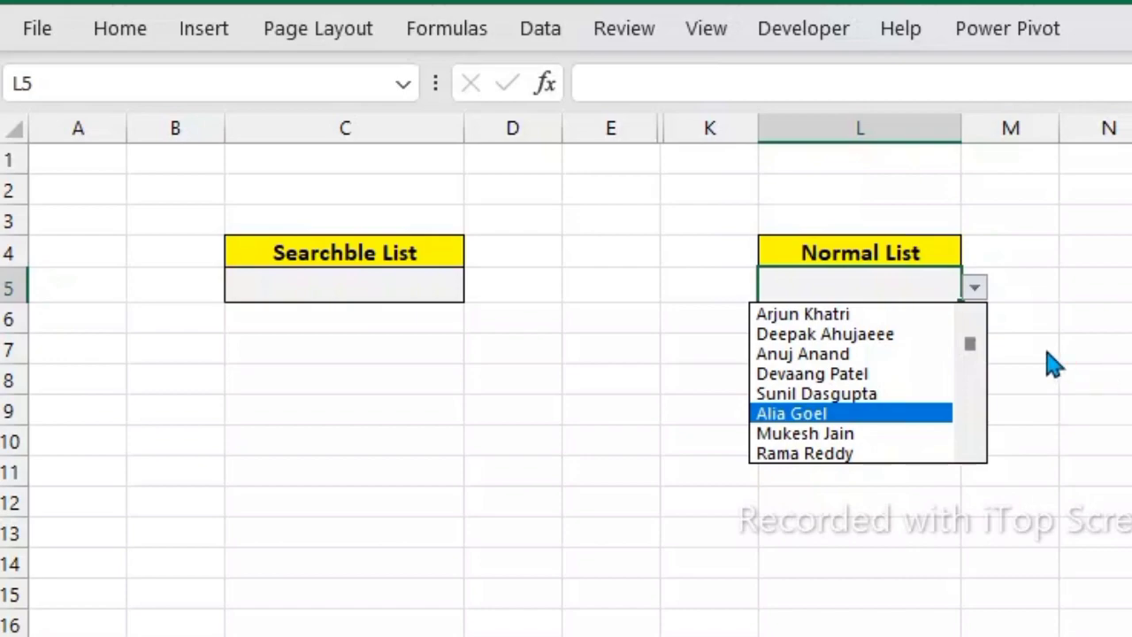
mouse_move(973, 346)
mouse_down()
mouse_move(980, 408)
mouse_move(976, 361)
mouse_up()
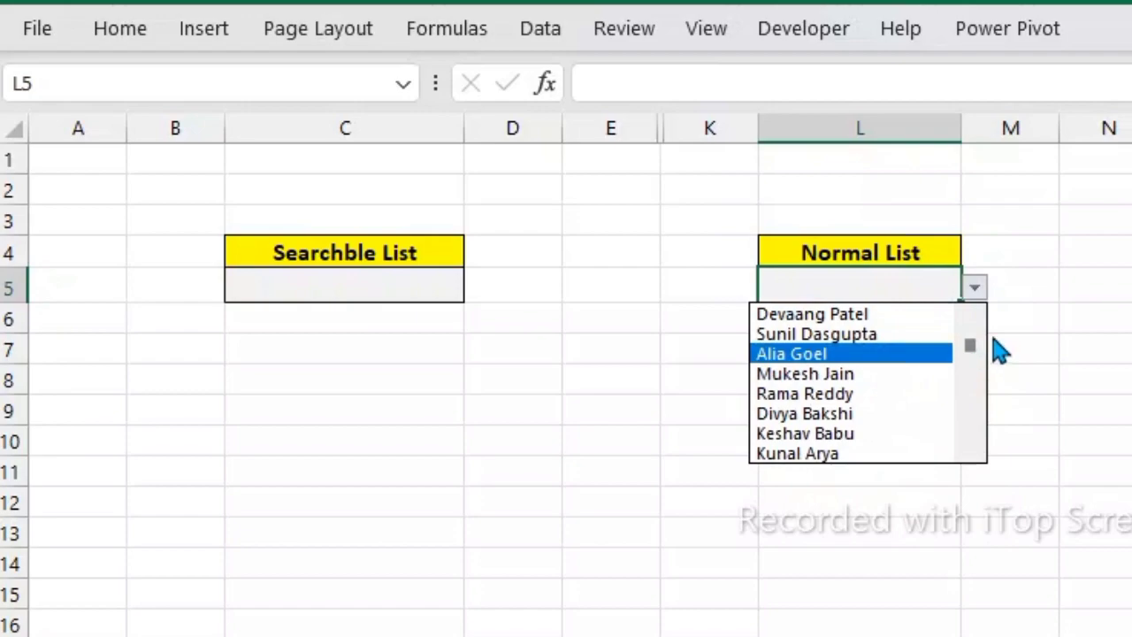
click(903, 289)
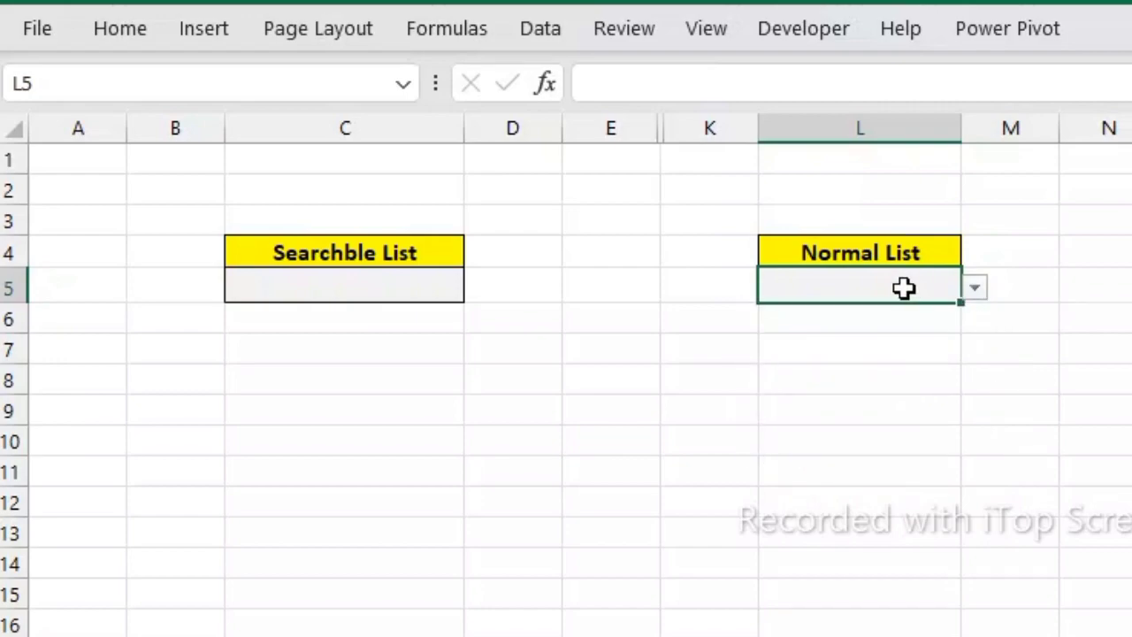
text(rama)
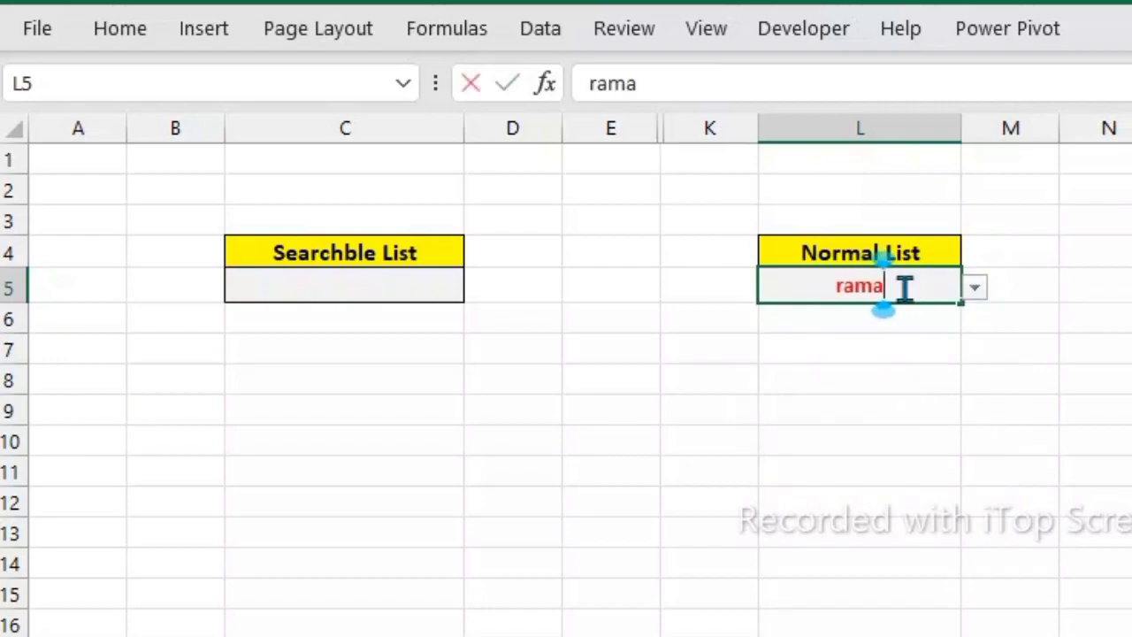
click(978, 297)
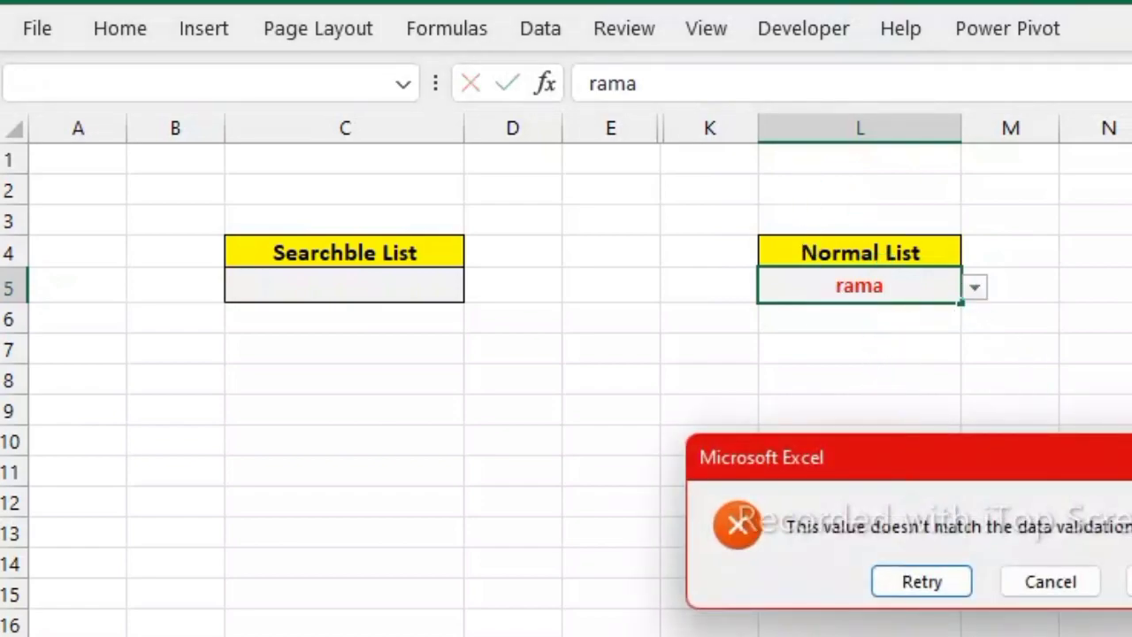
key(Escape)
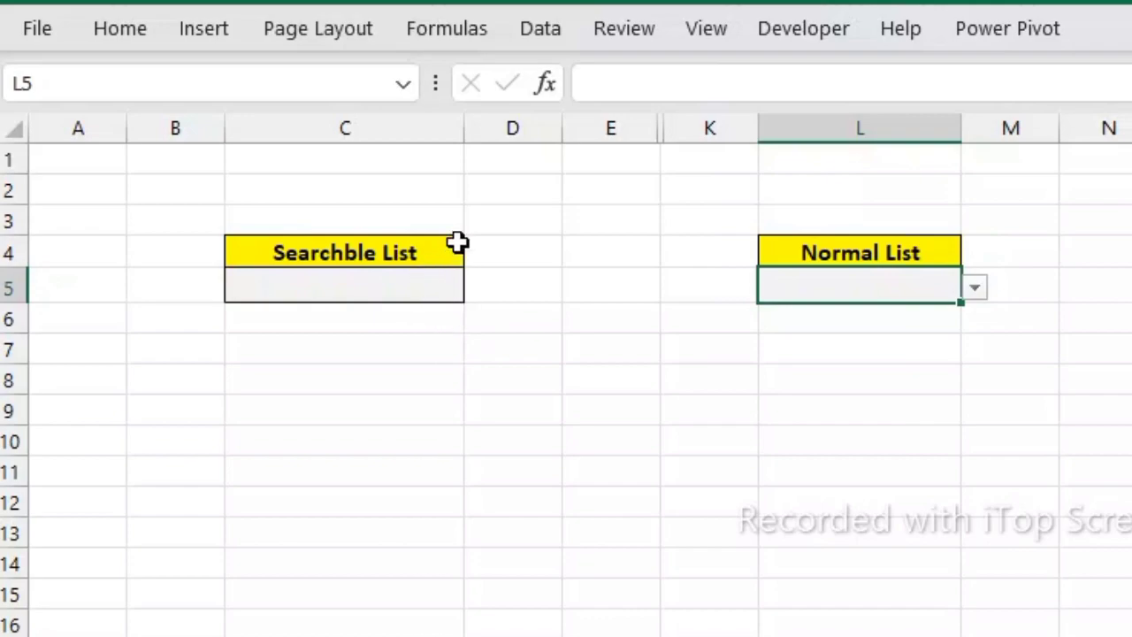
- Type 'rama' in the searchable list cell C5 and show its matching names
click(424, 277)
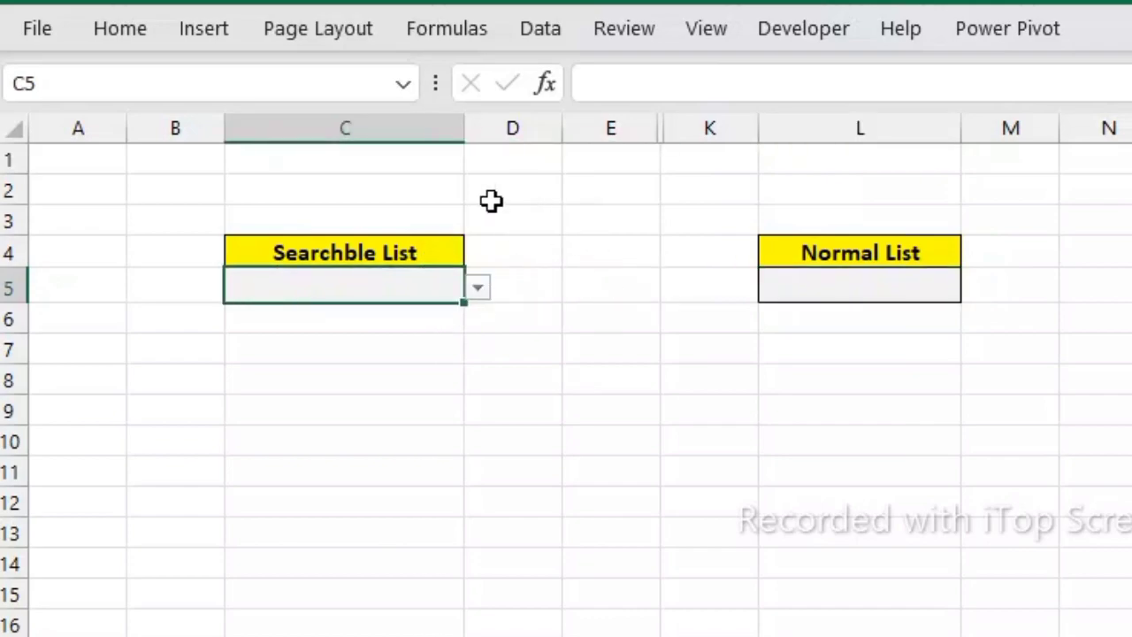
text(ra)
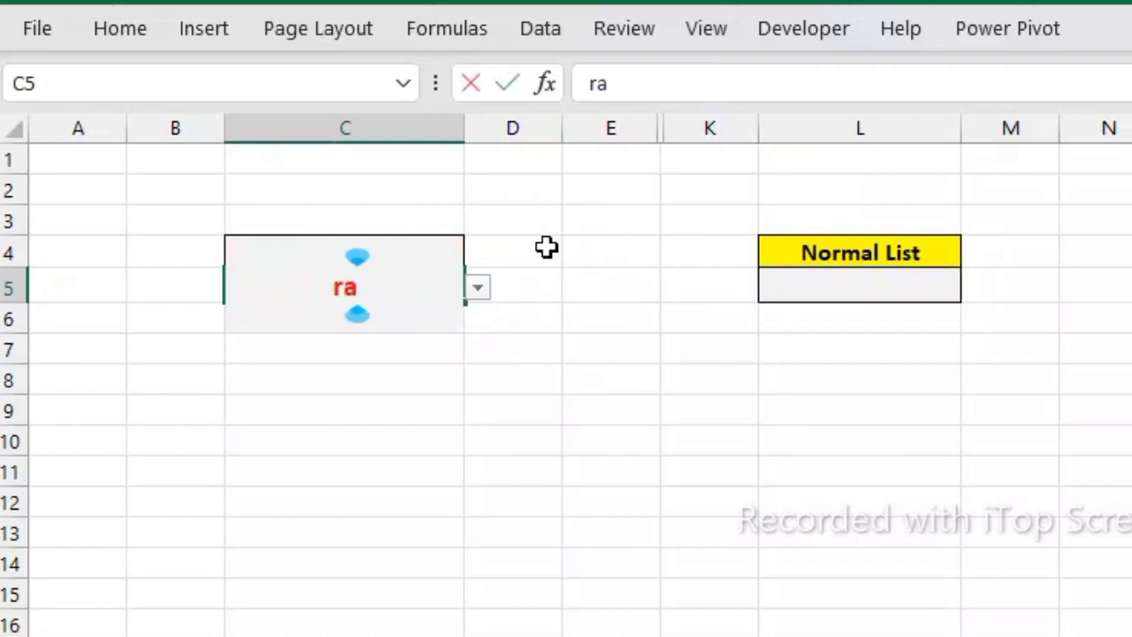
text(ma)
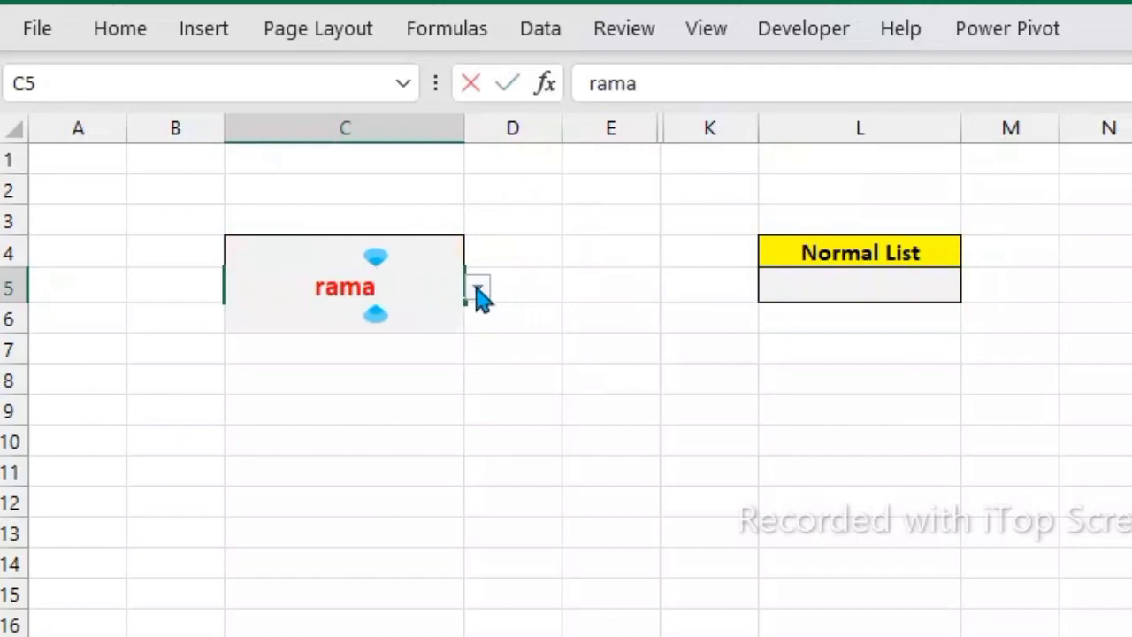
click(478, 291)
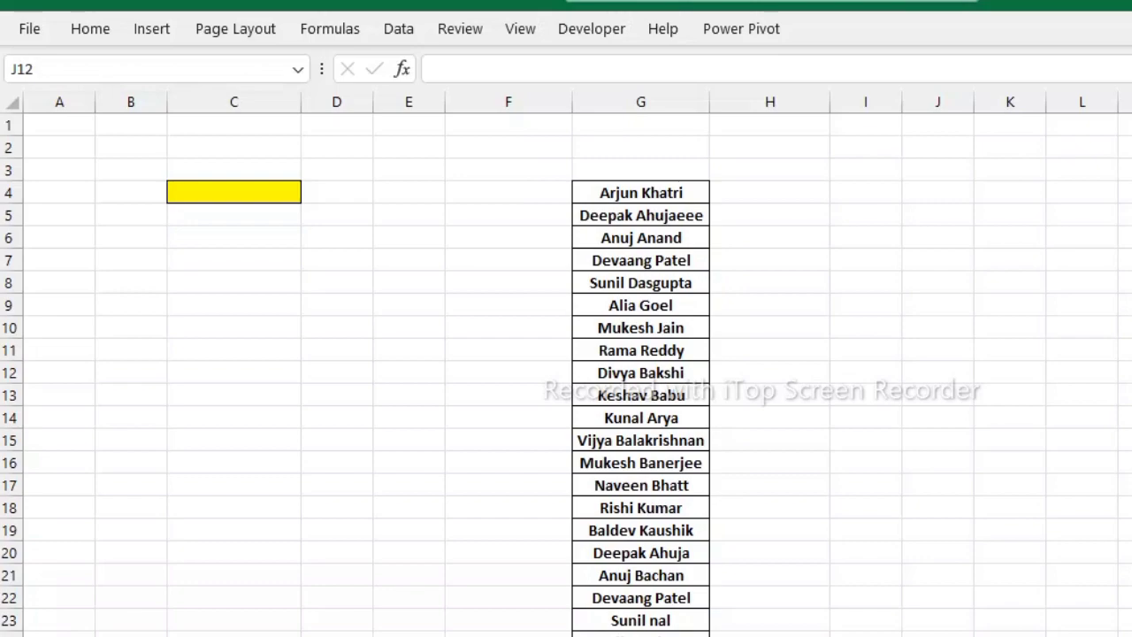
- Enter =SEARCH($C$4,G4) in F4 with the C4 reference made absolute
click(526, 192)
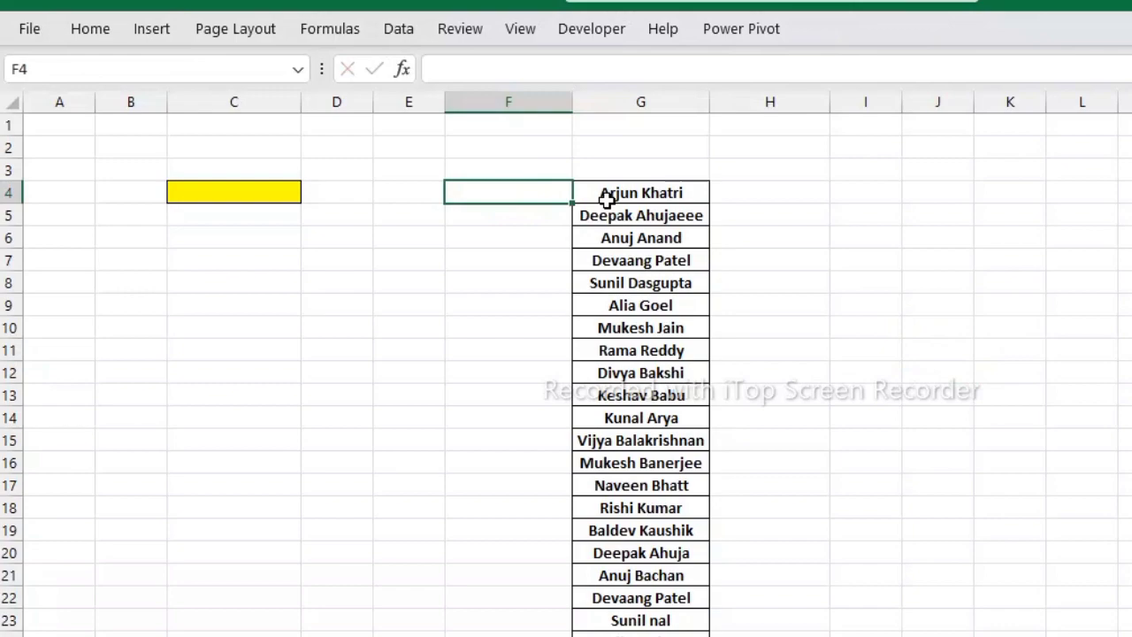
text(=s)
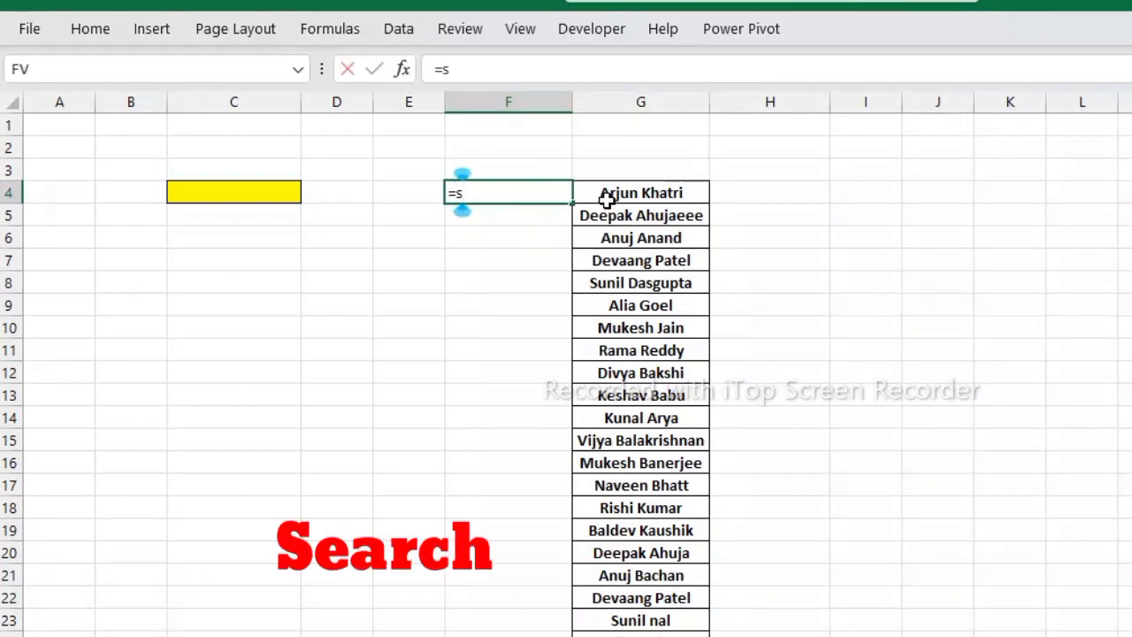
text(e)
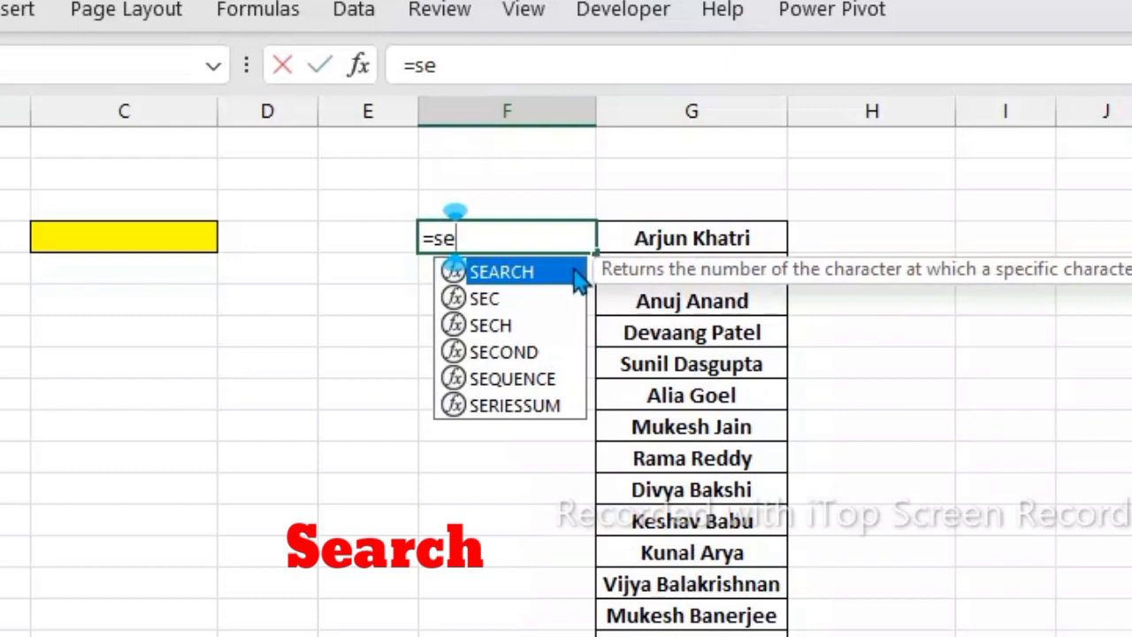
double_click(576, 277)
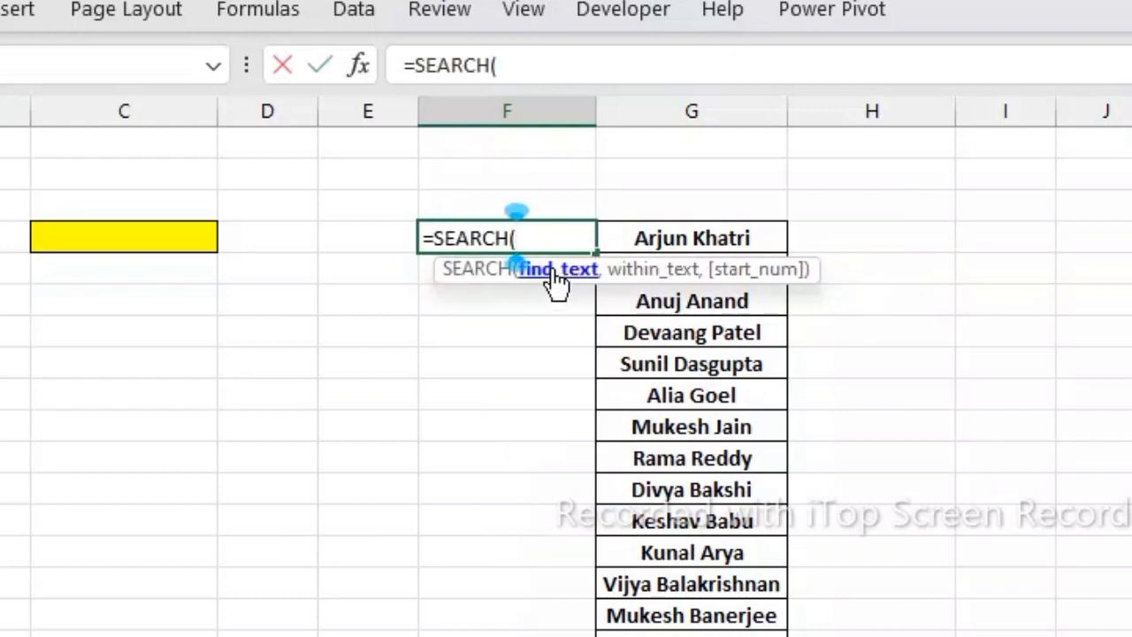
click(184, 238)
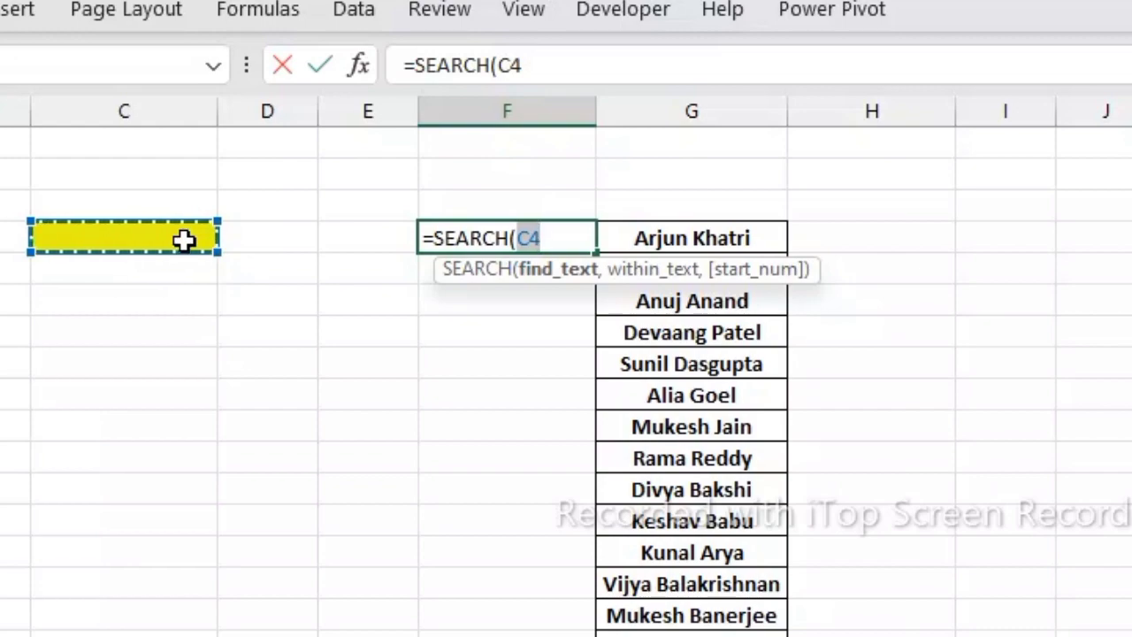
key(F4)
text($C$4,)
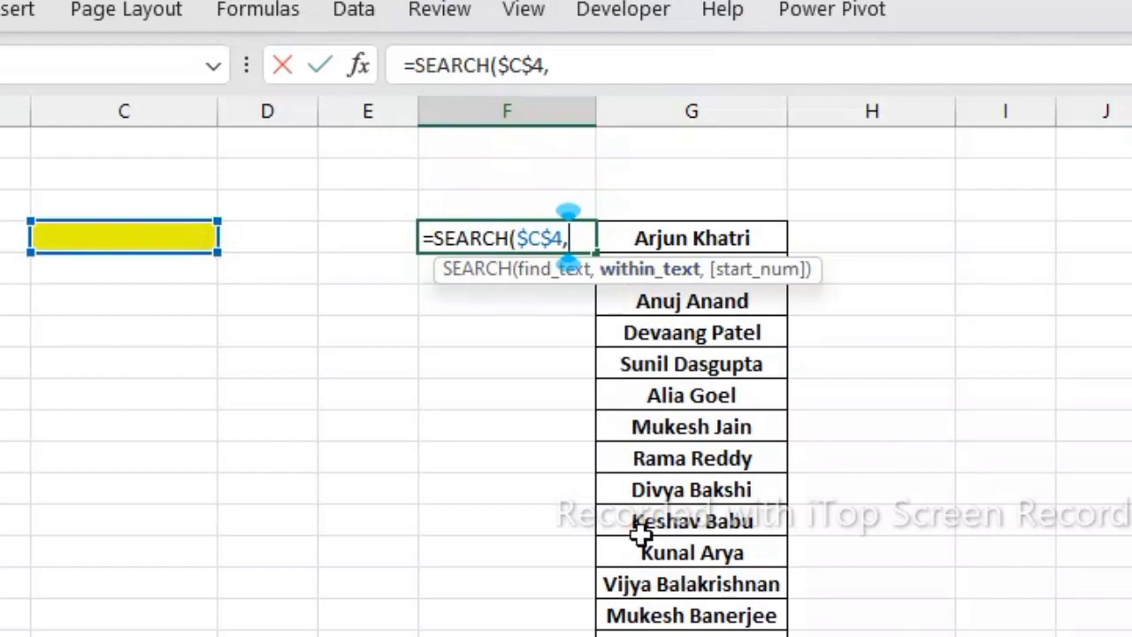
click(649, 234)
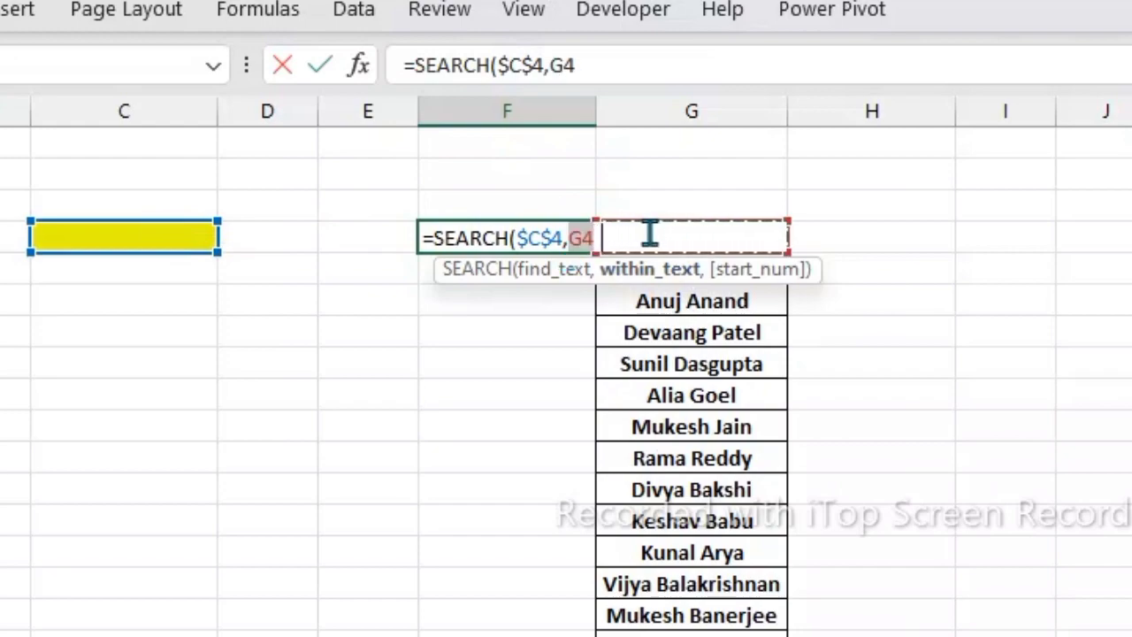
text())
key(Return)
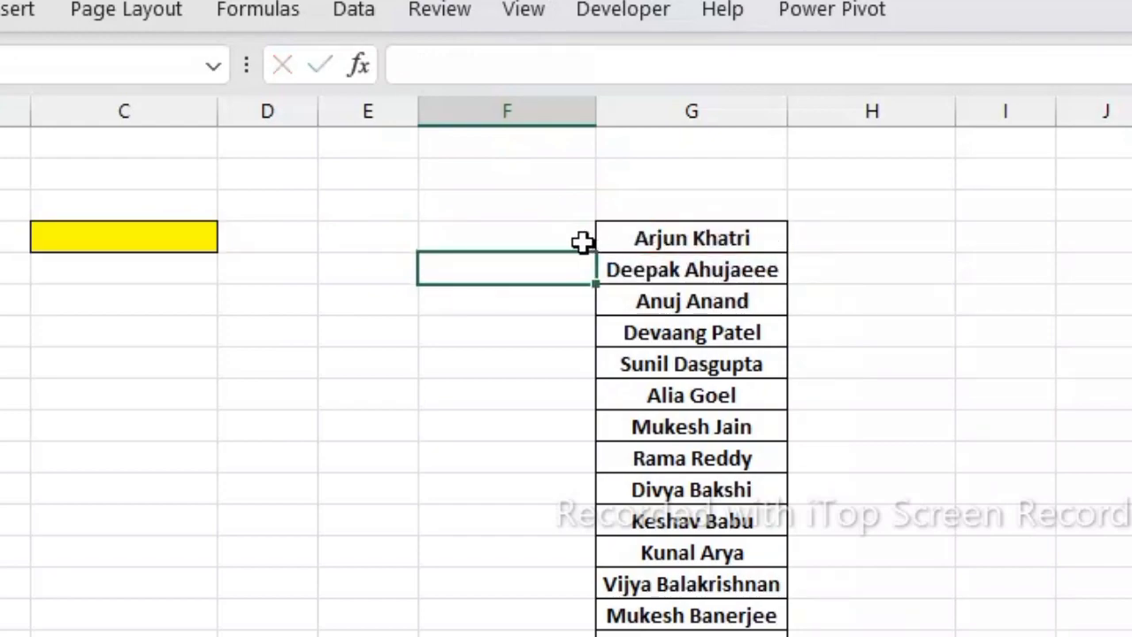
- Copy the SEARCH formula down column F beside the names, then select C4
click(582, 240)
double_click(593, 255)
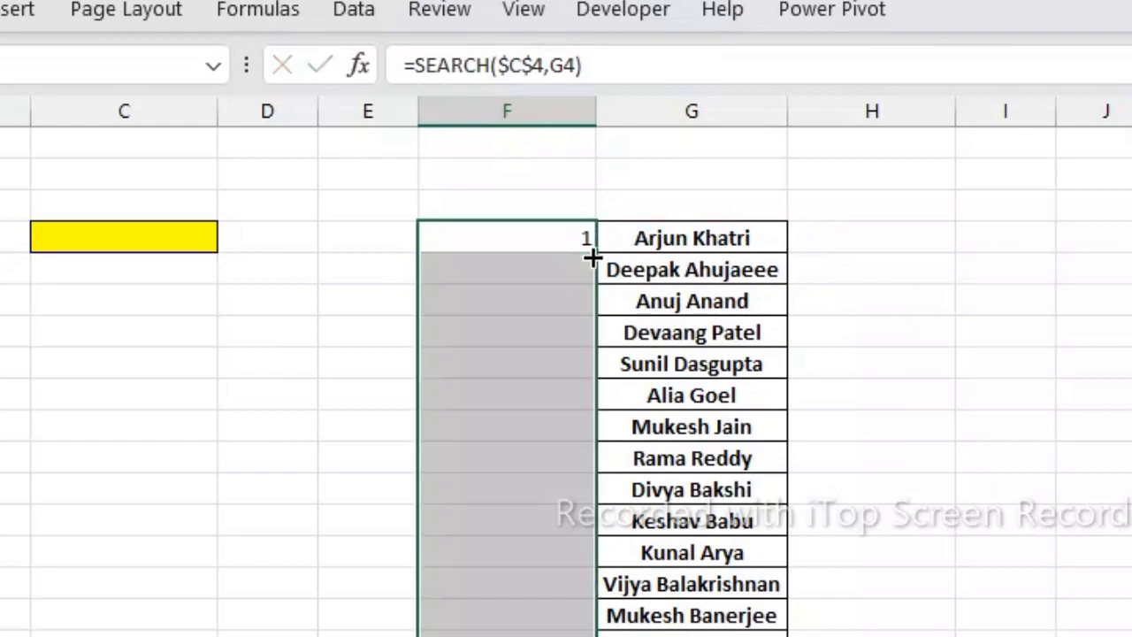
click(1009, 465)
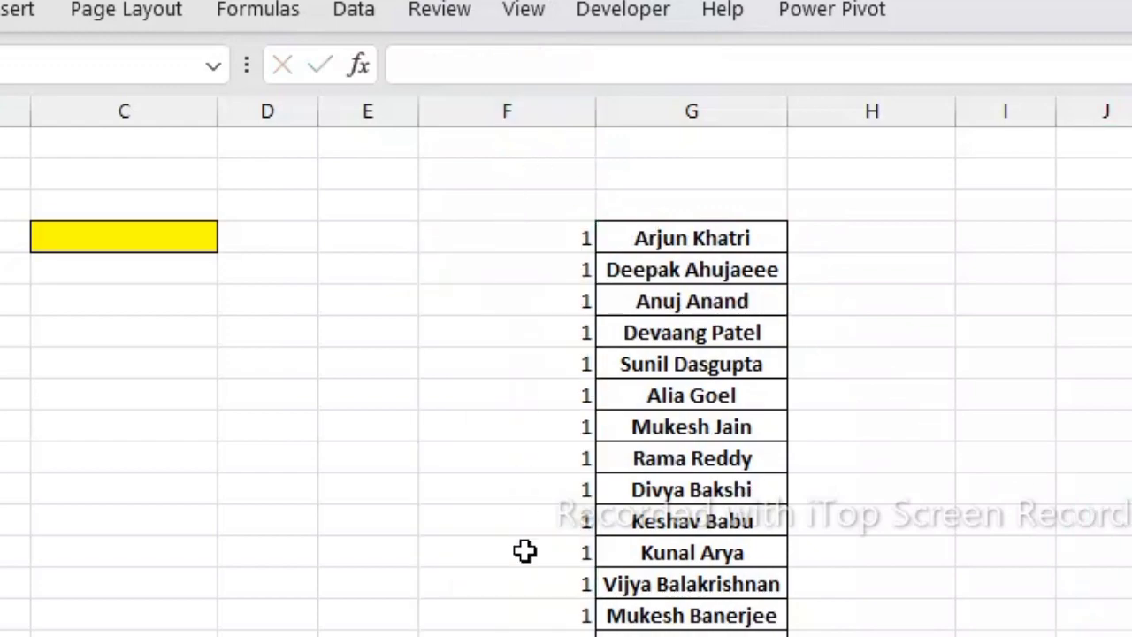
click(108, 226)
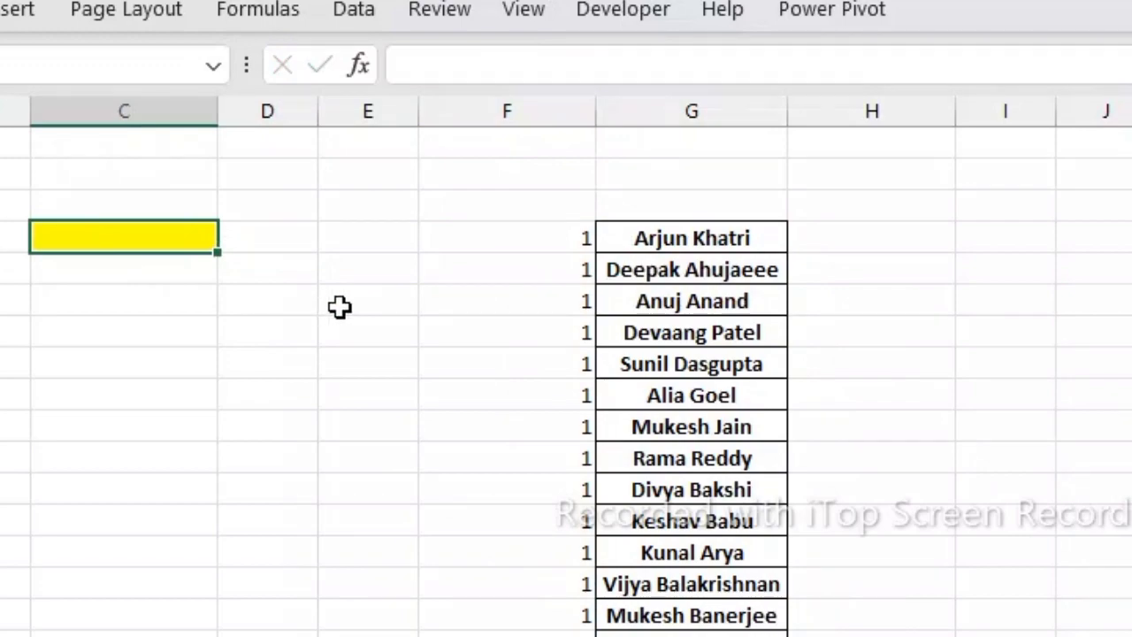
- Enter the letter s in C4 so the column F SEARCH results recalculate
text(s)
key(Return)
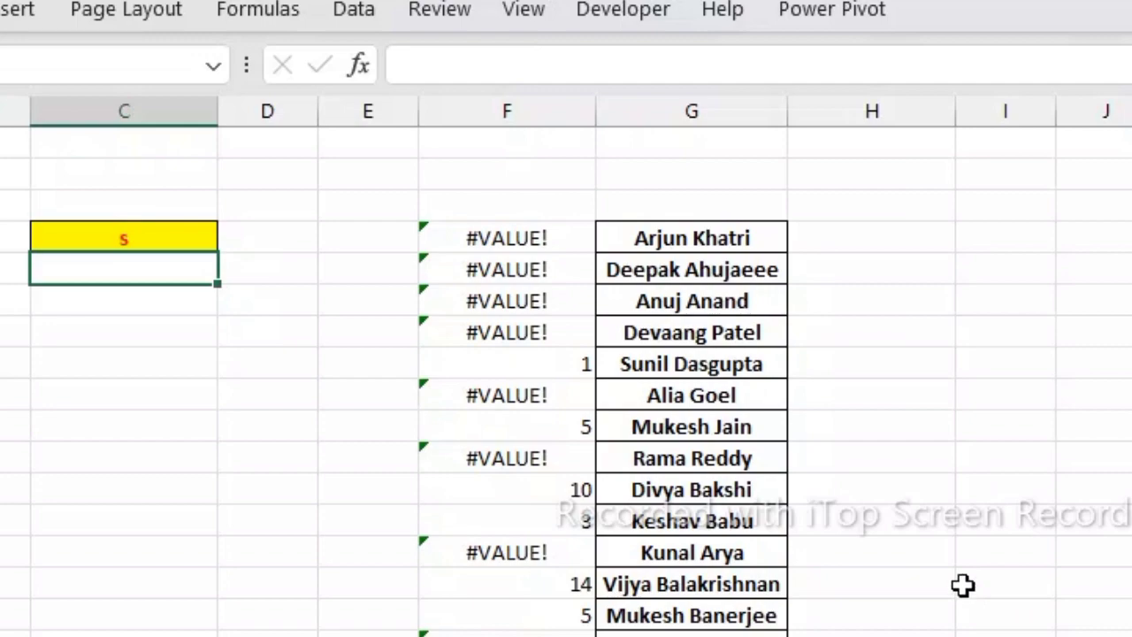
- Change F4 to =ISNUMBER(SEARCH($C$4,G4)) and fill it down column F
click(539, 238)
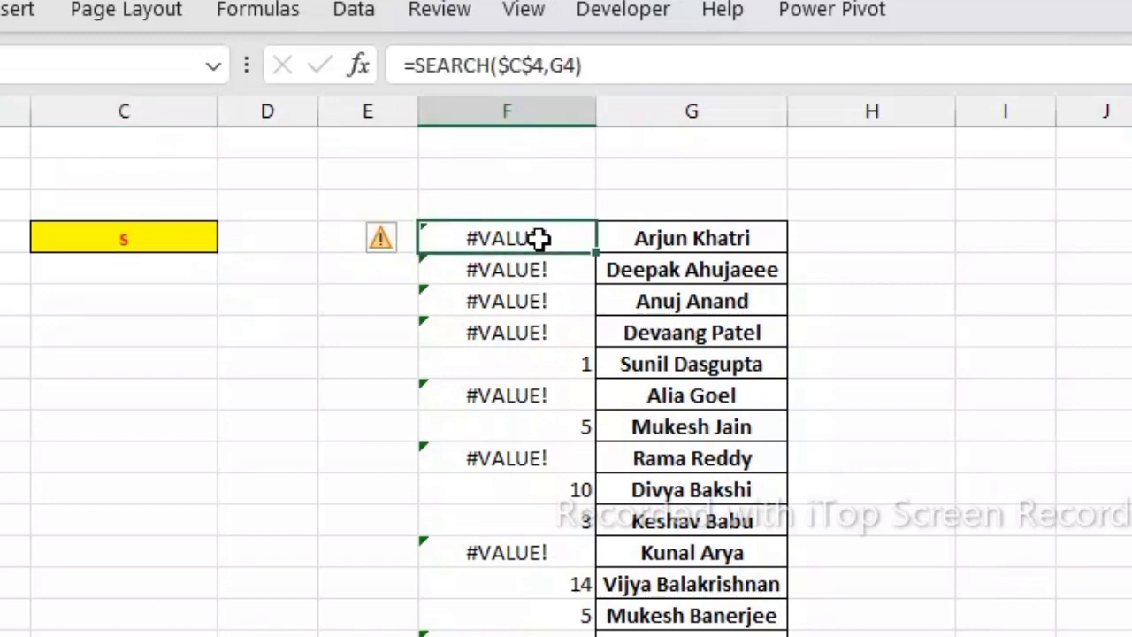
click(414, 66)
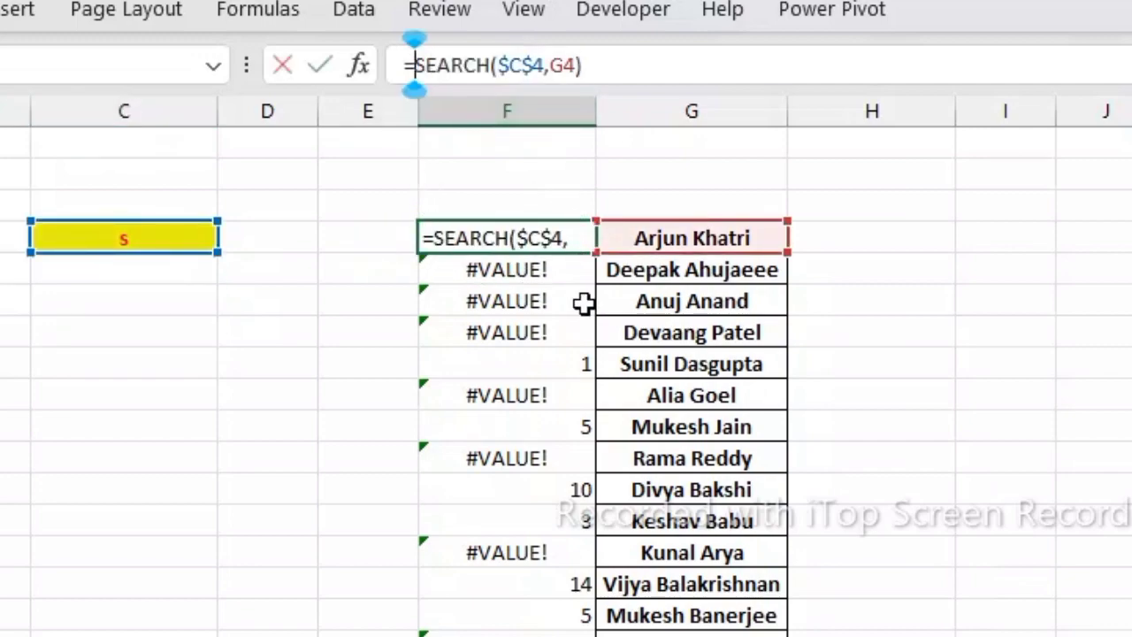
text(isnu)
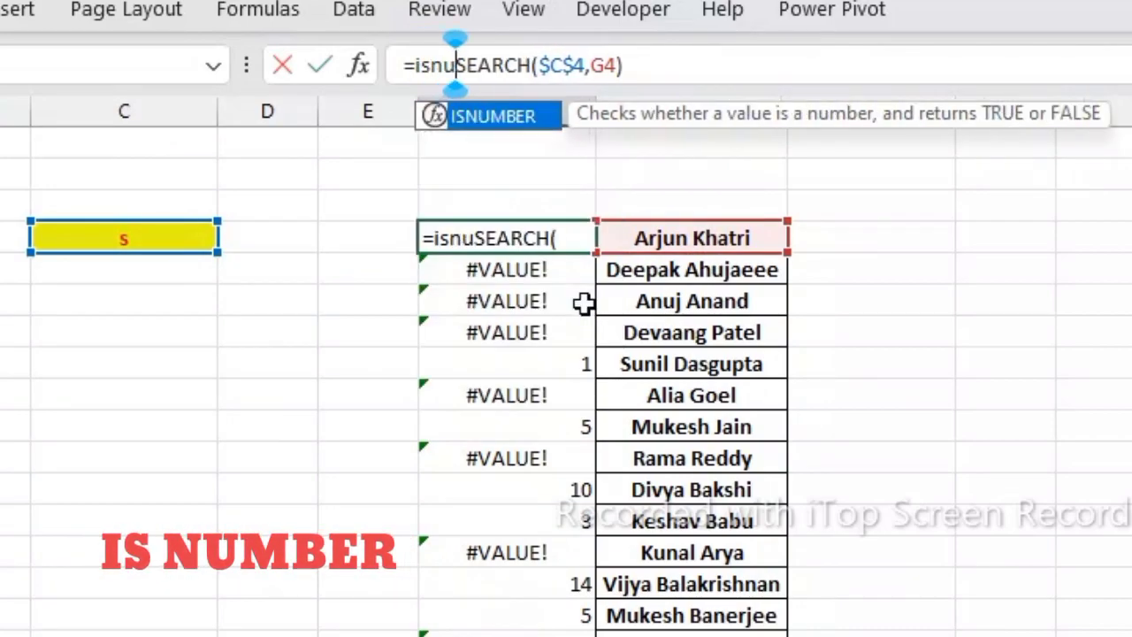
double_click(511, 122)
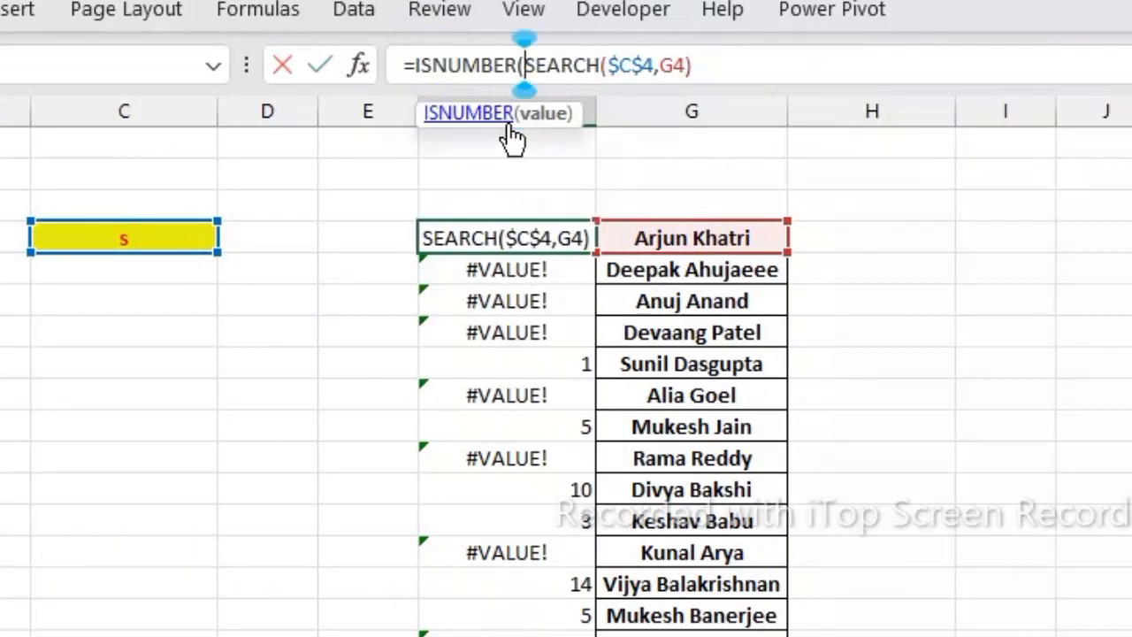
click(704, 66)
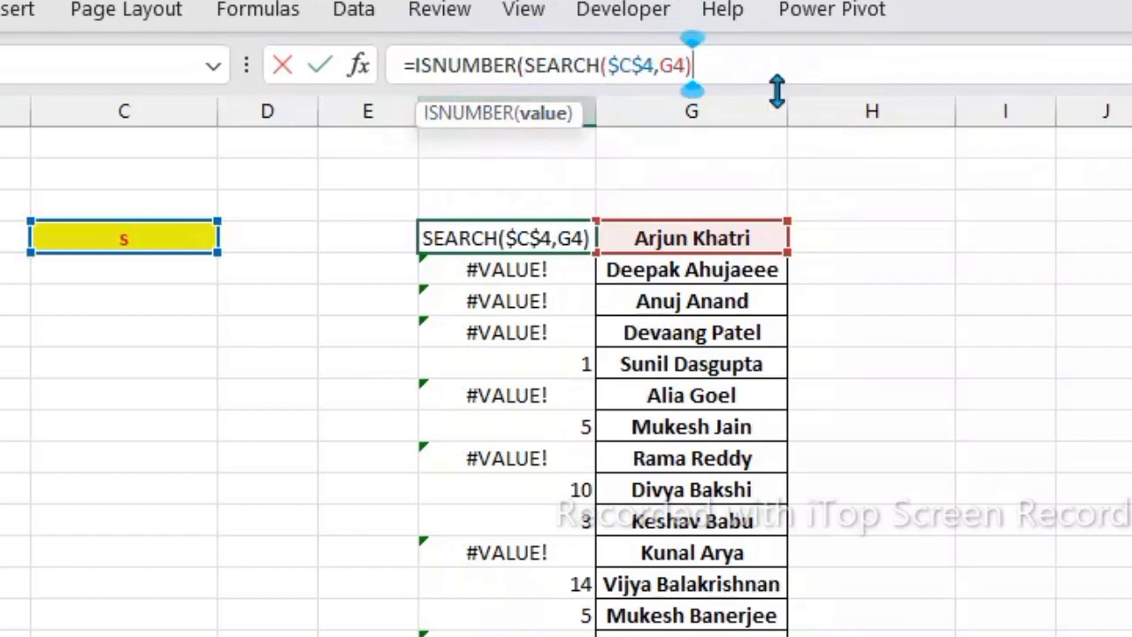
text())
key(Return)
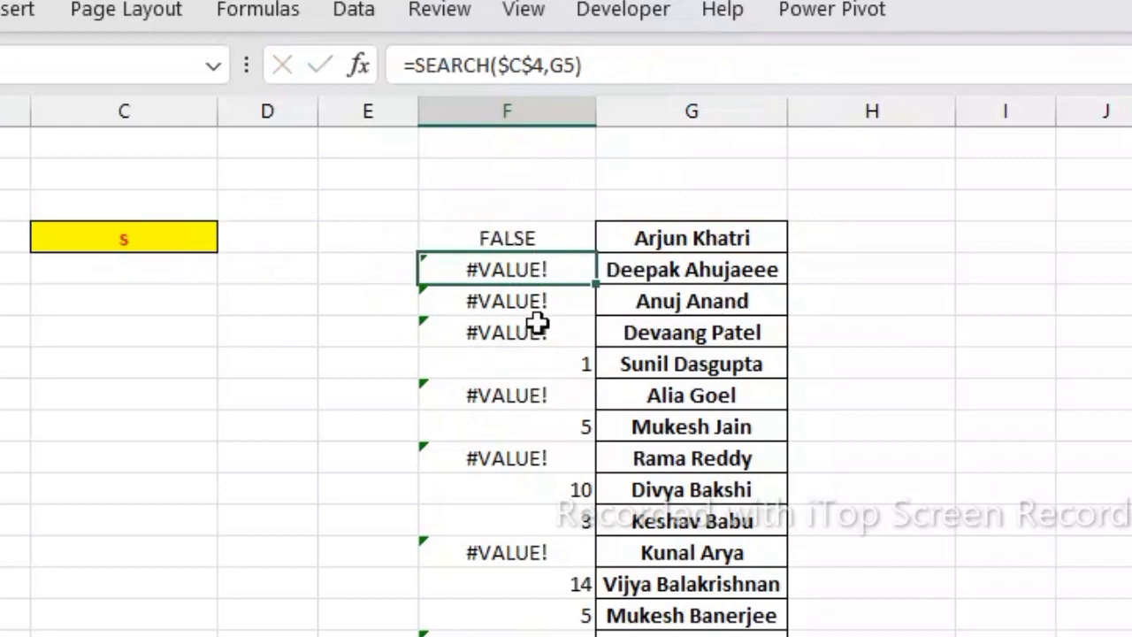
click(569, 240)
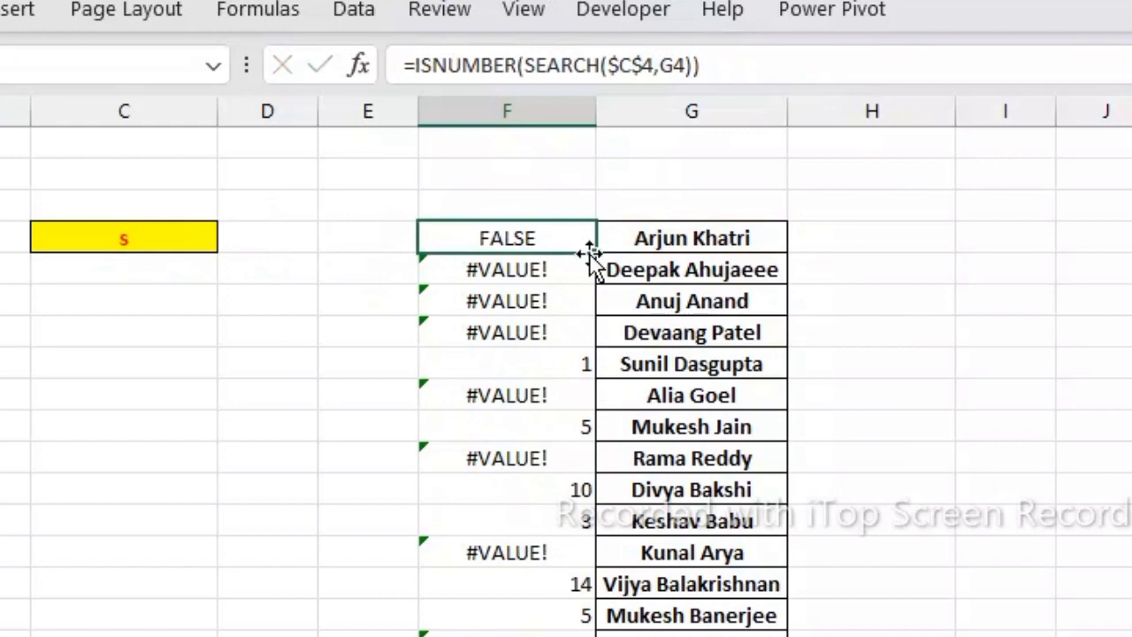
double_click(591, 254)
click(1010, 429)
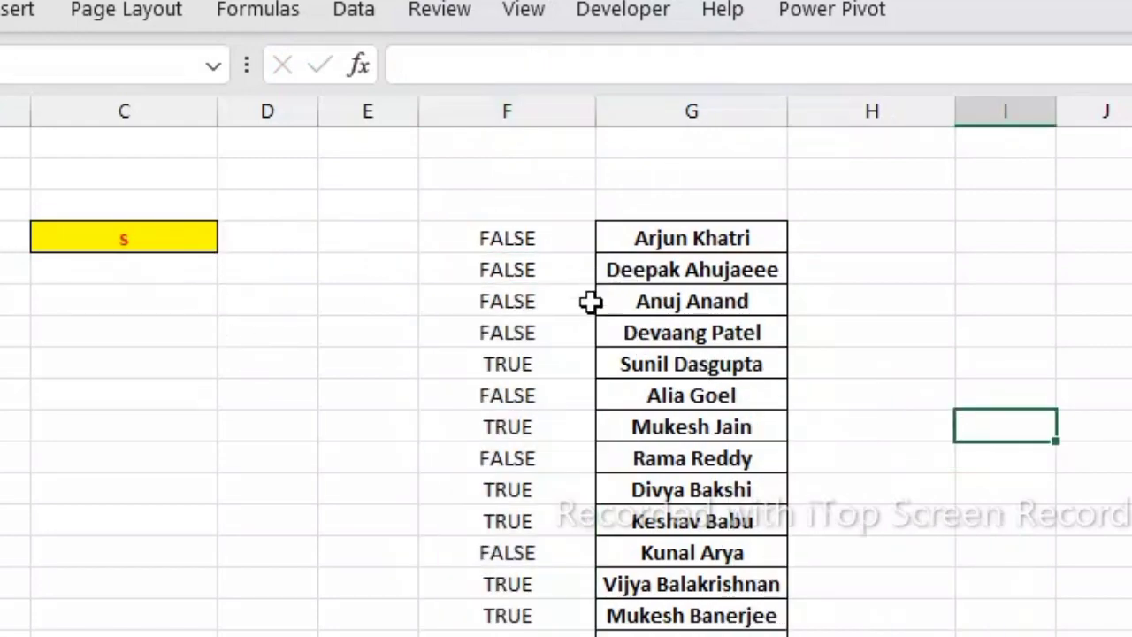
click(615, 365)
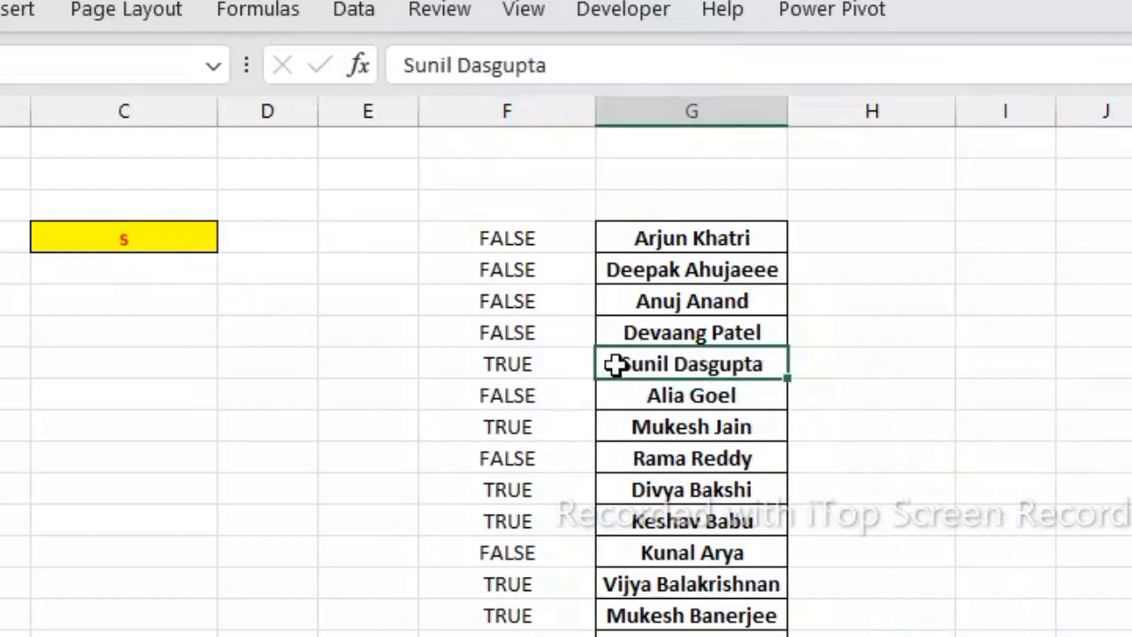
click(567, 245)
click(650, 243)
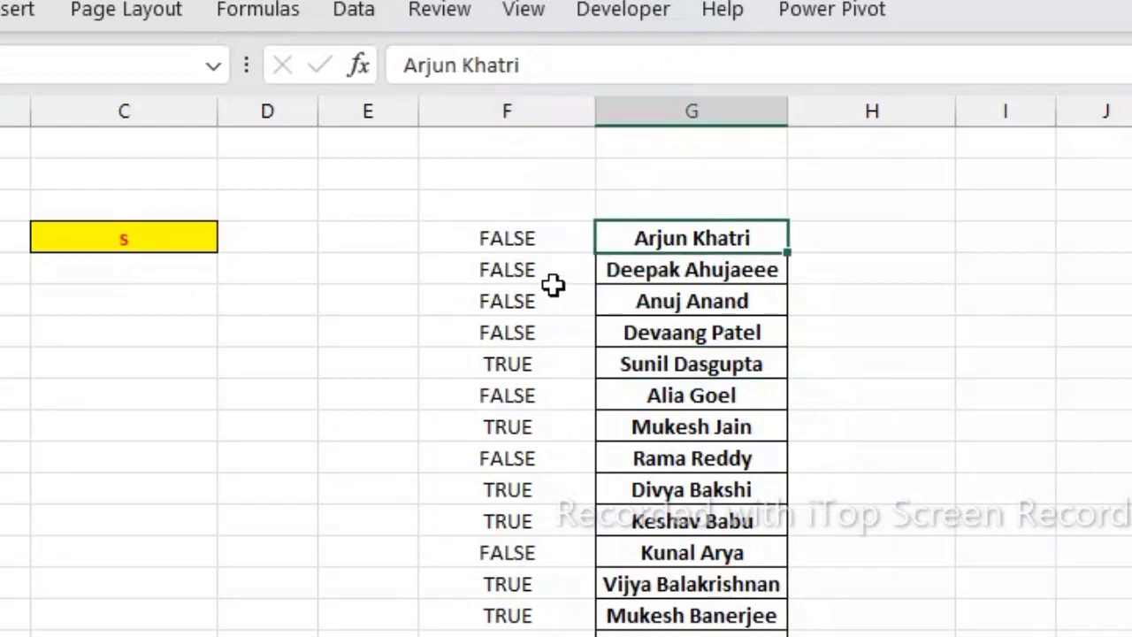
click(913, 361)
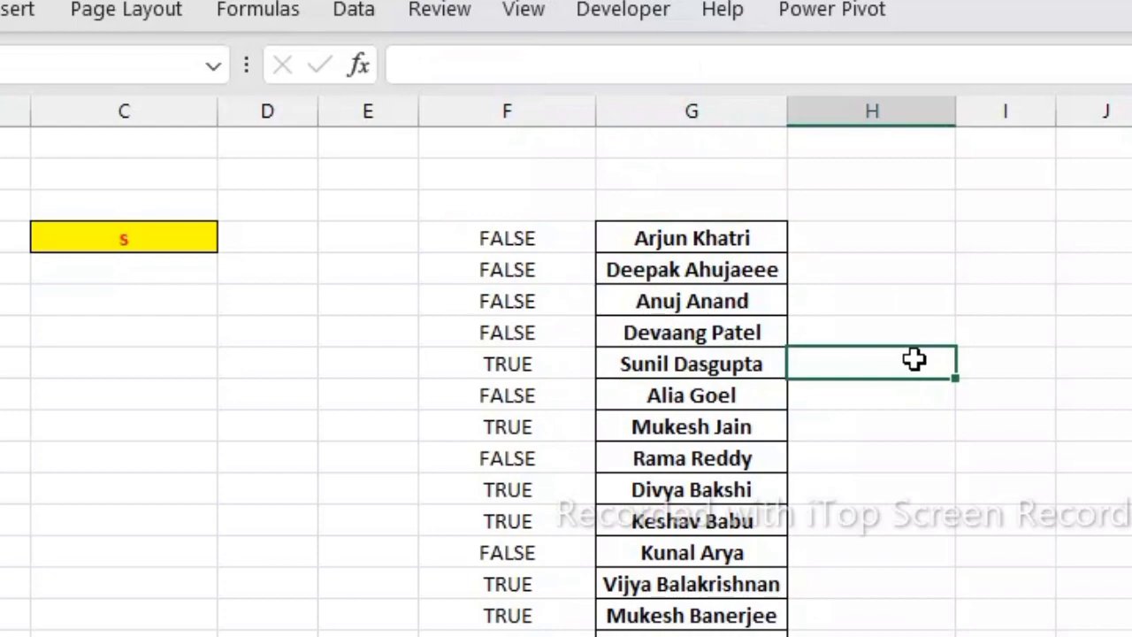
click(517, 232)
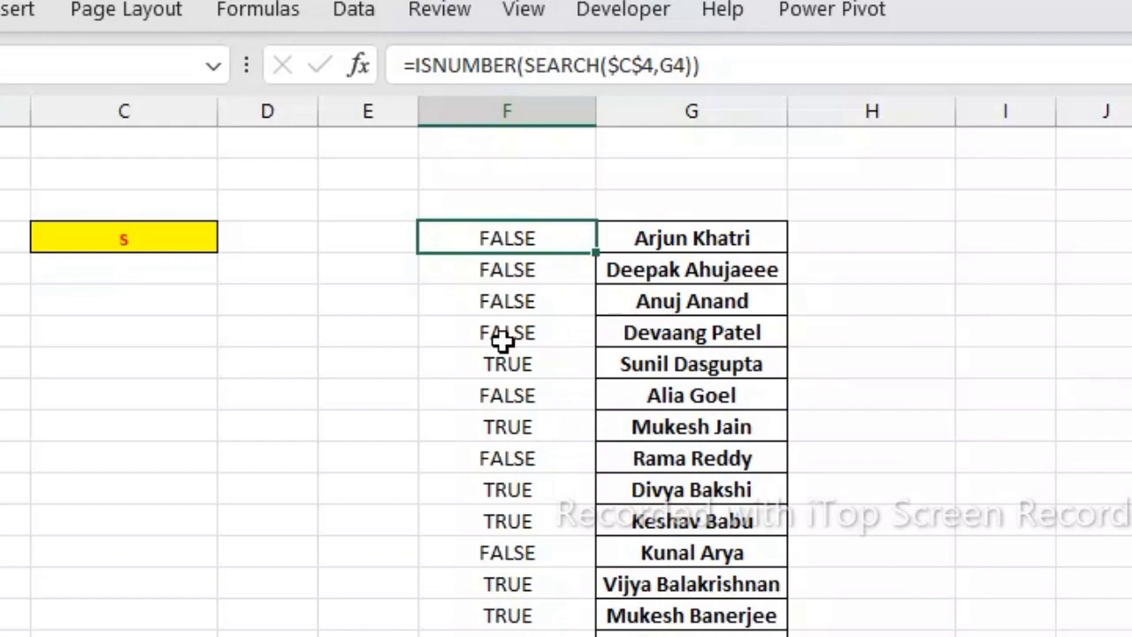
- Change F4 to =IF(ISNUMBER(SEARCH($C$4,G4)),1,0) and fill it down column F
click(413, 67)
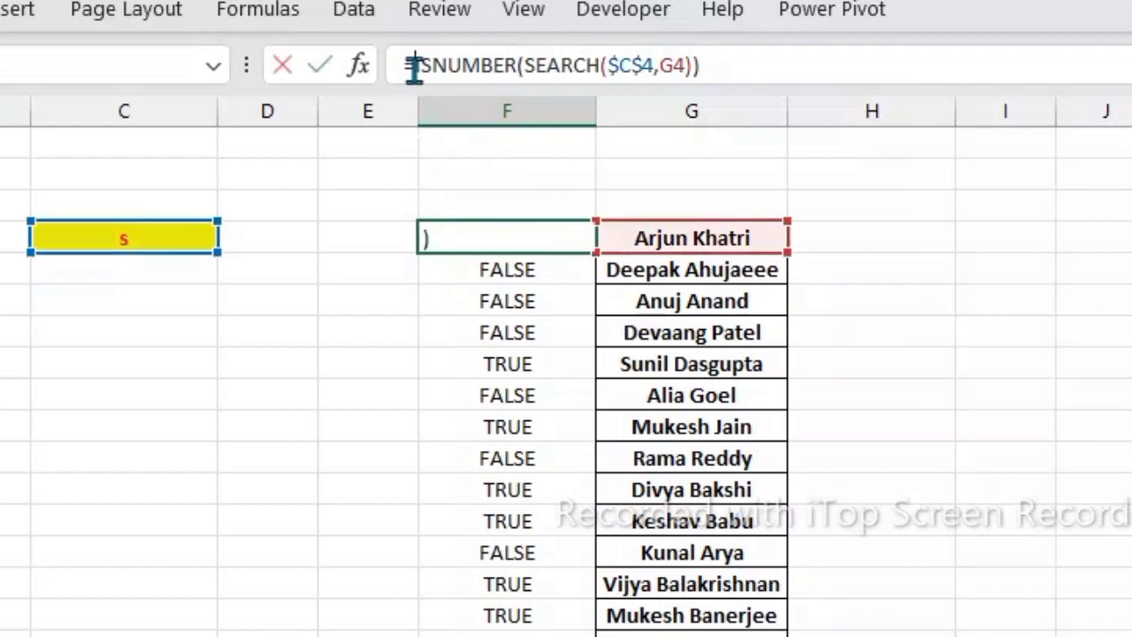
text(i)
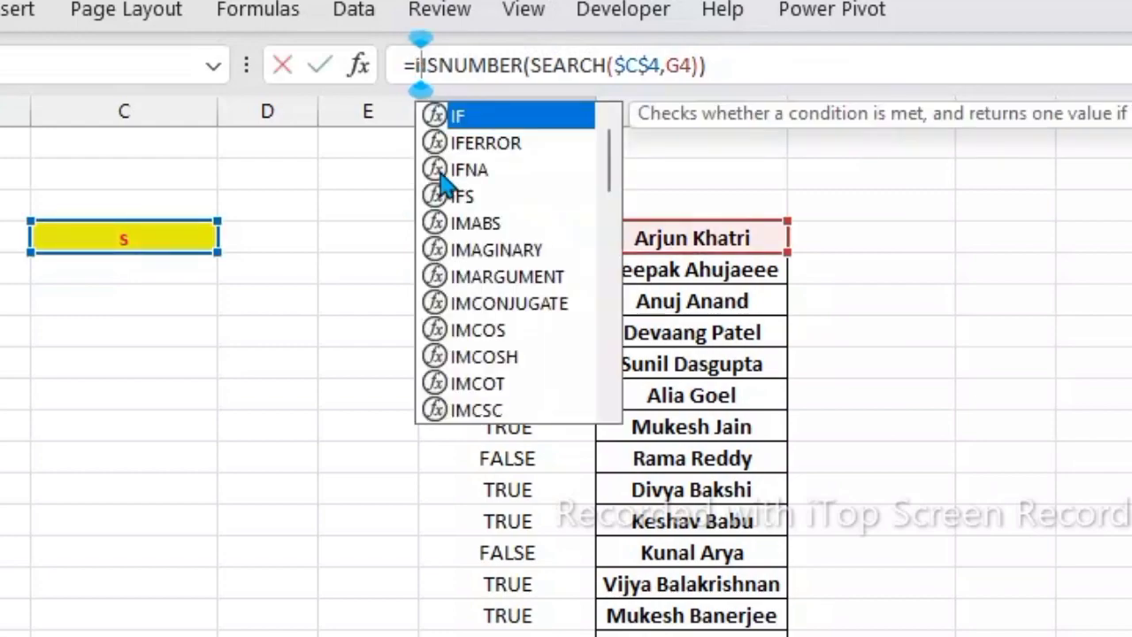
text(f)
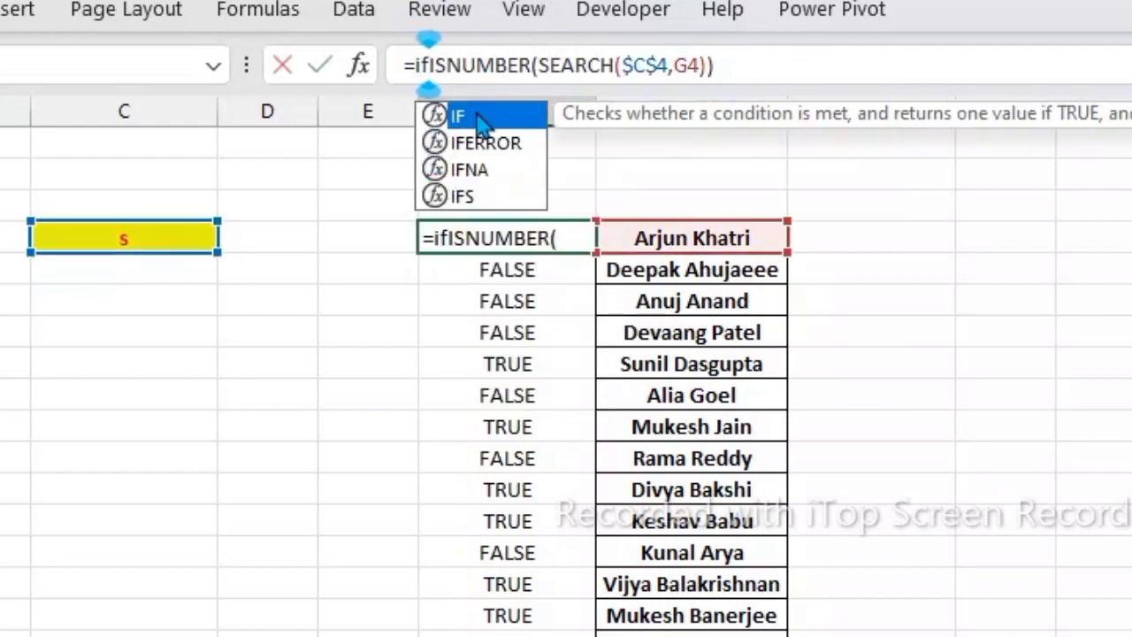
double_click(475, 117)
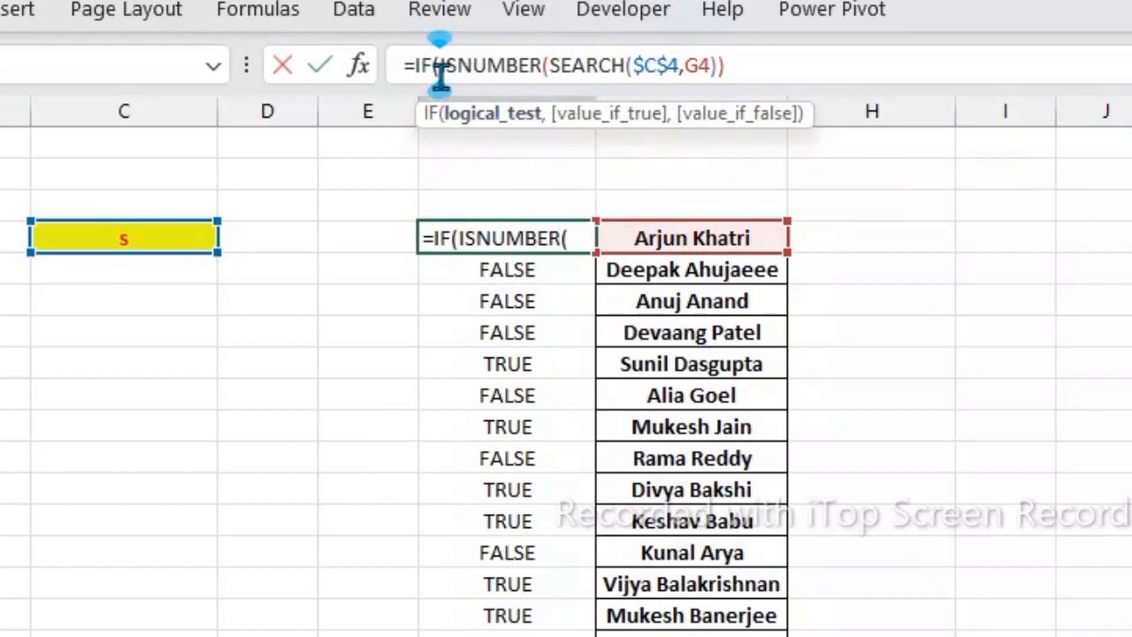
click(724, 66)
text())
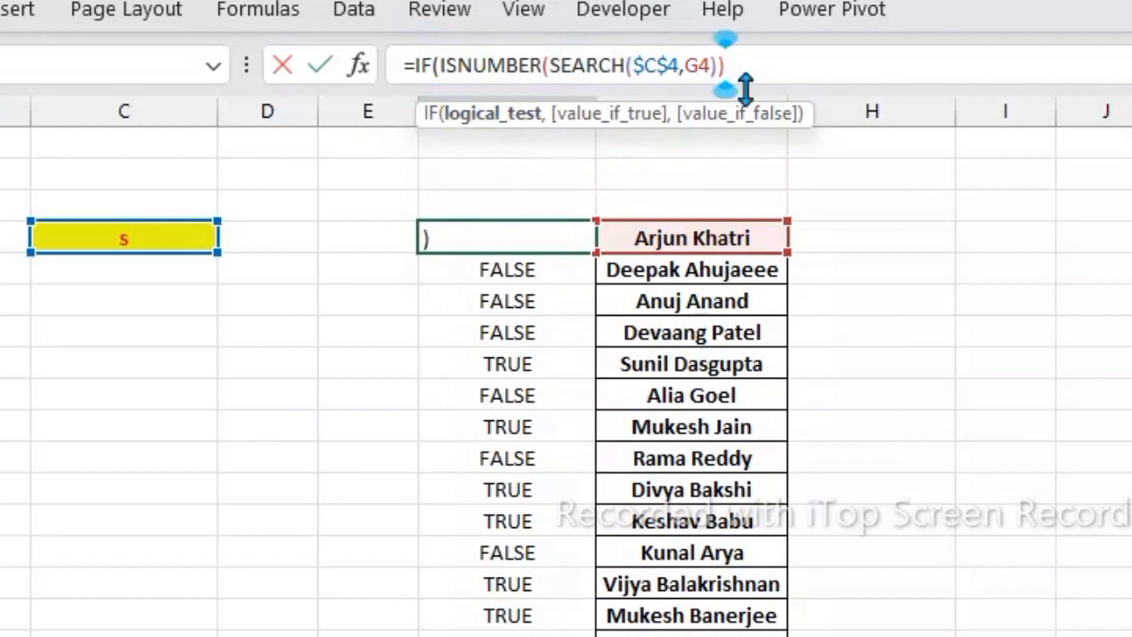
text(,)
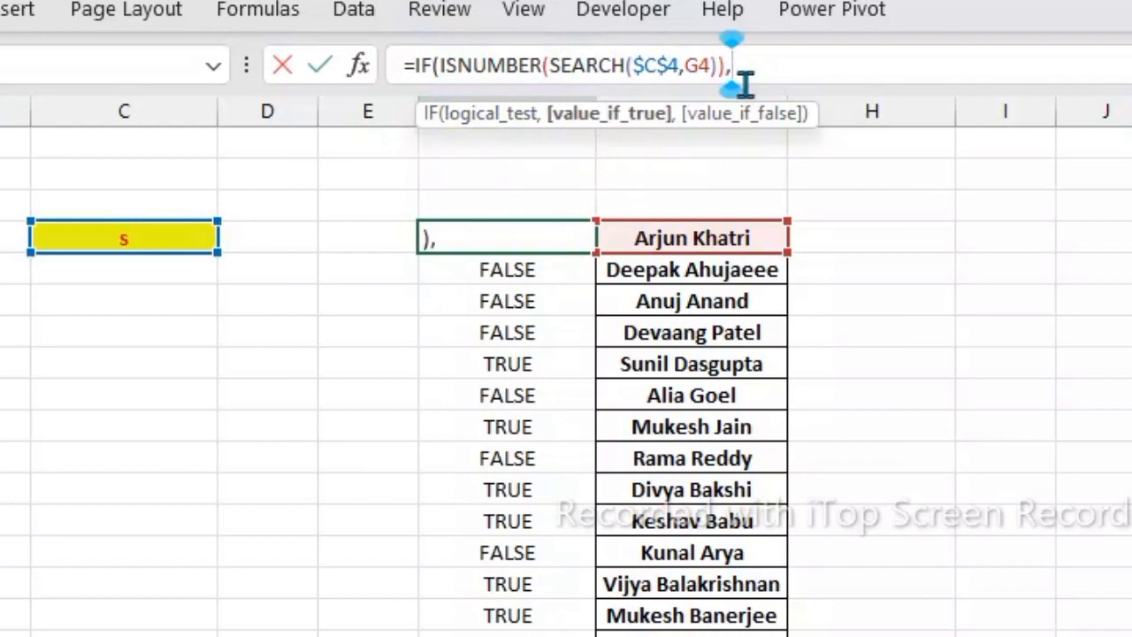
text(1)
text(,)
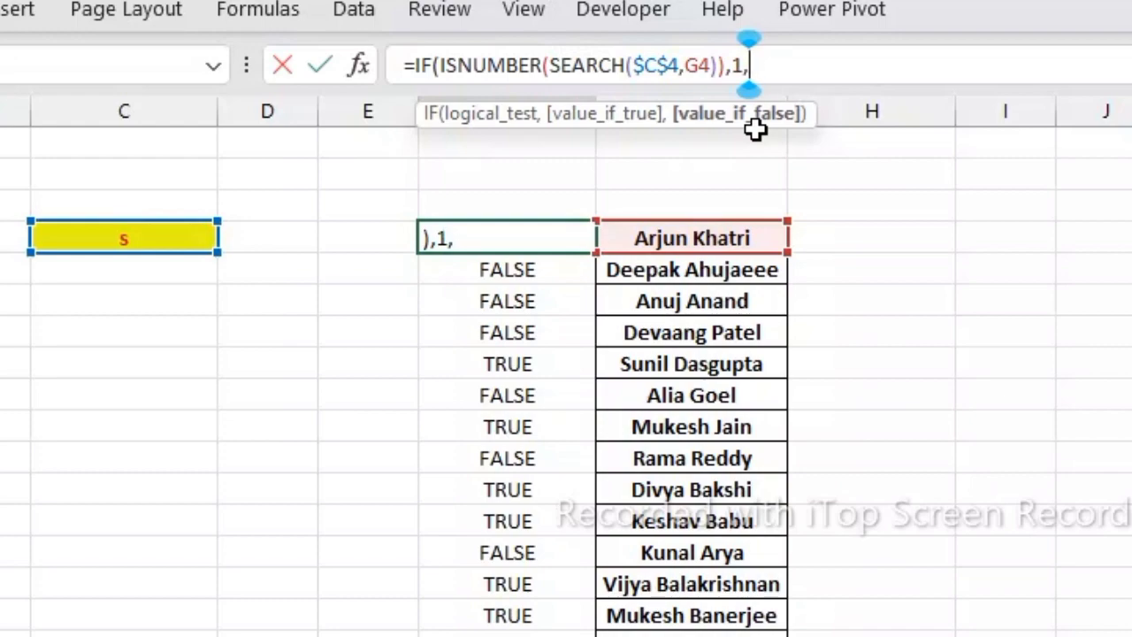
text(0))
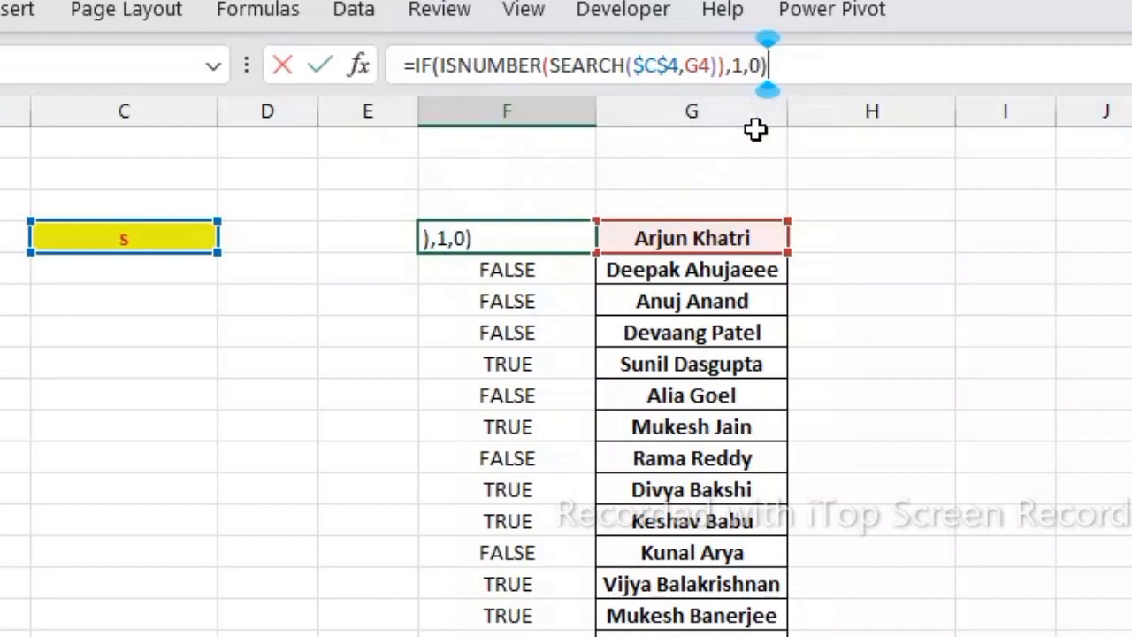
key(Return)
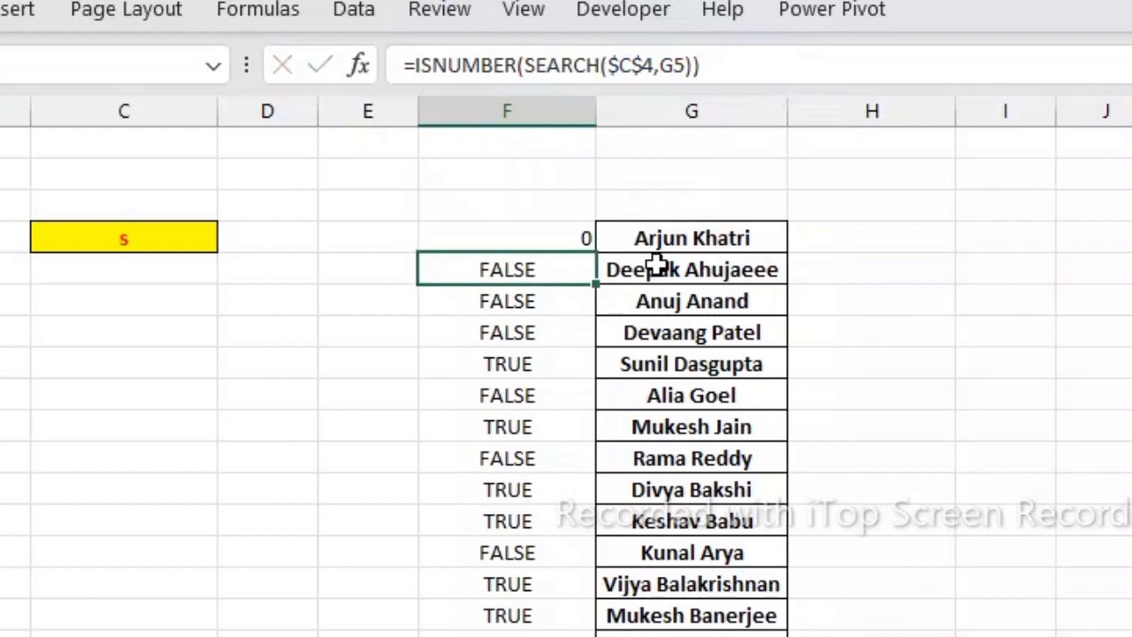
click(560, 247)
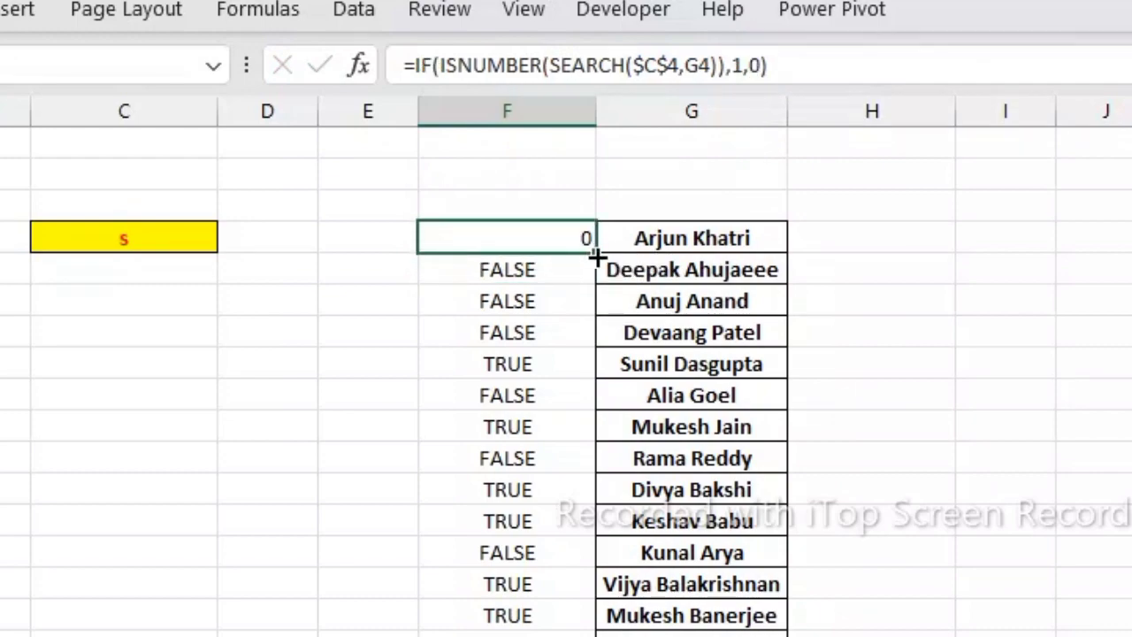
double_click(596, 254)
click(927, 421)
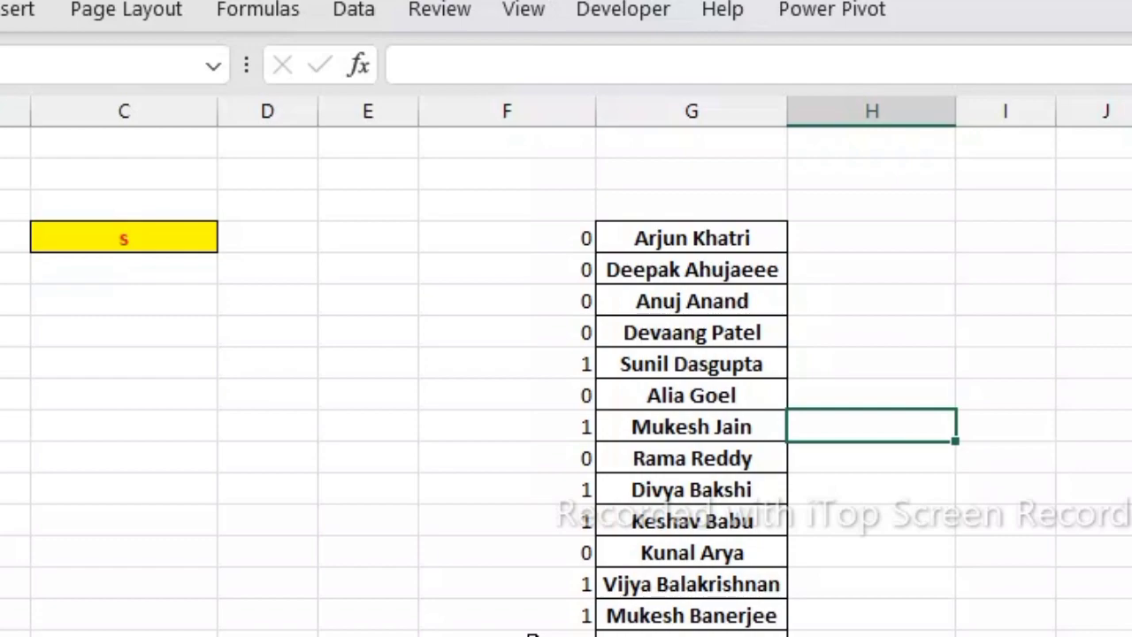
- Replace the IF true value 1 in F4 with a MAX over a range starting at F3
click(475, 245)
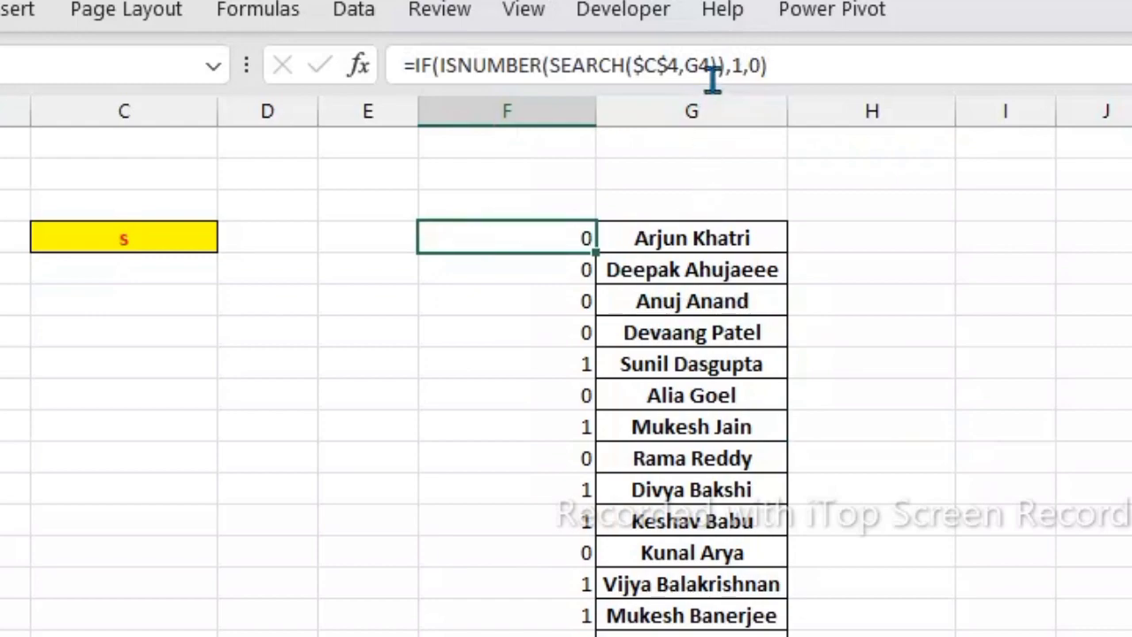
click(739, 64)
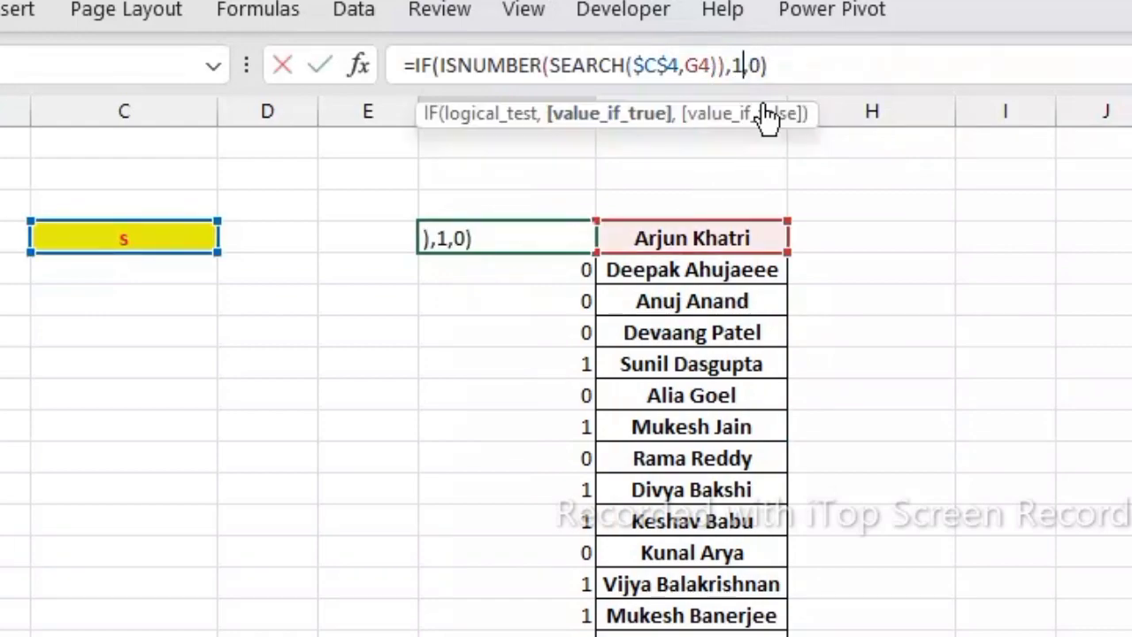
key(BackSpace)
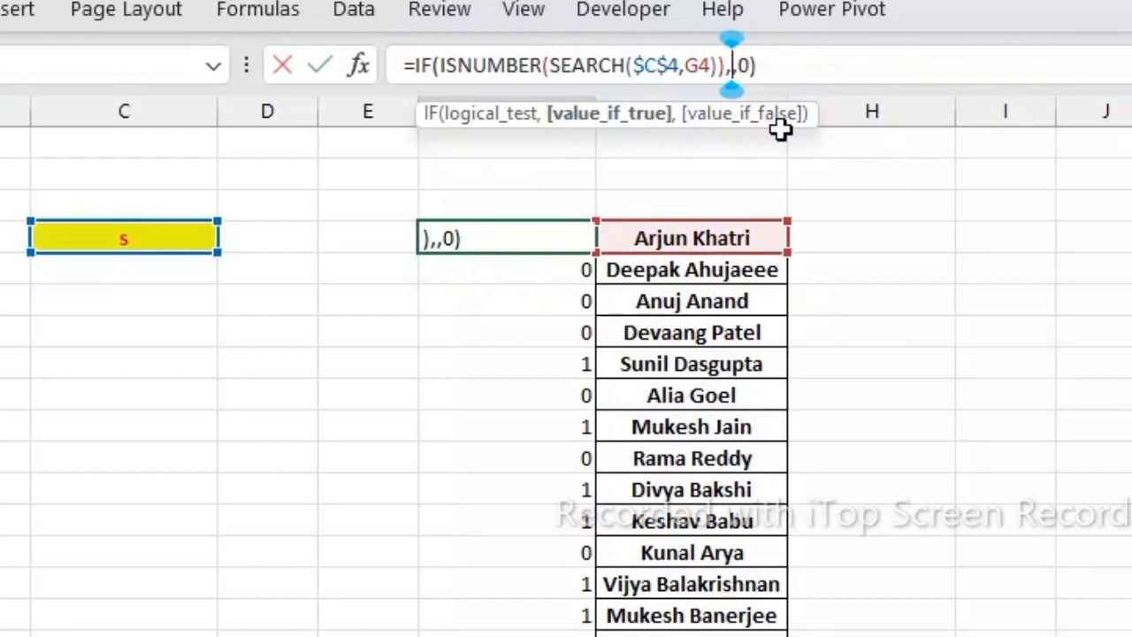
text(max)
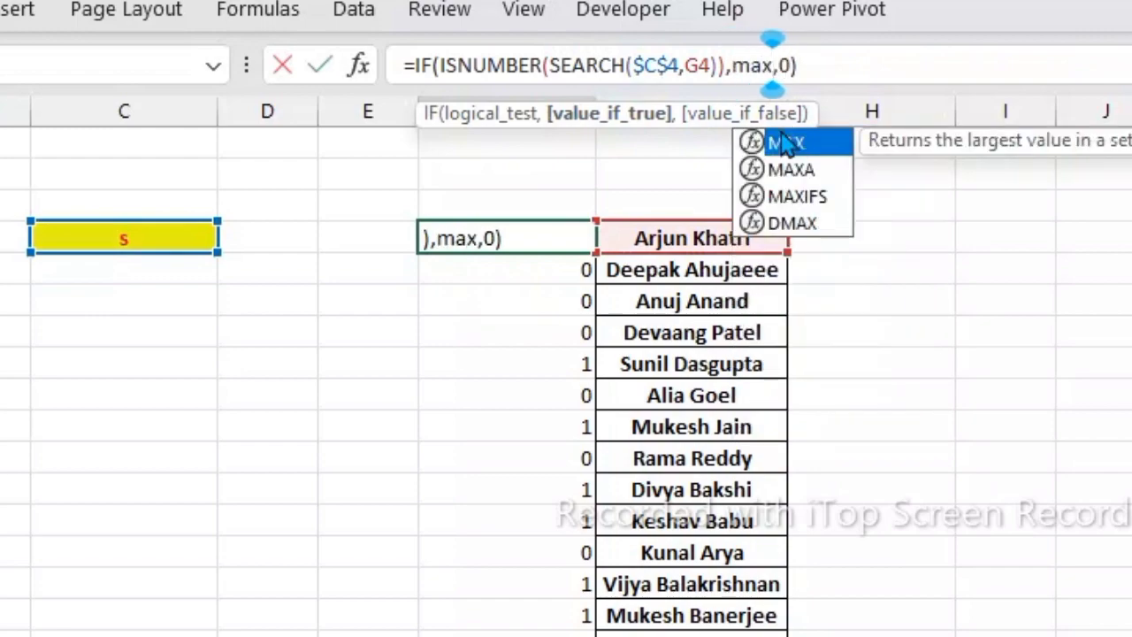
double_click(785, 143)
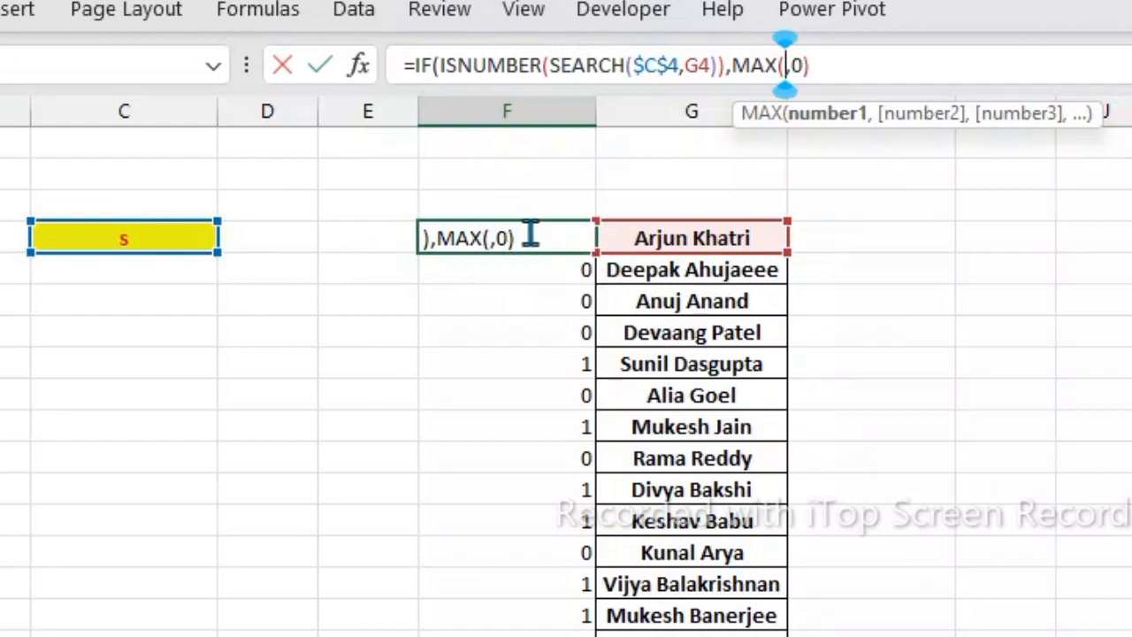
click(526, 211)
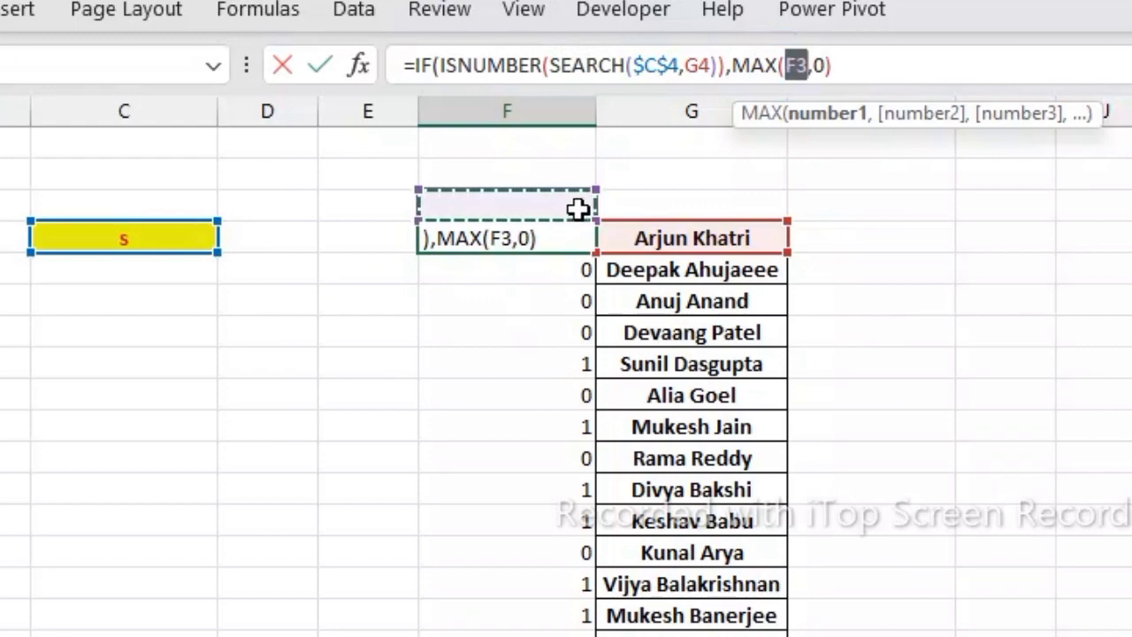
text(:)
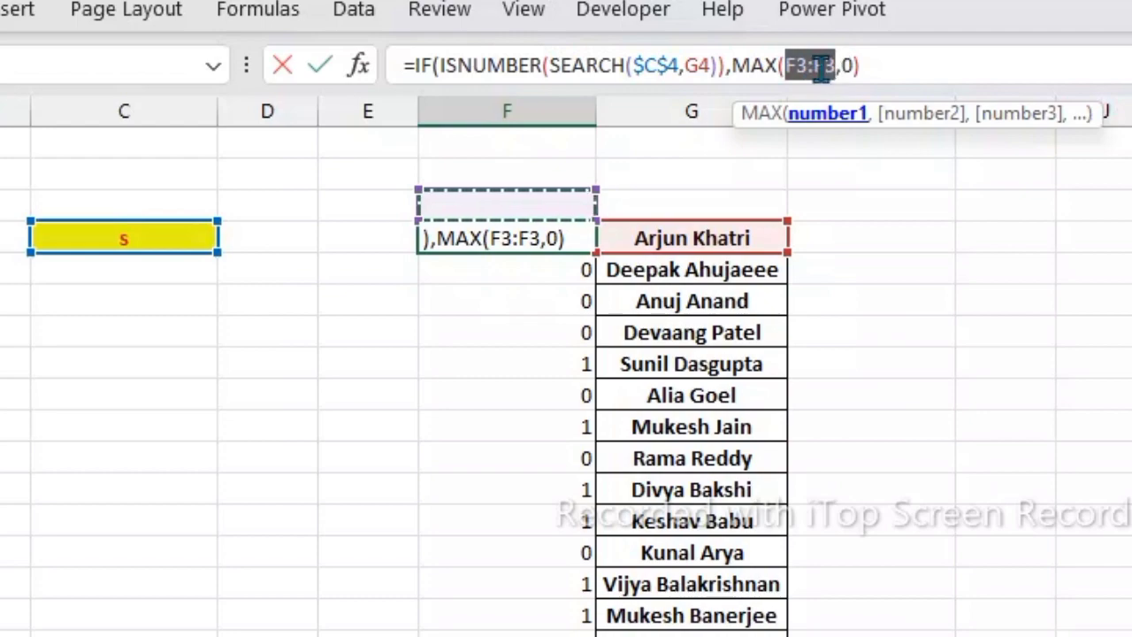
- Complete the true value as MAX($F$3:F3)+1 and fill the formula down column F
click(797, 64)
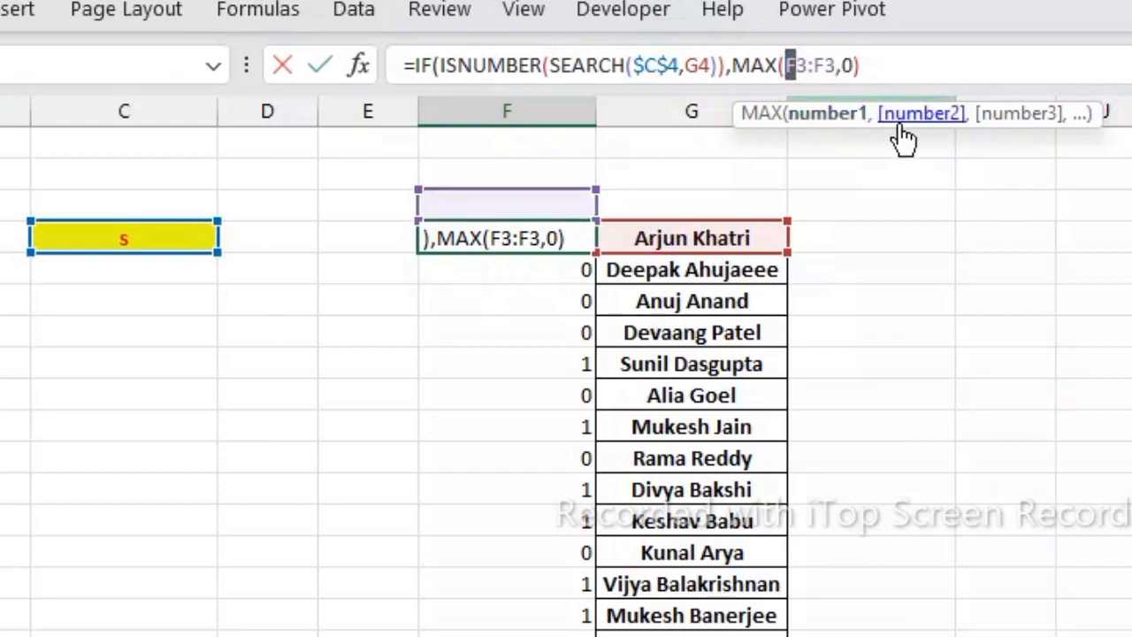
key(F4)
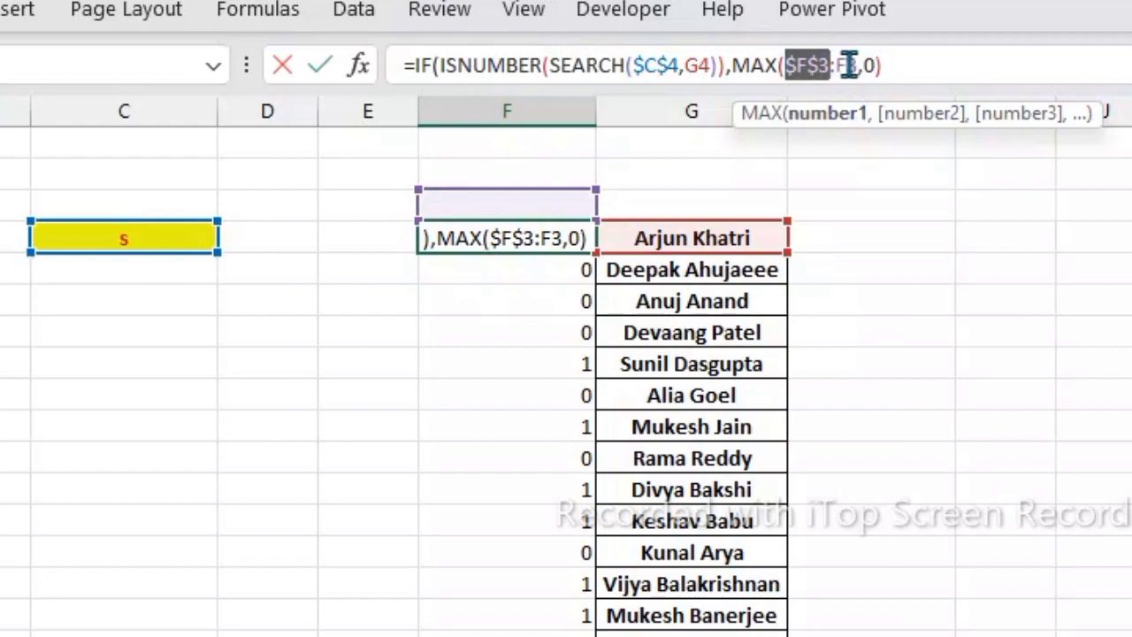
click(858, 66)
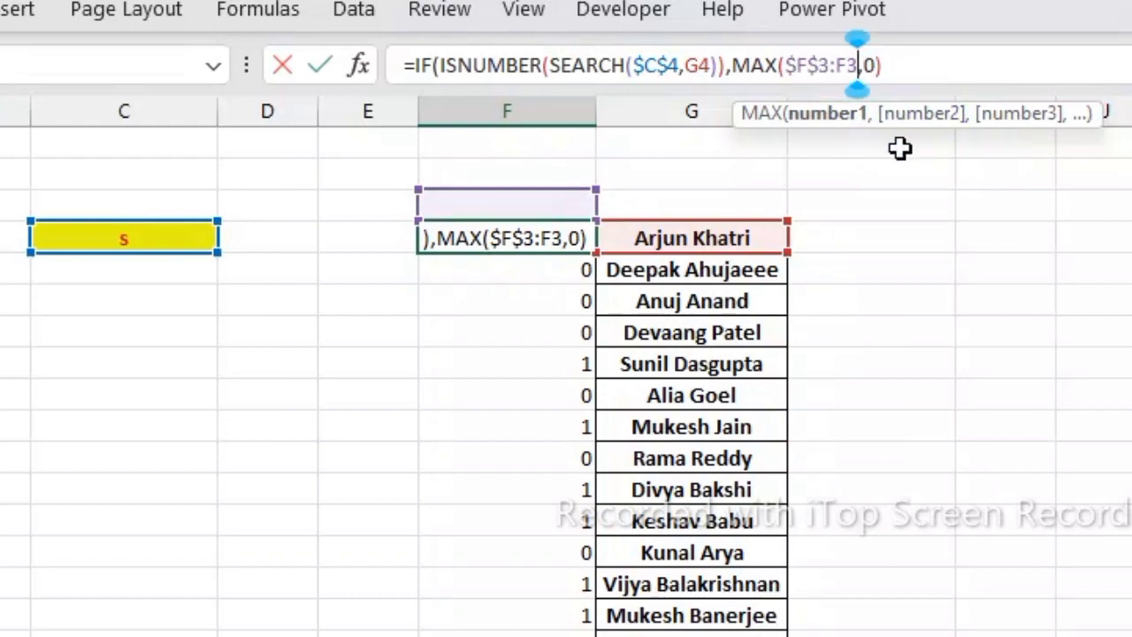
text())
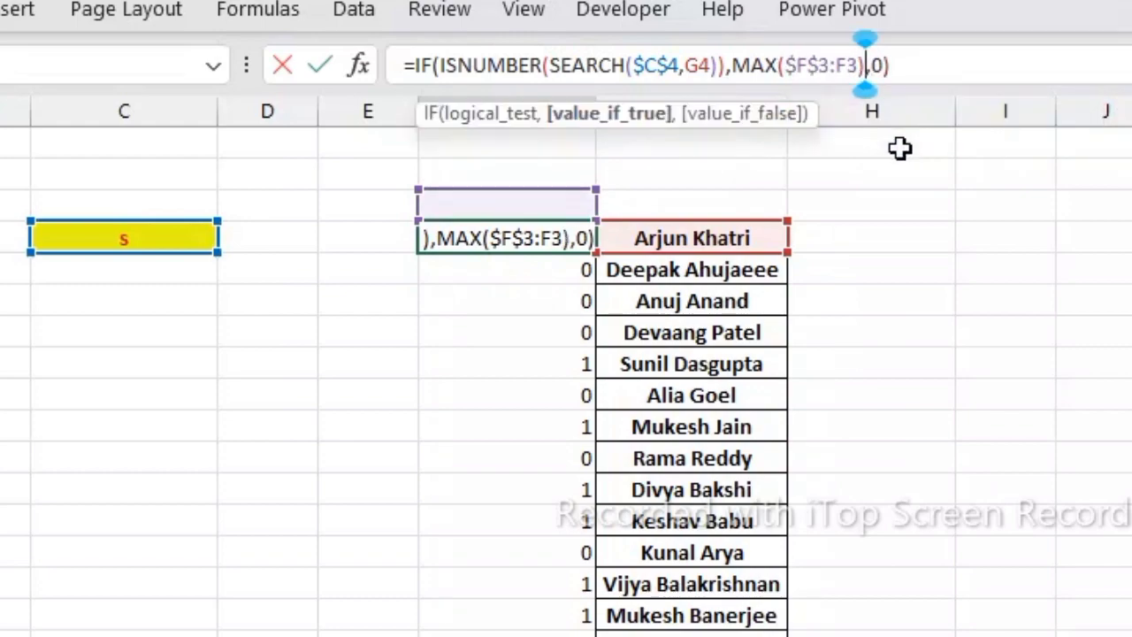
text(+1)
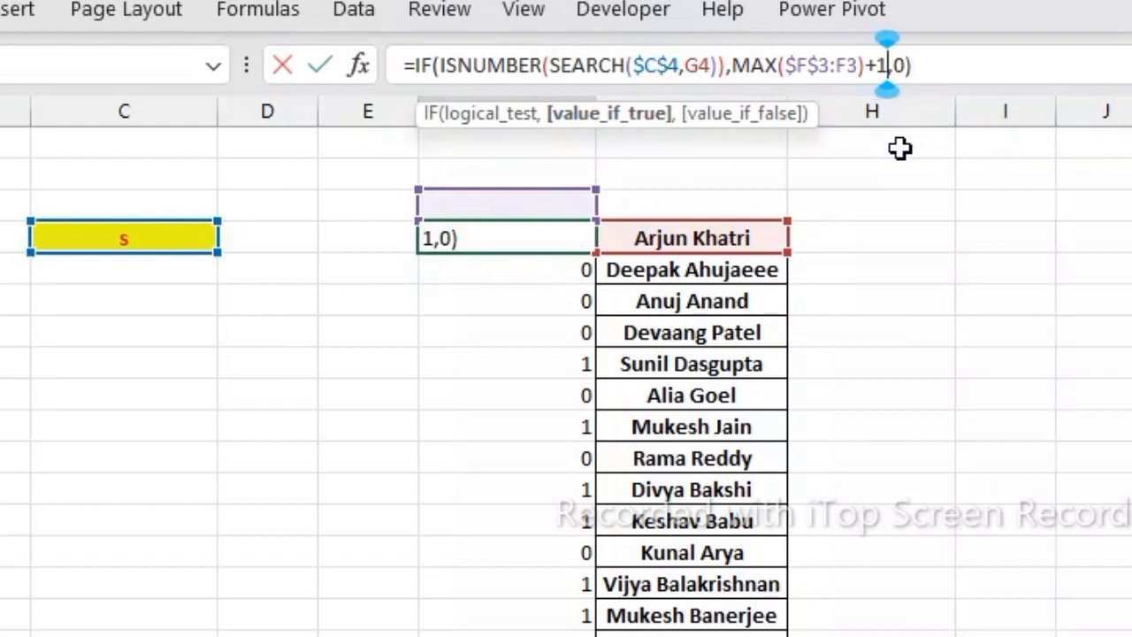
key(Return)
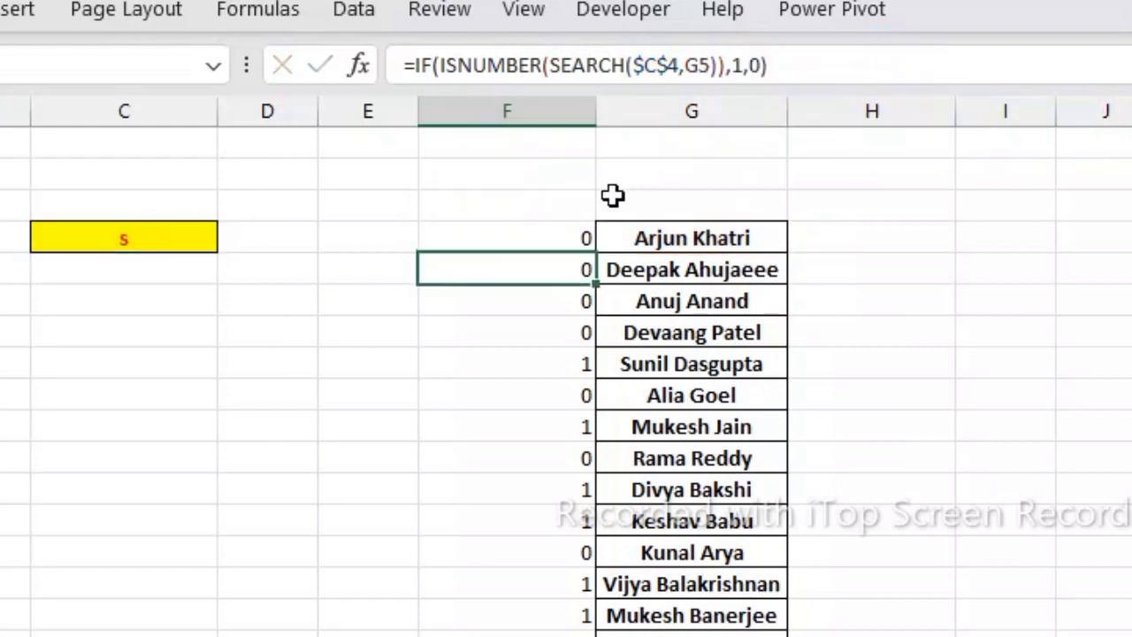
click(575, 228)
double_click(598, 254)
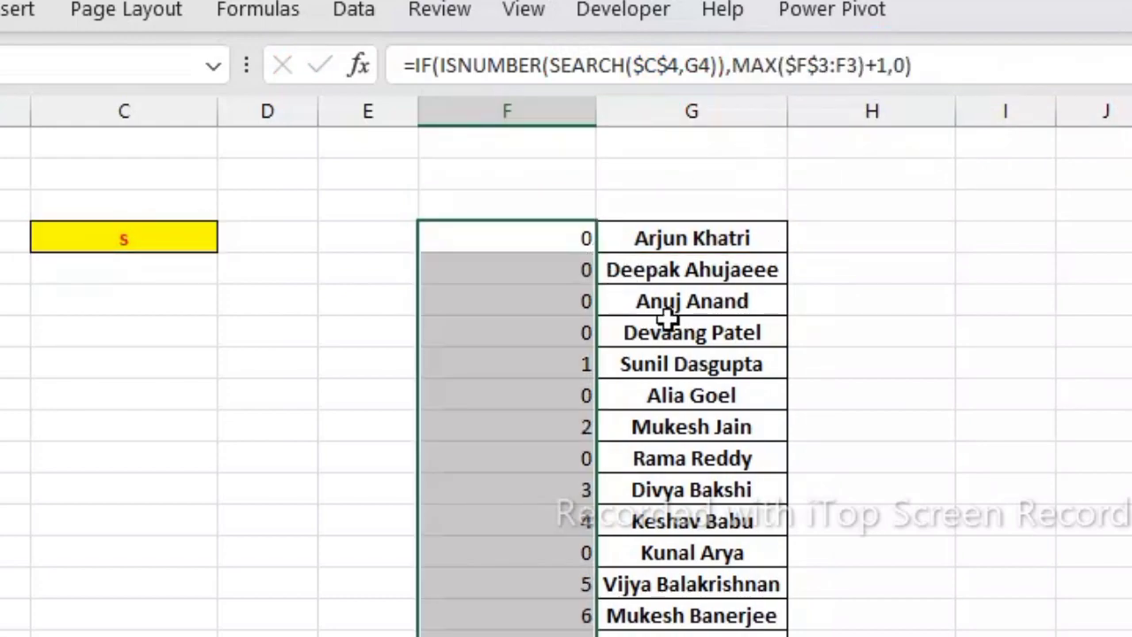
click(1035, 419)
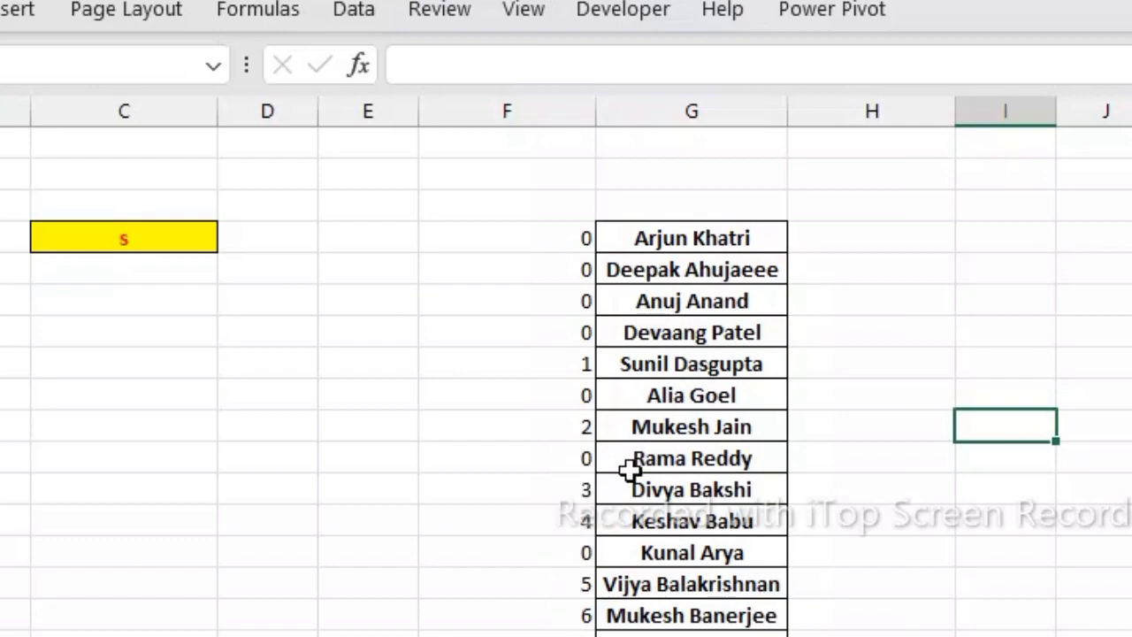
click(566, 269)
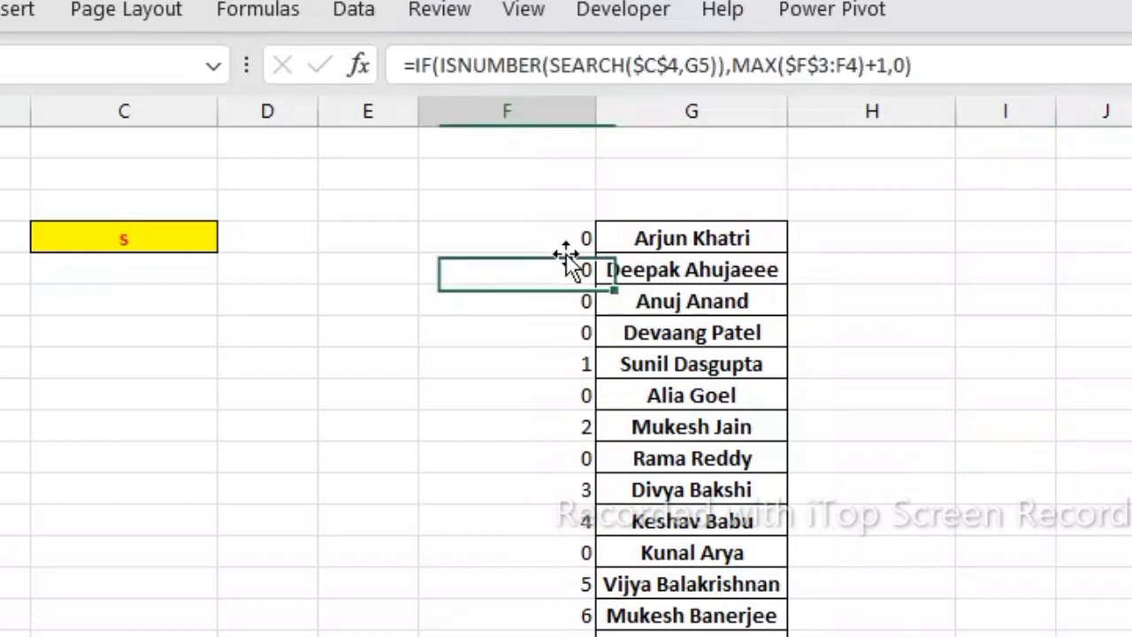
click(571, 241)
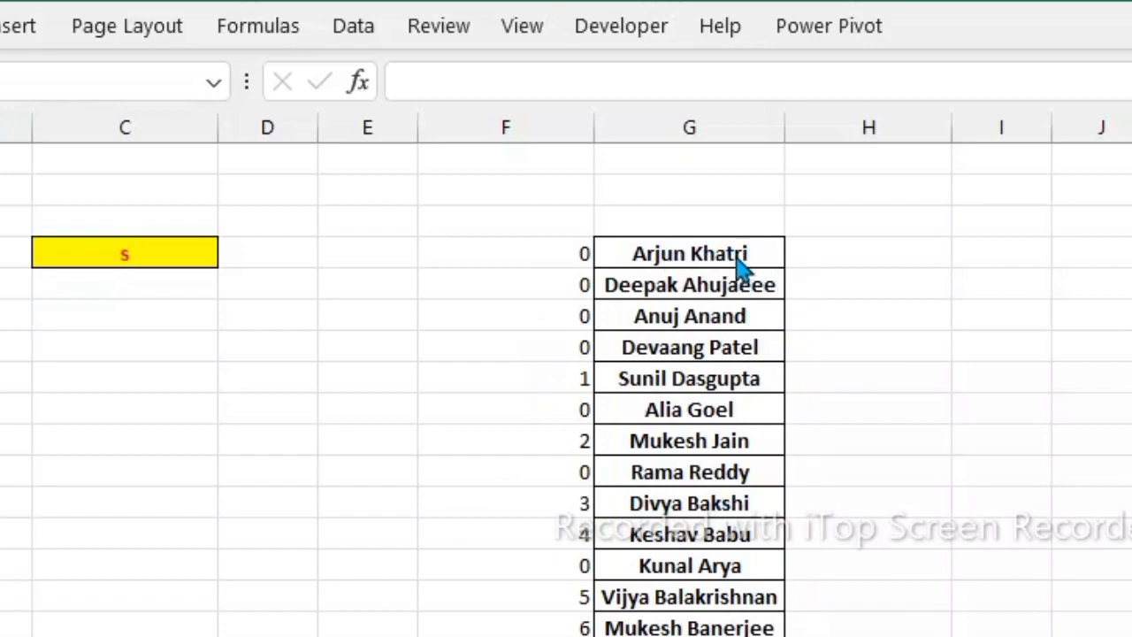
click(832, 249)
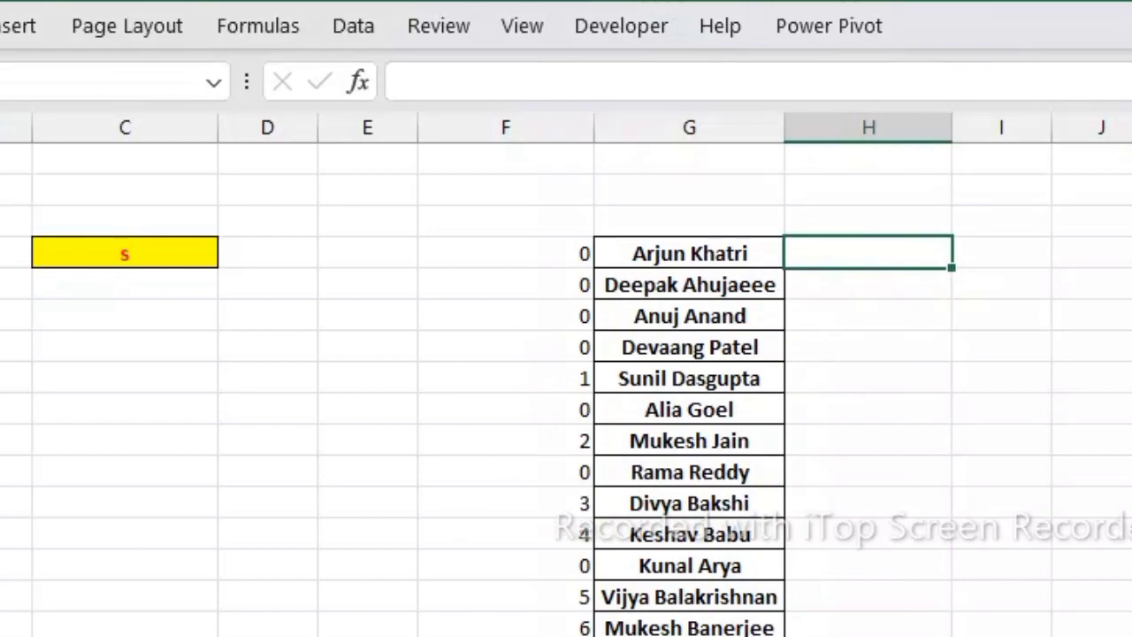
- Enter =ROWS($G$4:G4) in H4 with the range start locked as $G$4
text(=)
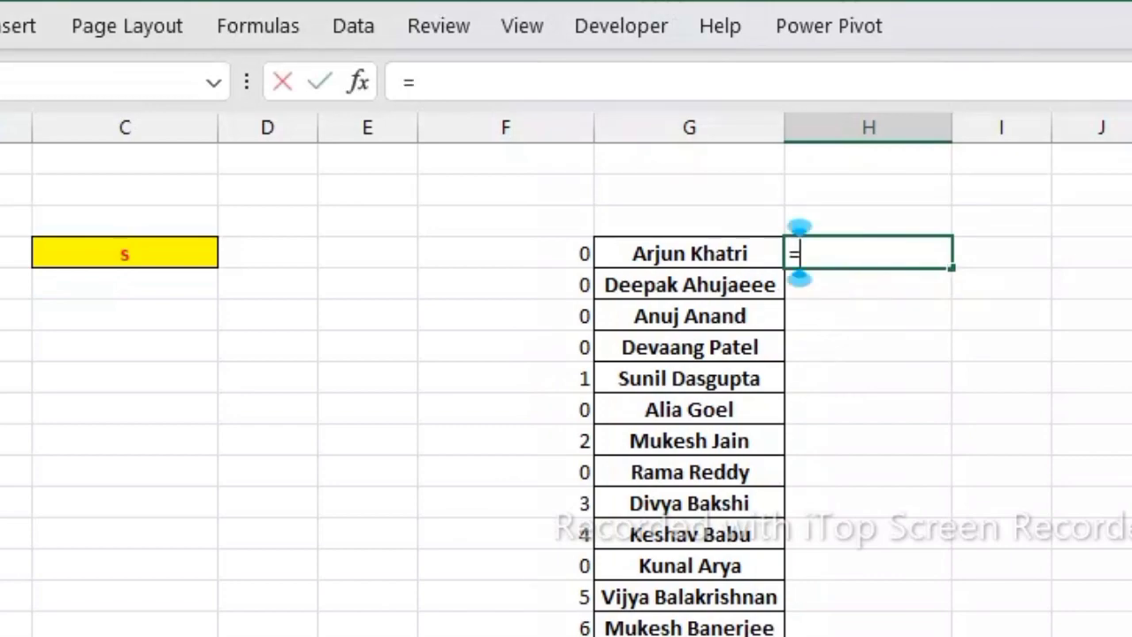
text(roes)
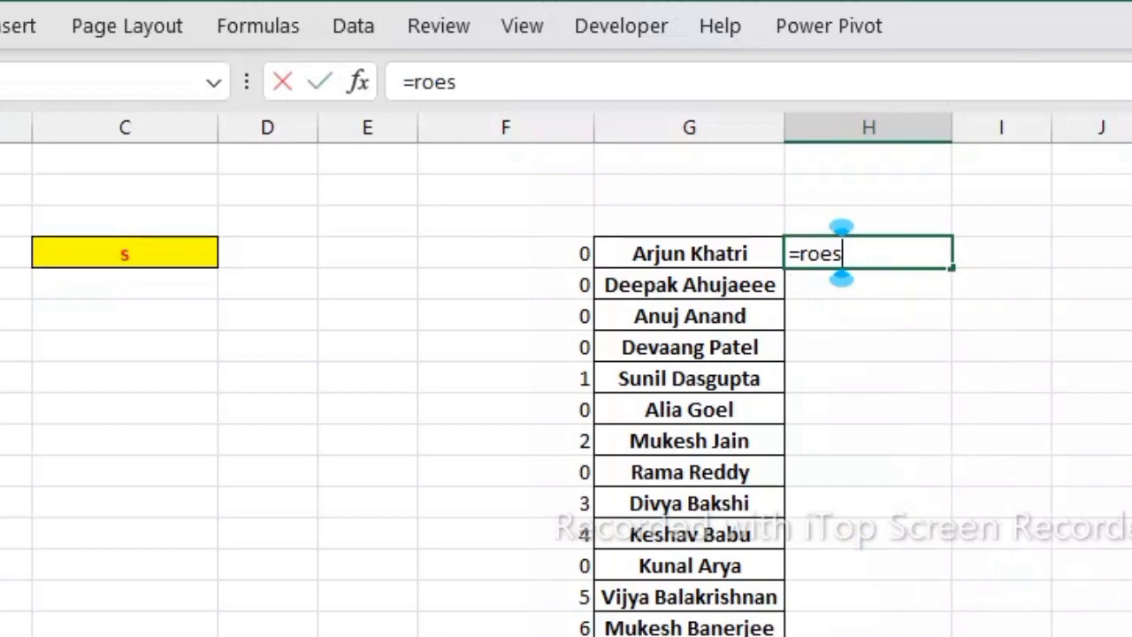
key(BackSpace)
key(BackSpace)
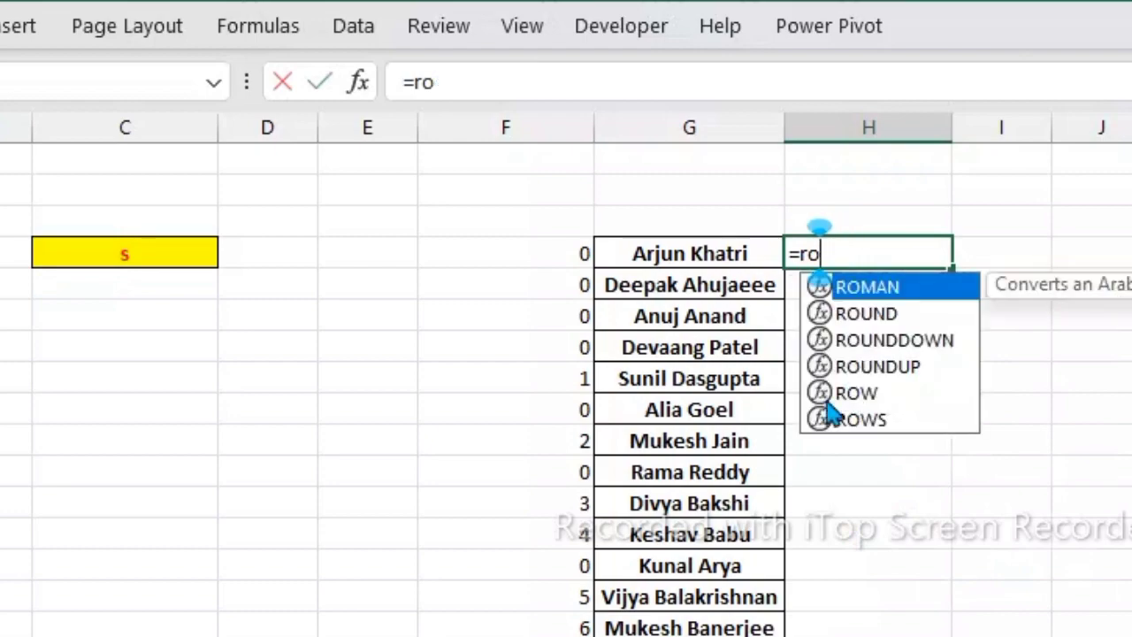
double_click(860, 421)
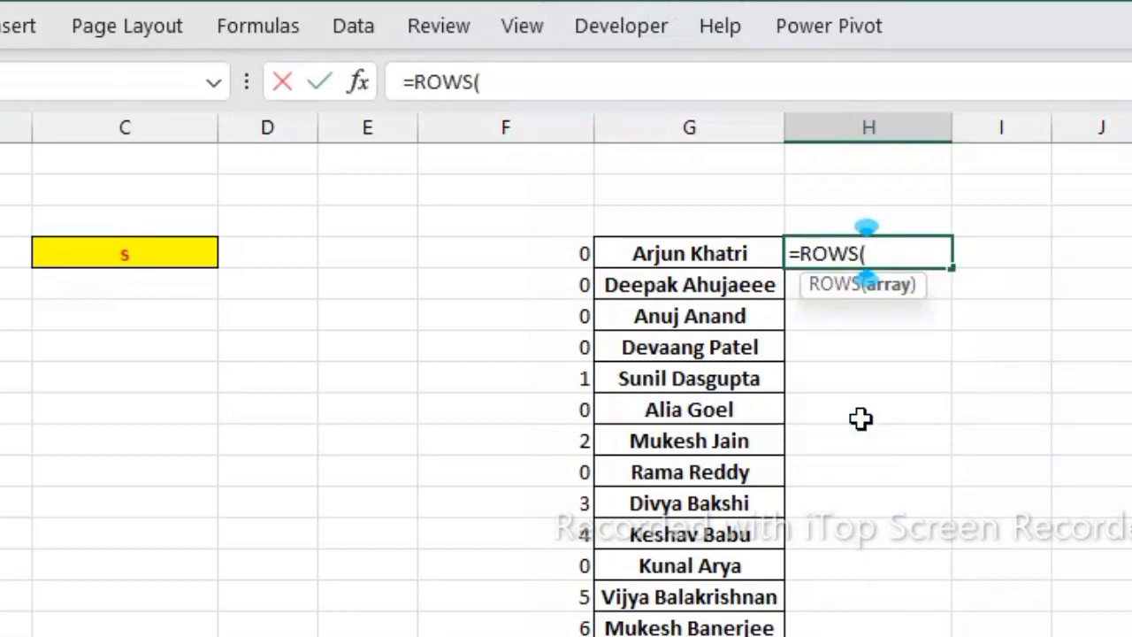
click(735, 254)
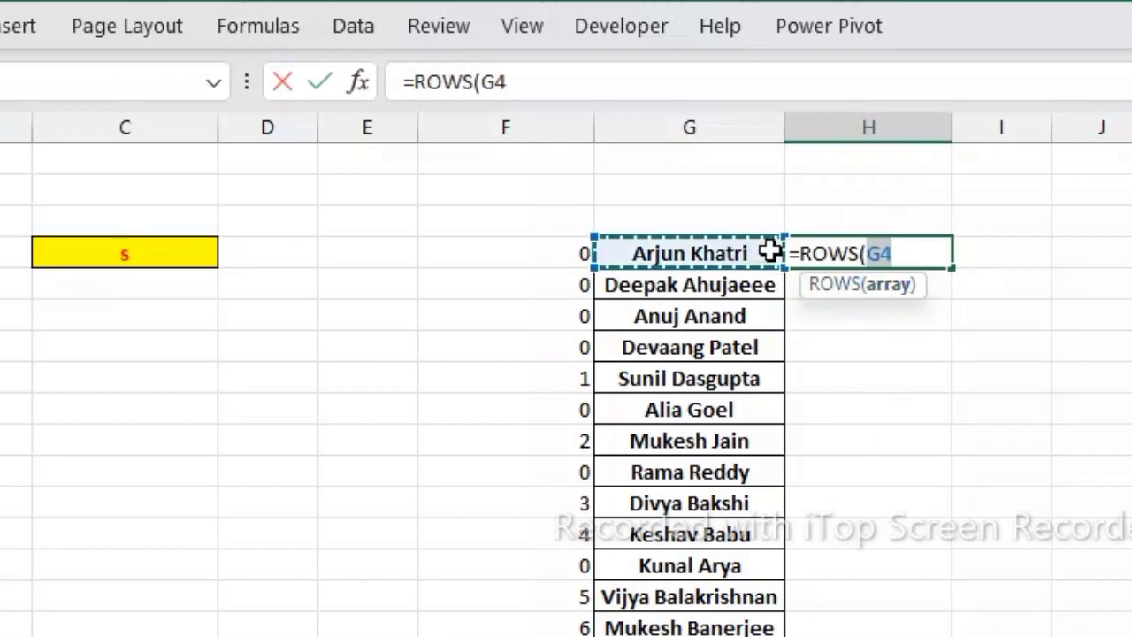
text(:)
click(770, 252)
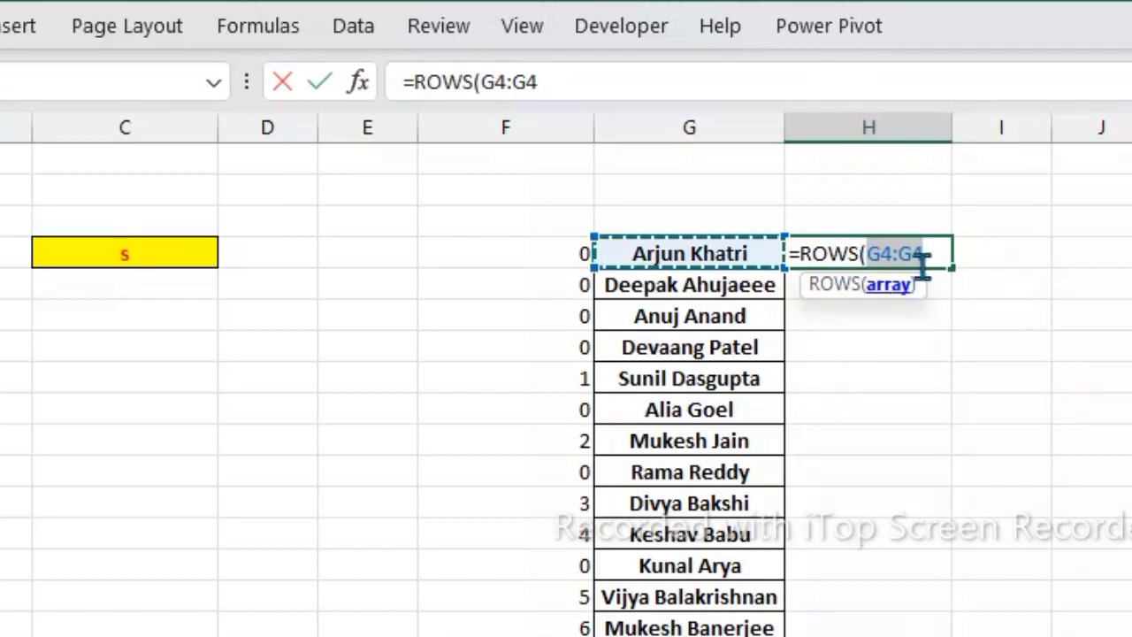
drag(867, 254, 882, 254)
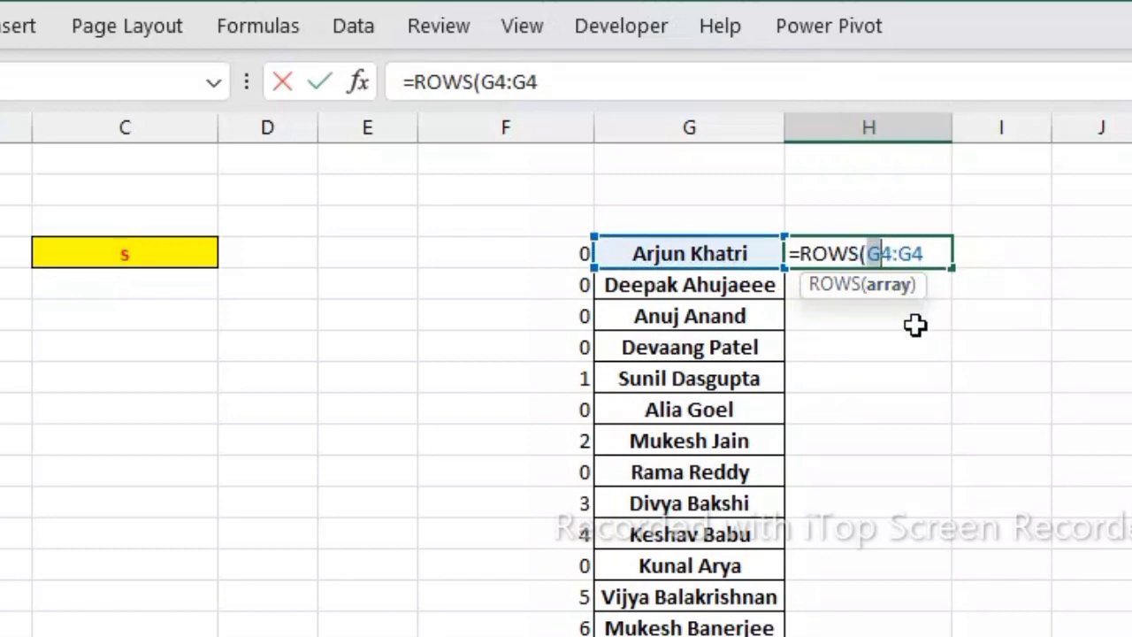
key(F4)
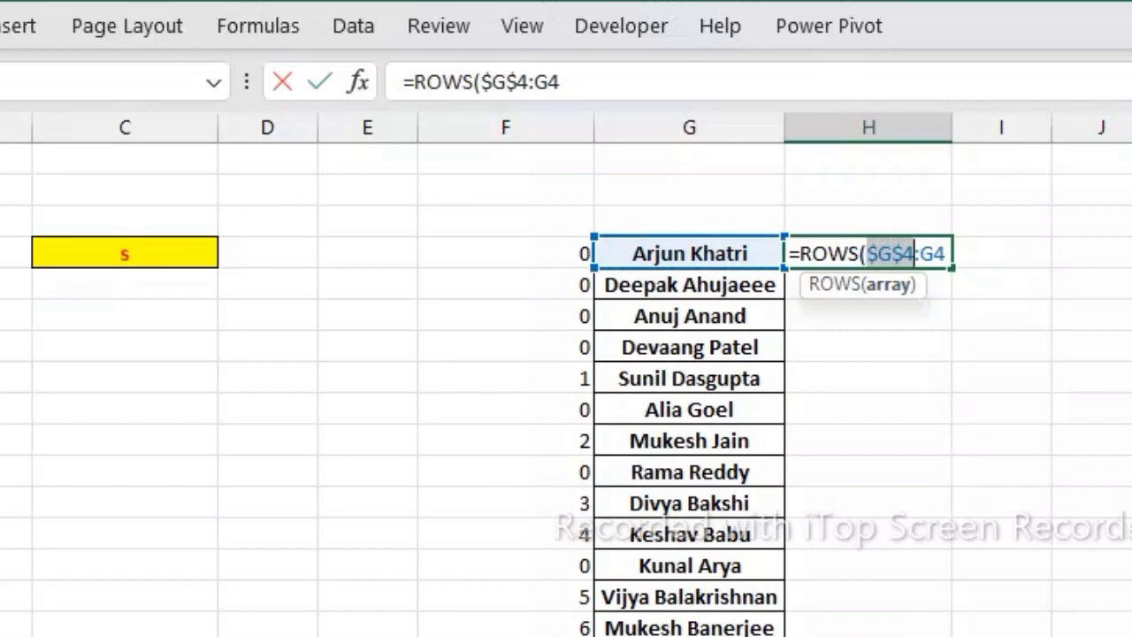
key(Return)
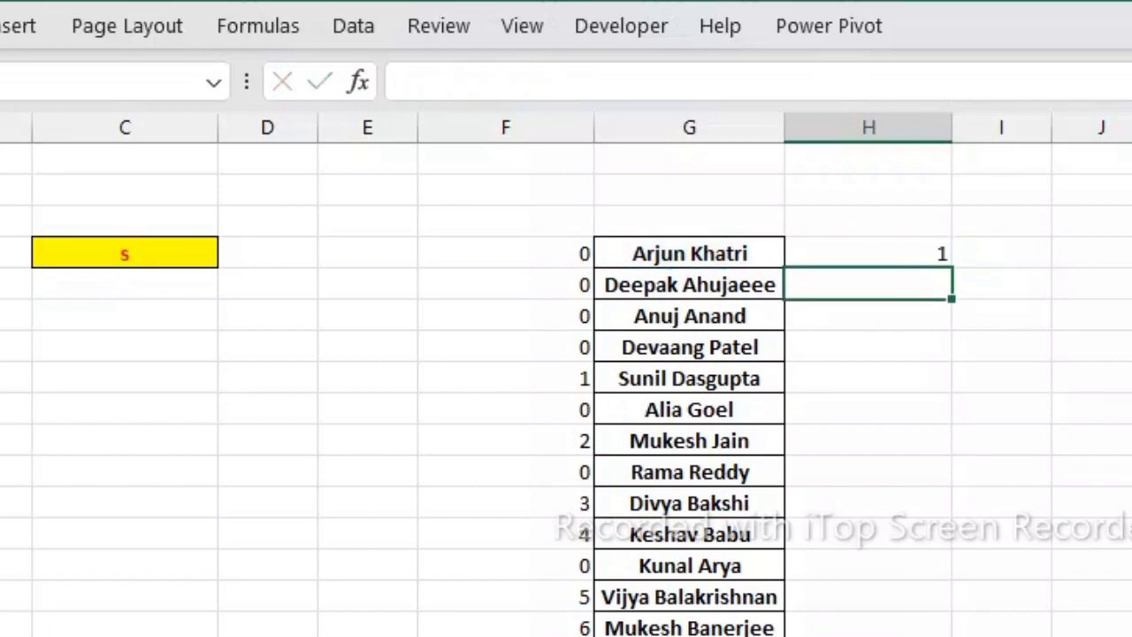
click(914, 254)
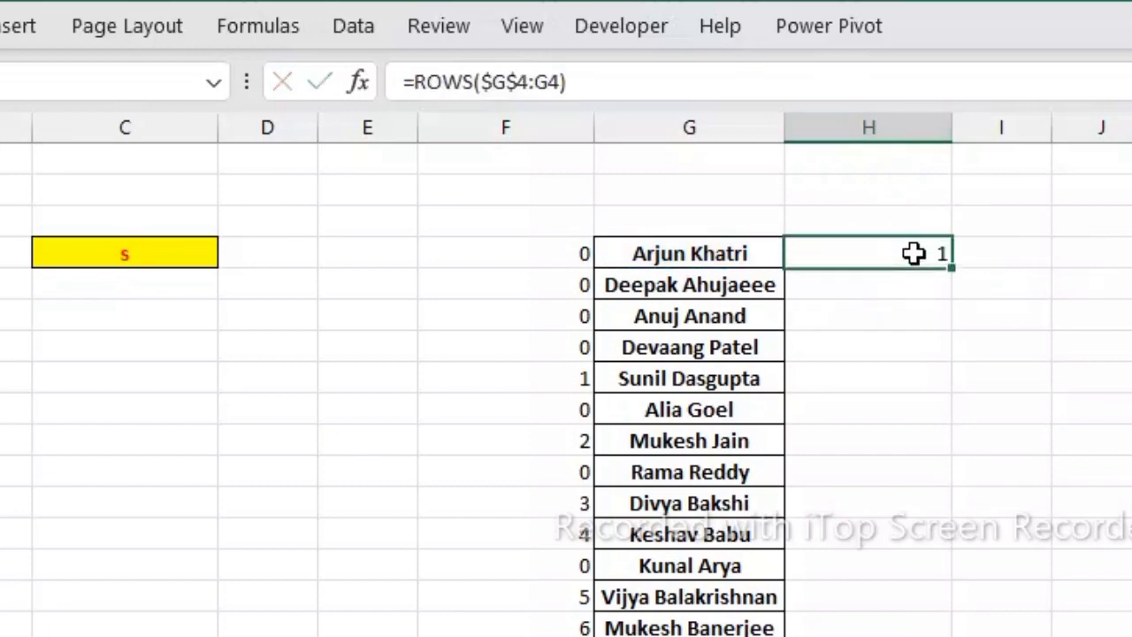
double_click(914, 254)
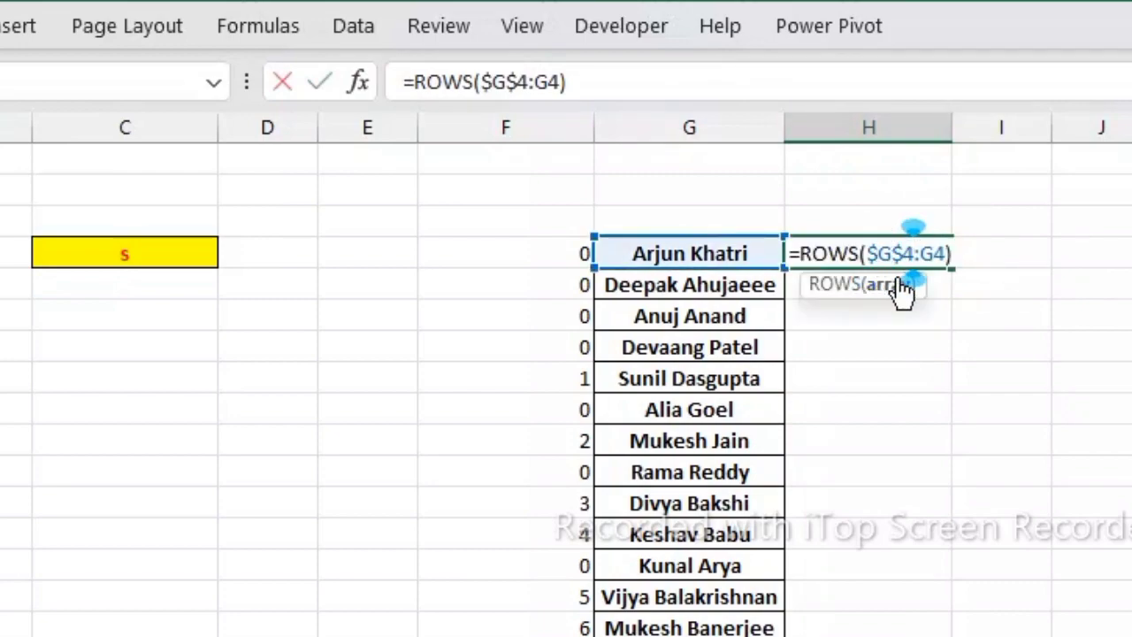
key(Return)
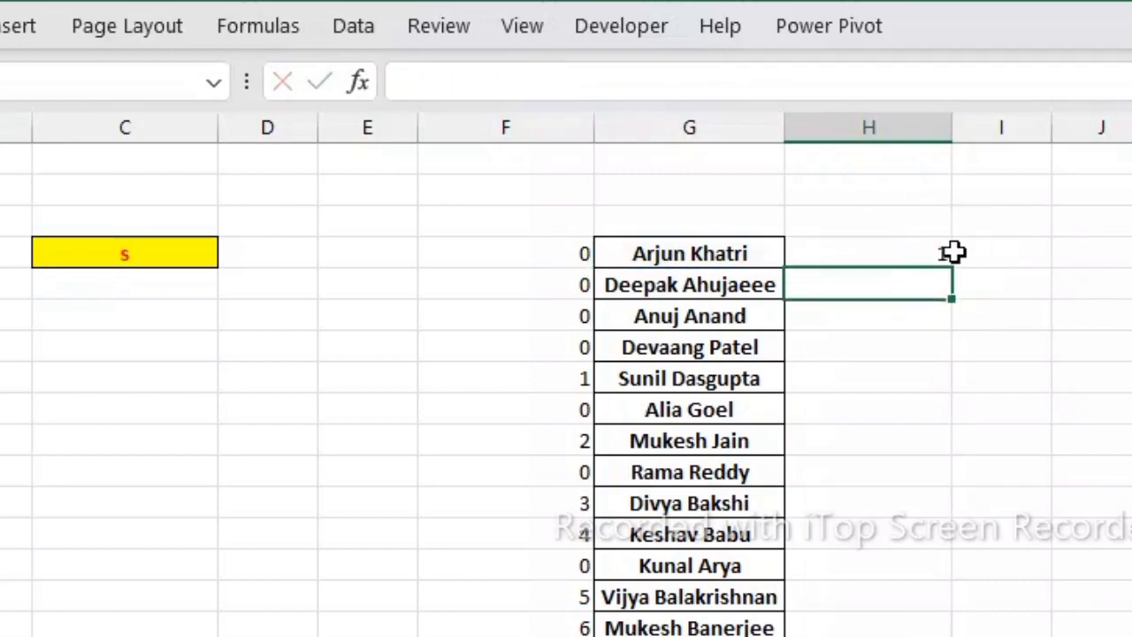
- Fill the ROWS formula down column H and check H6's expanding range
click(942, 259)
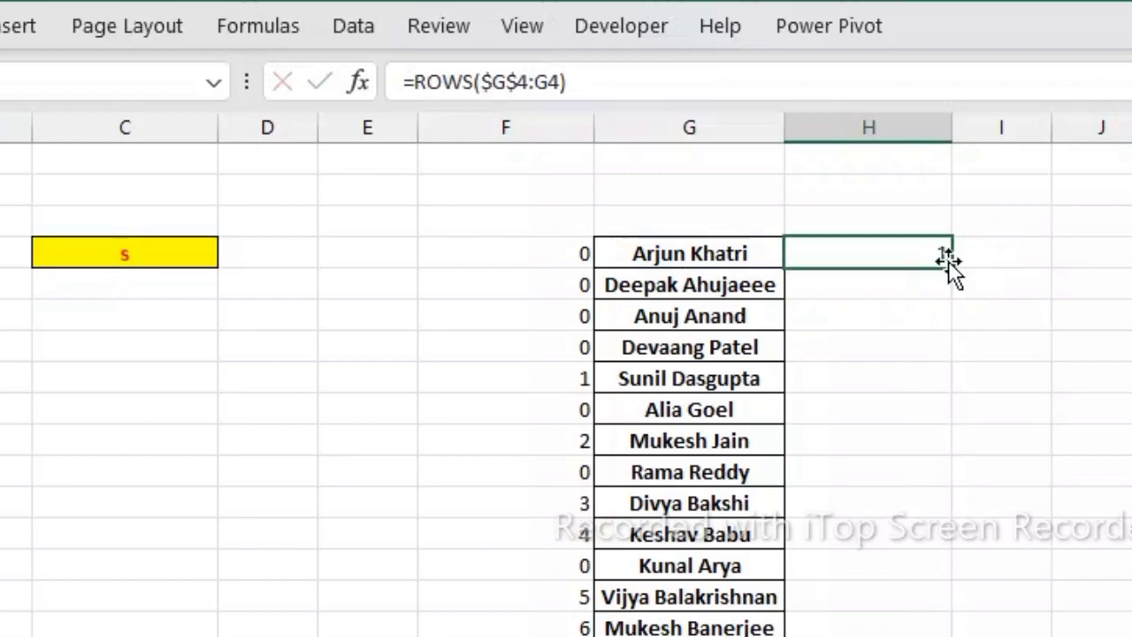
double_click(951, 267)
click(1022, 292)
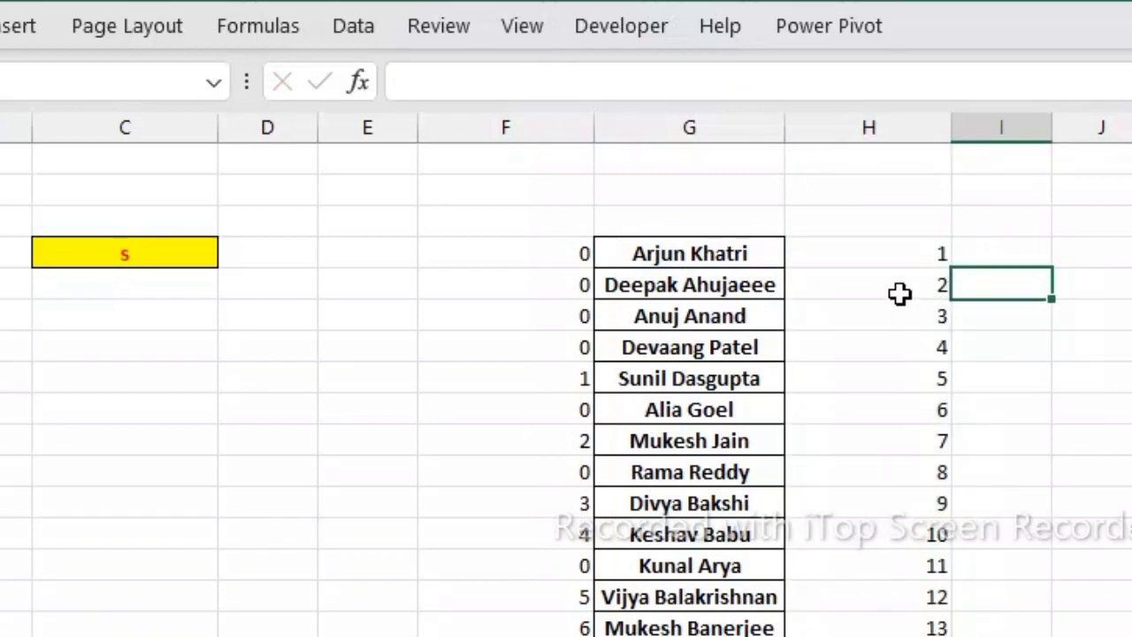
double_click(900, 305)
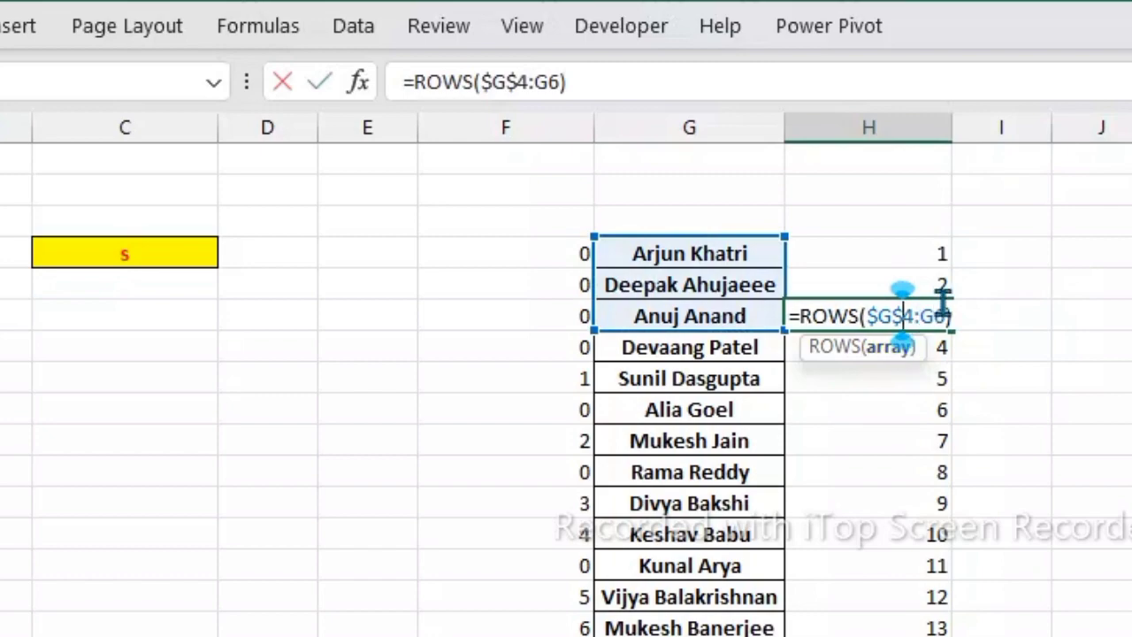
double_click(929, 352)
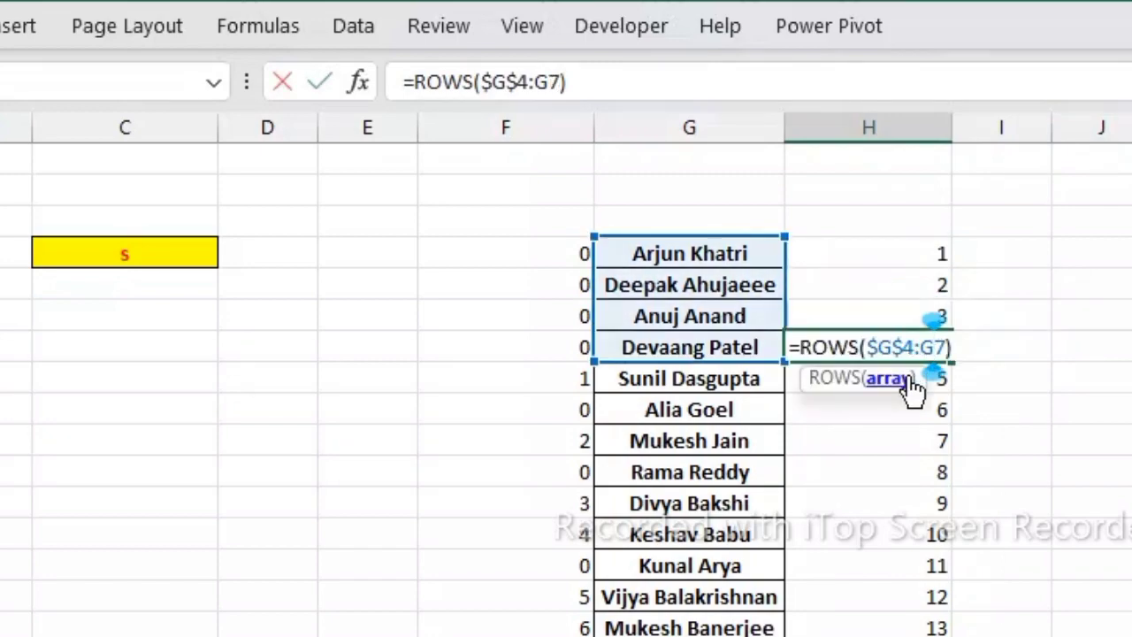
key(Return)
click(1033, 351)
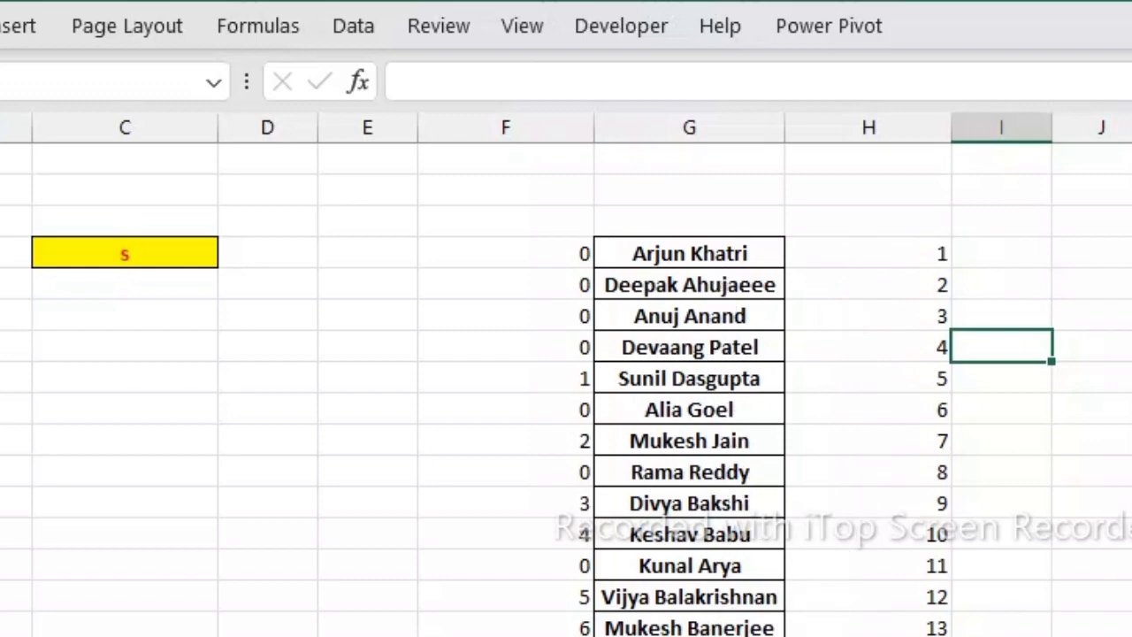
click(895, 249)
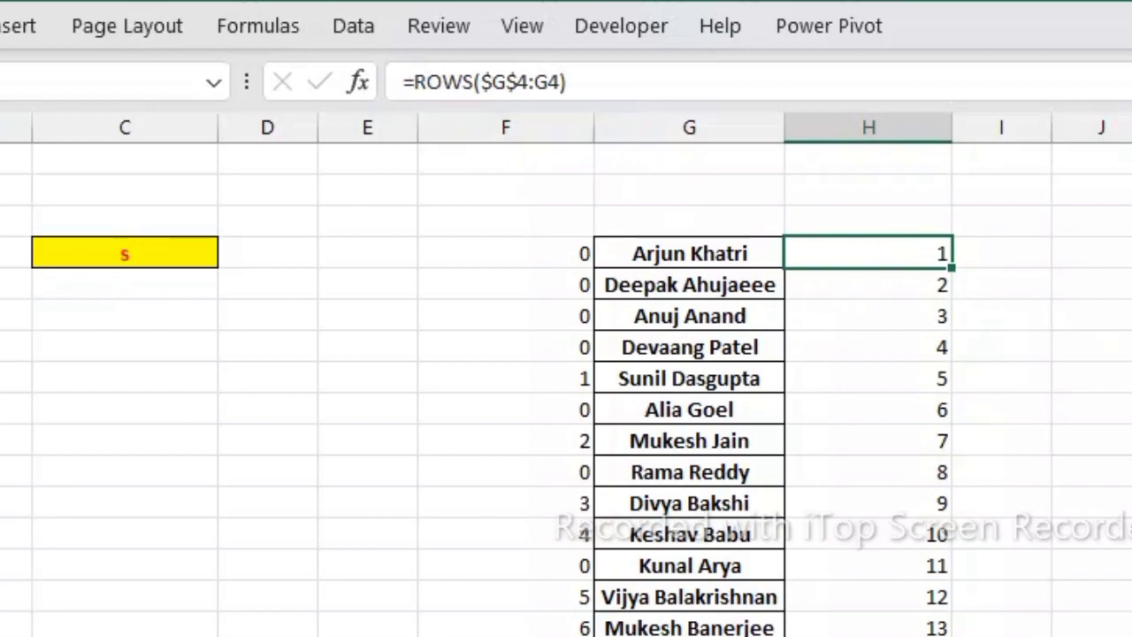
click(867, 284)
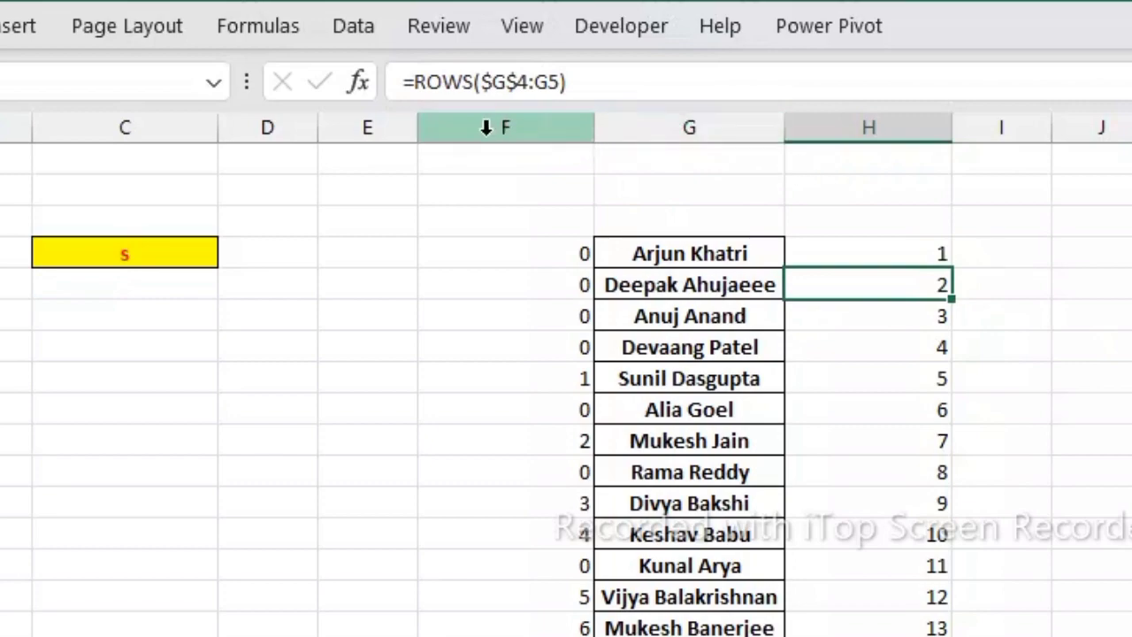
- Narrow column F, then wrap H4's ROWS count in VLOOKUP with lookup table F4:G101
drag(603, 127, 503, 128)
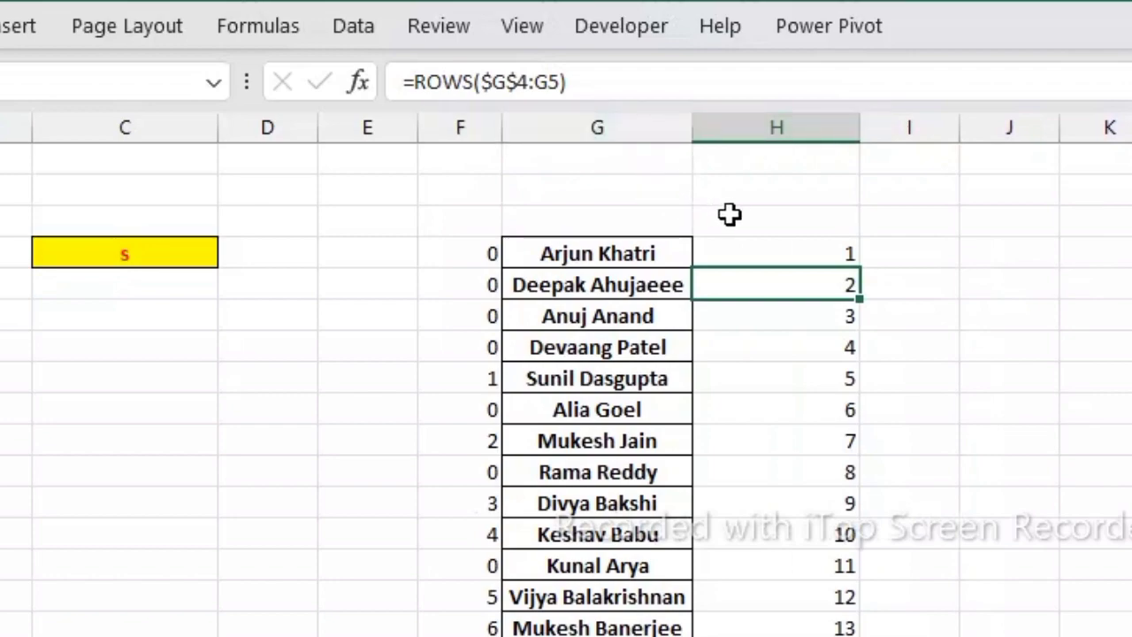
click(738, 252)
click(412, 89)
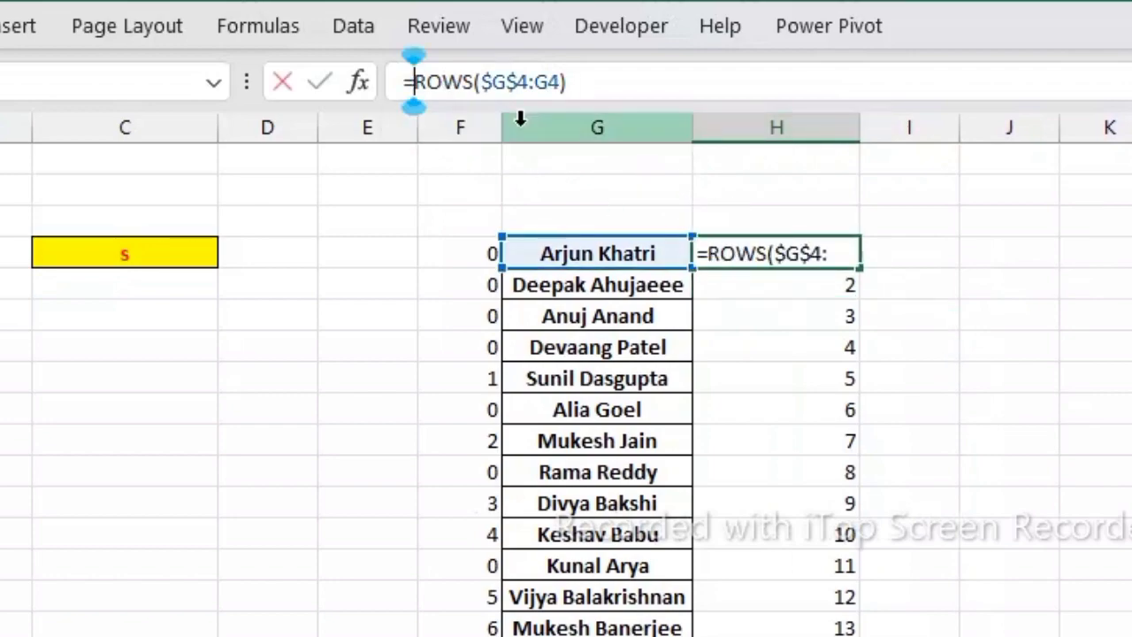
text(vlo)
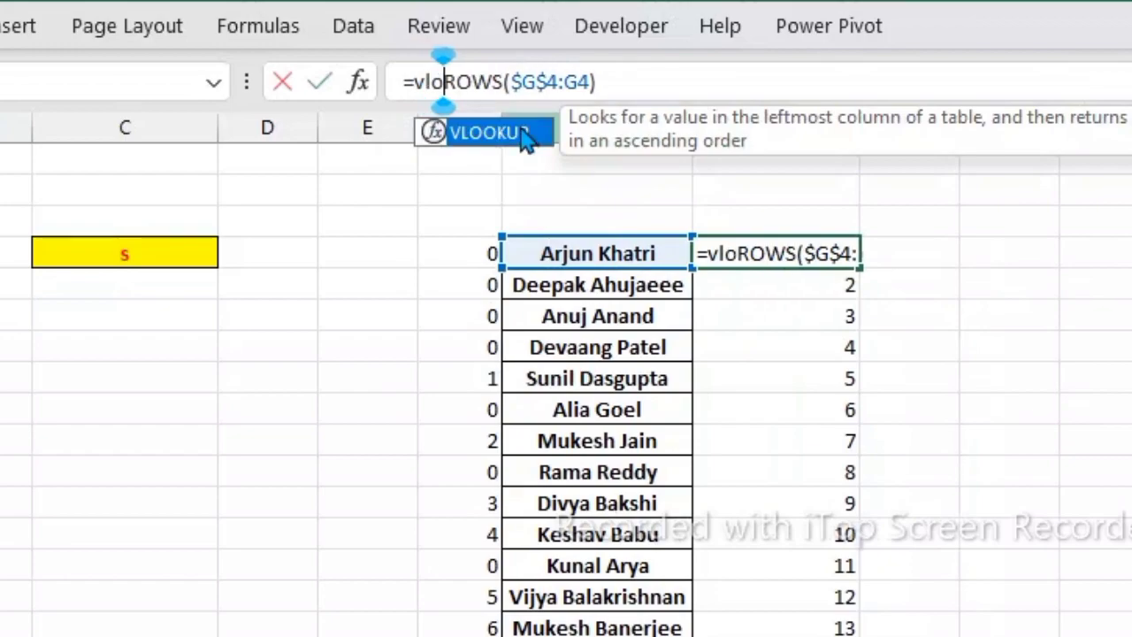
double_click(524, 137)
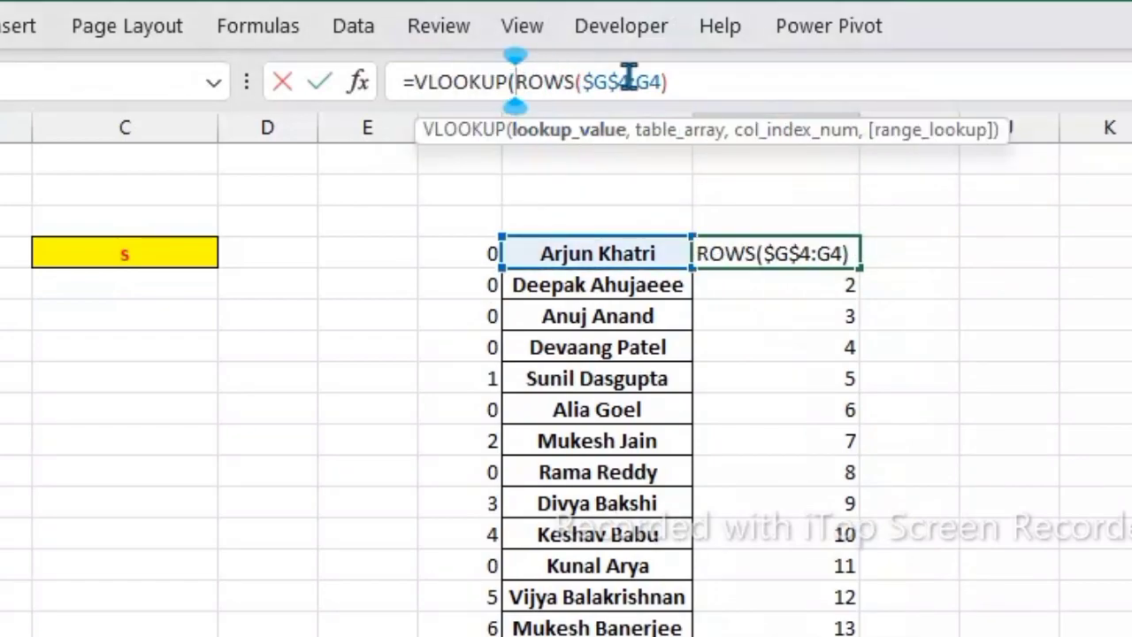
click(676, 82)
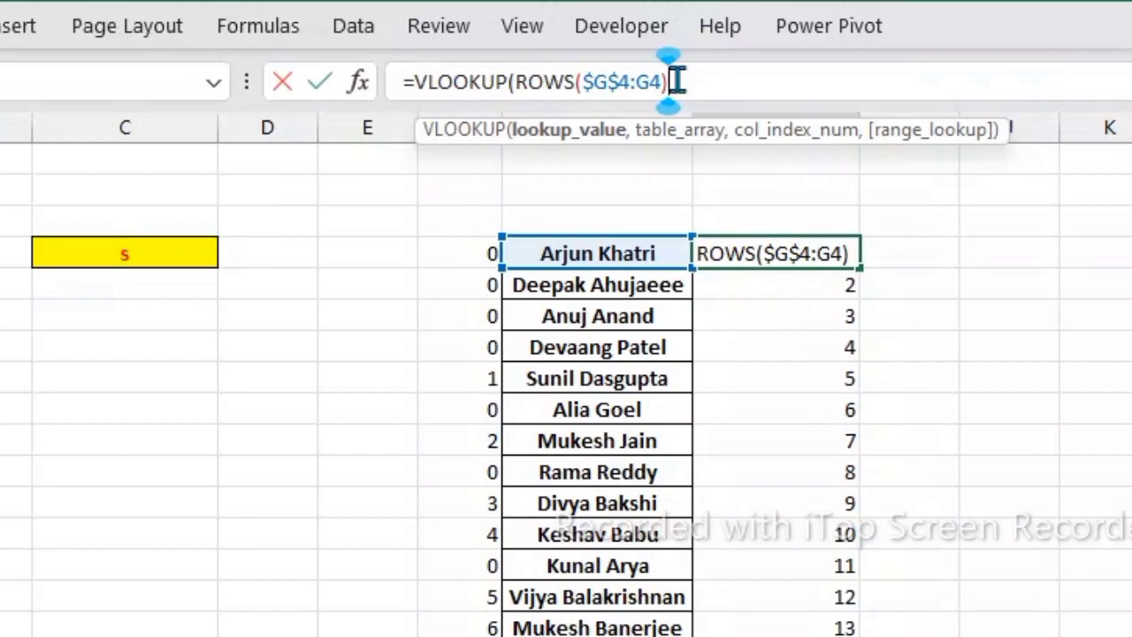
text(,)
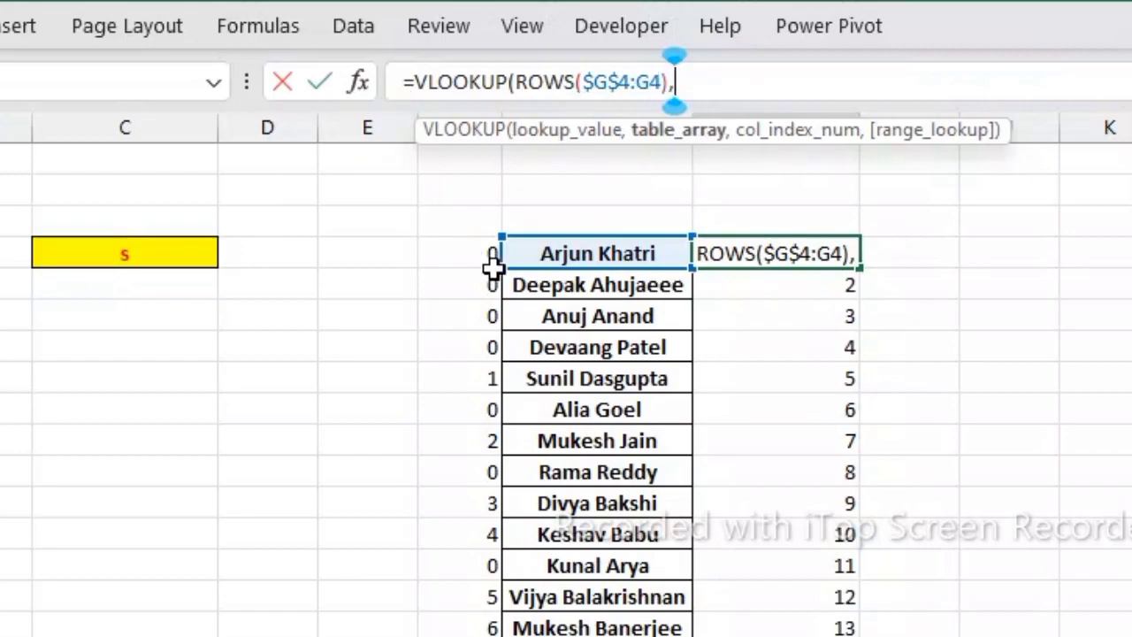
mouse_move(452, 243)
mouse_down()
mouse_move(540, 564)
mouse_move(540, 636)
mouse_up()
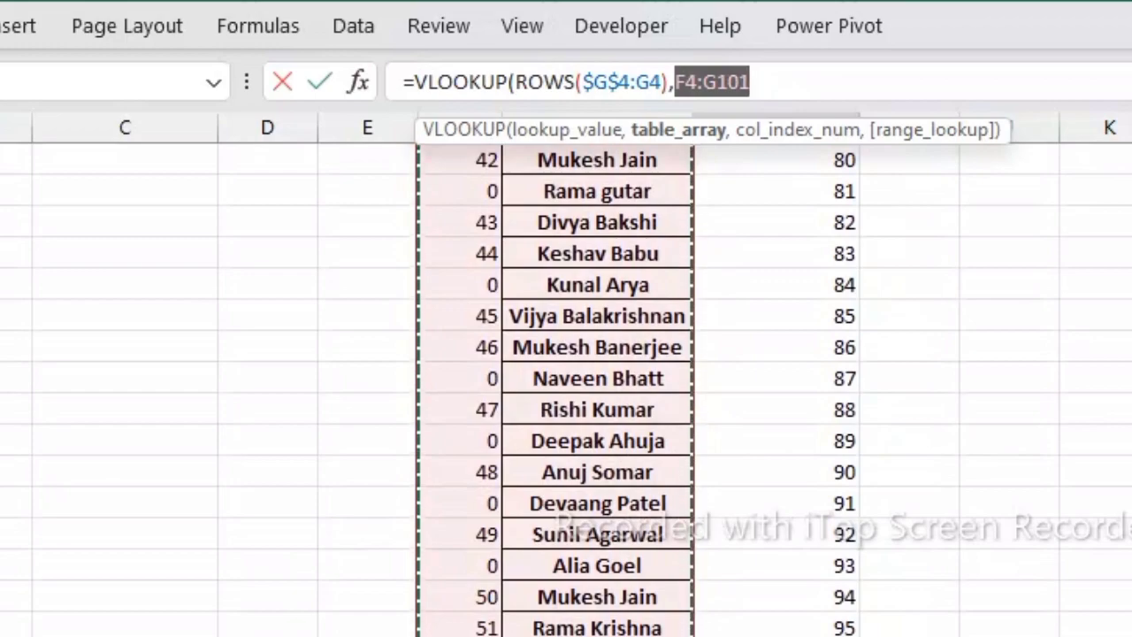
- Finish H4 as =VLOOKUP(ROWS($G$4:G4),F4:G101,2,0) to return the second column exactly
scroll(593, 599, up, 20)
click(786, 83)
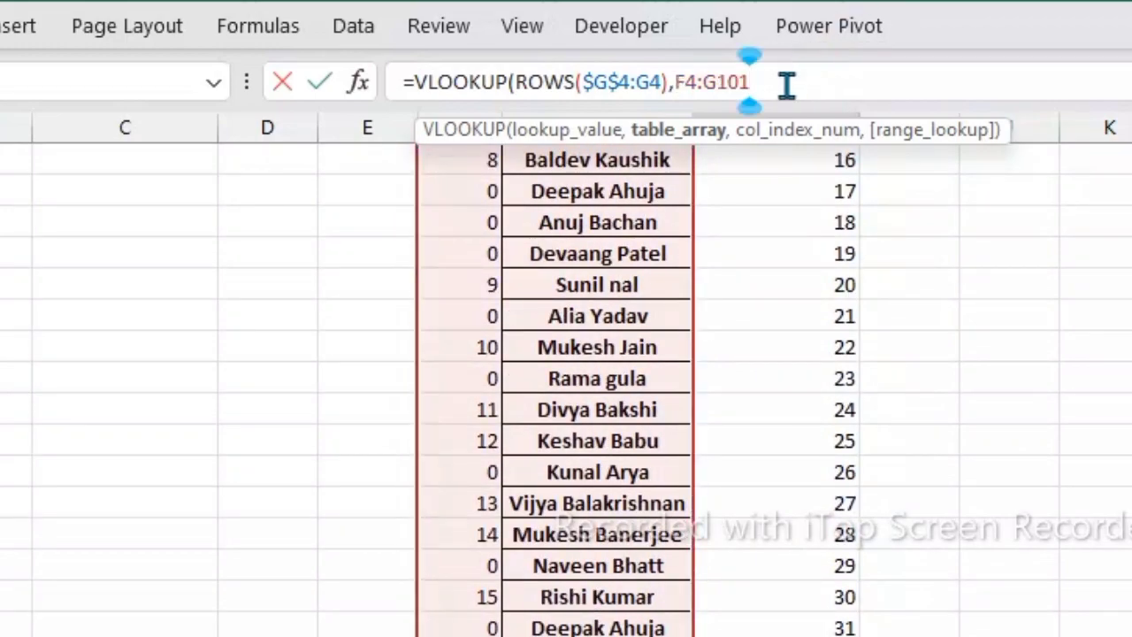
text(,)
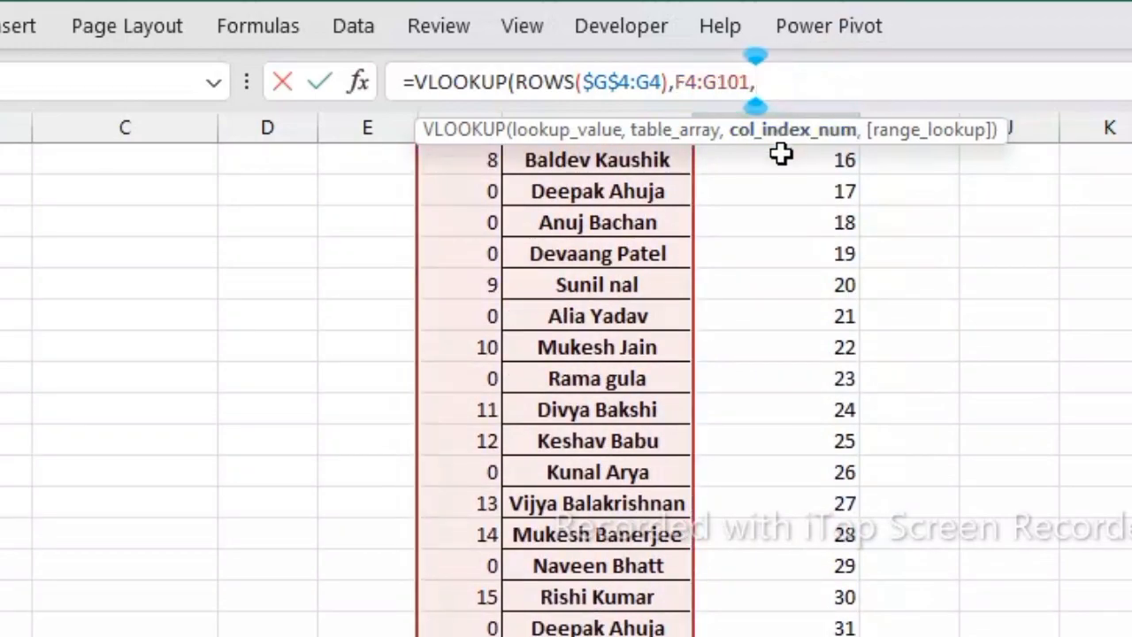
scroll(781, 154, up, 5)
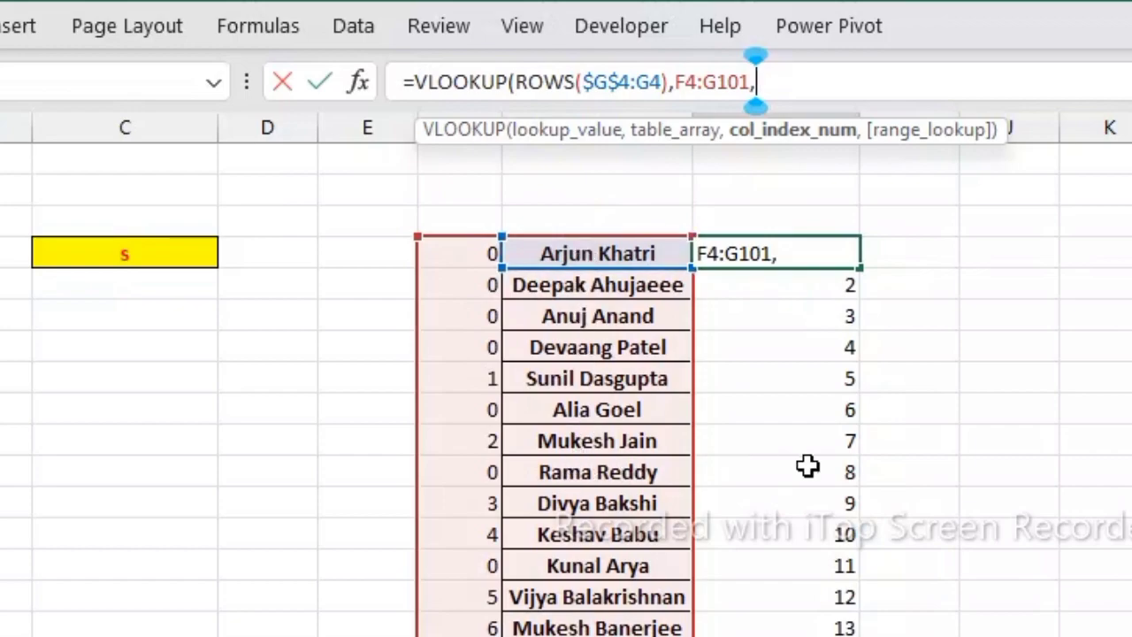
text(2)
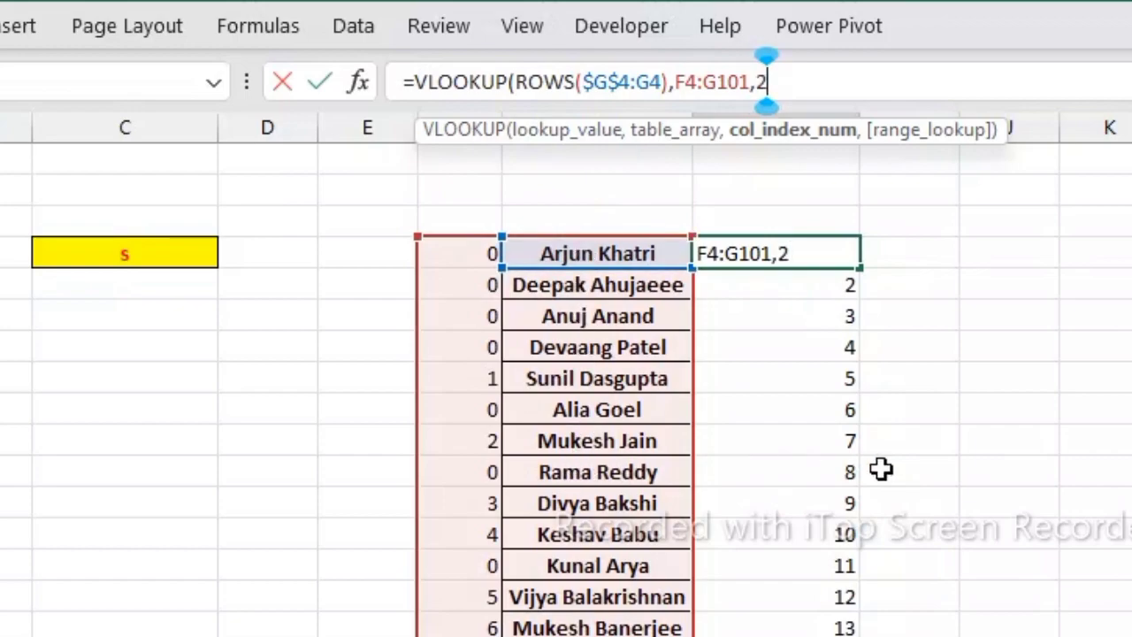
text(,0)
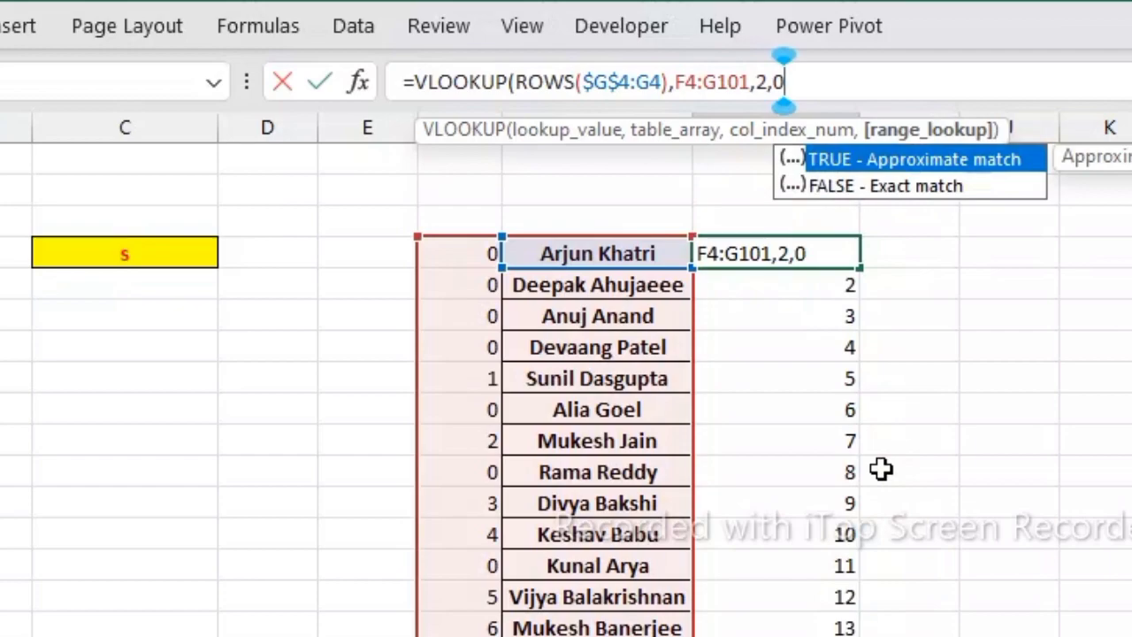
text())
key(Return)
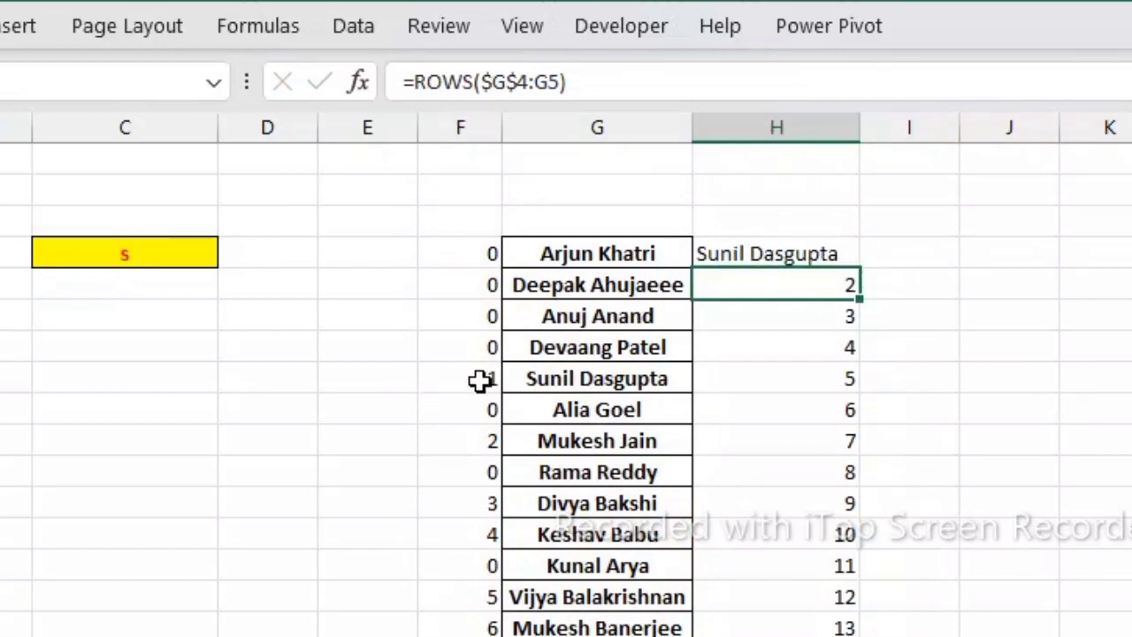
- Copy the H4 VLOOKUP formula down column H
click(822, 253)
double_click(858, 274)
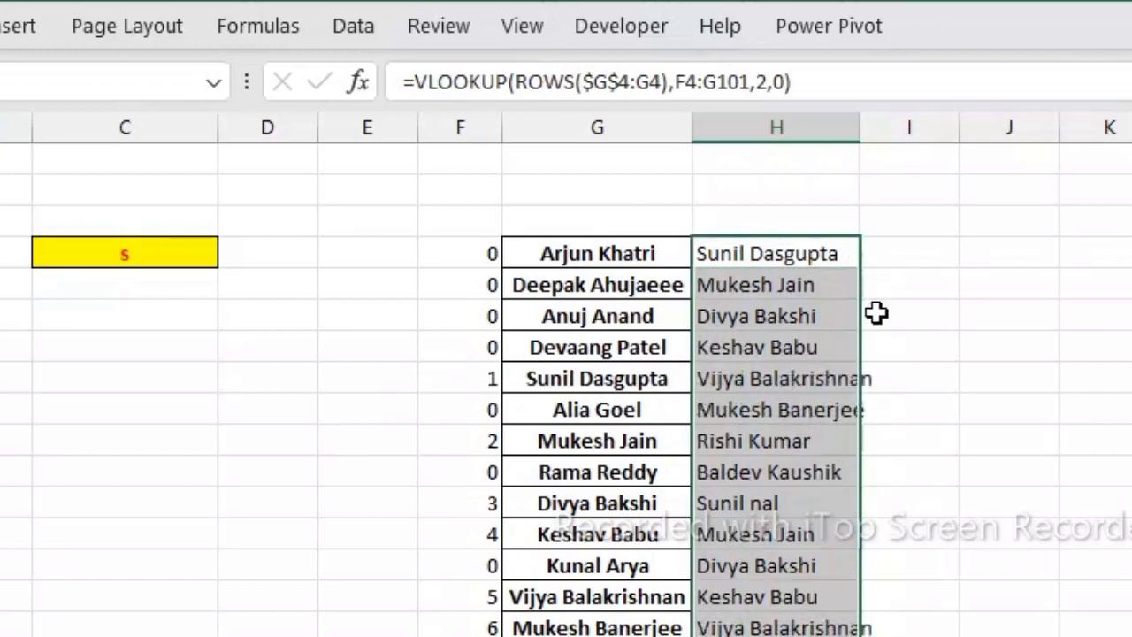
click(995, 331)
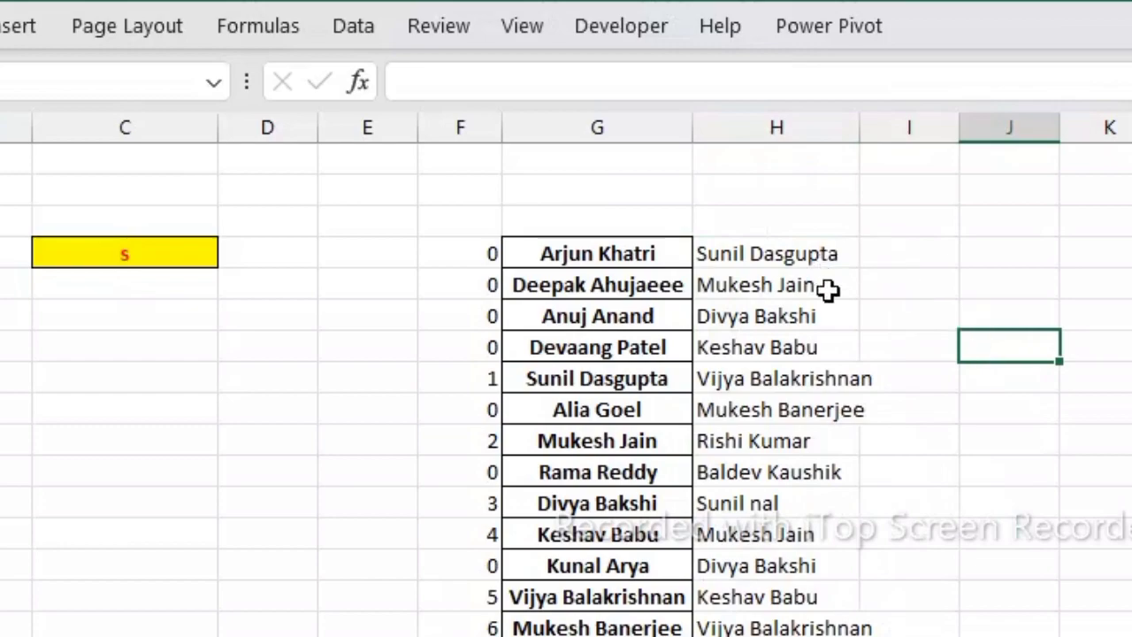
- Enter 'sunil' as the search text in C4, then reselect H4
click(157, 256)
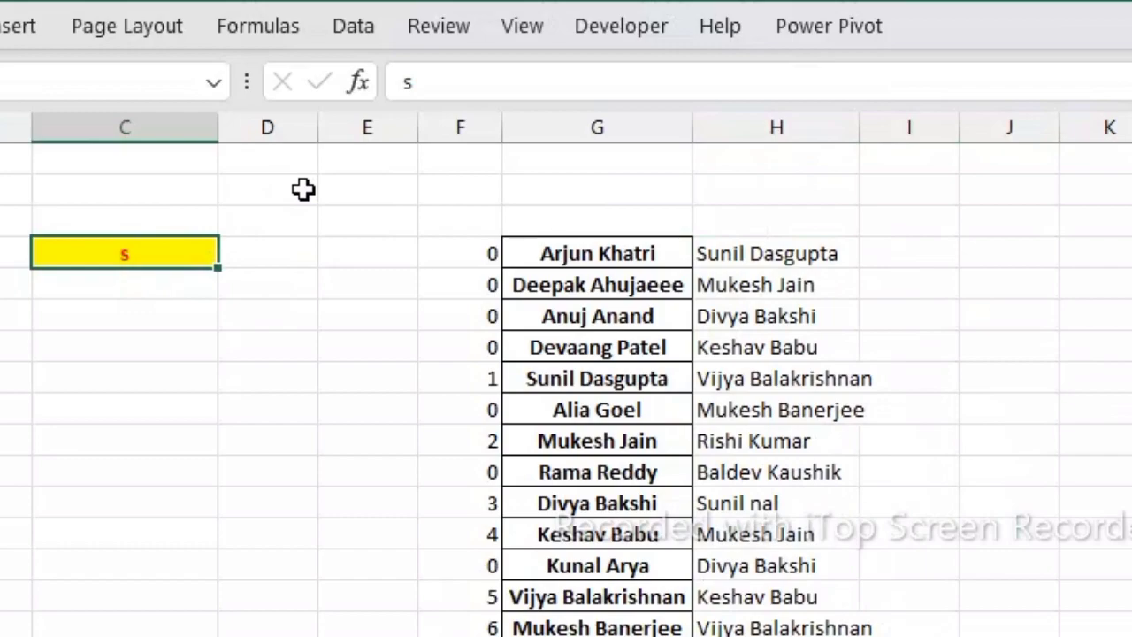
text(su)
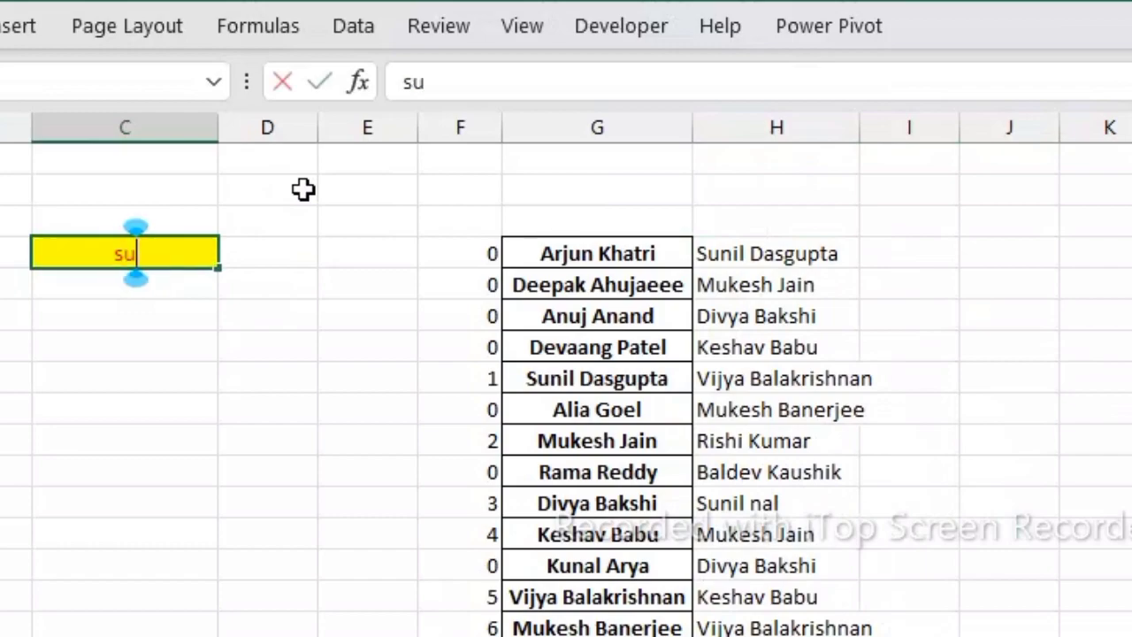
text(nil)
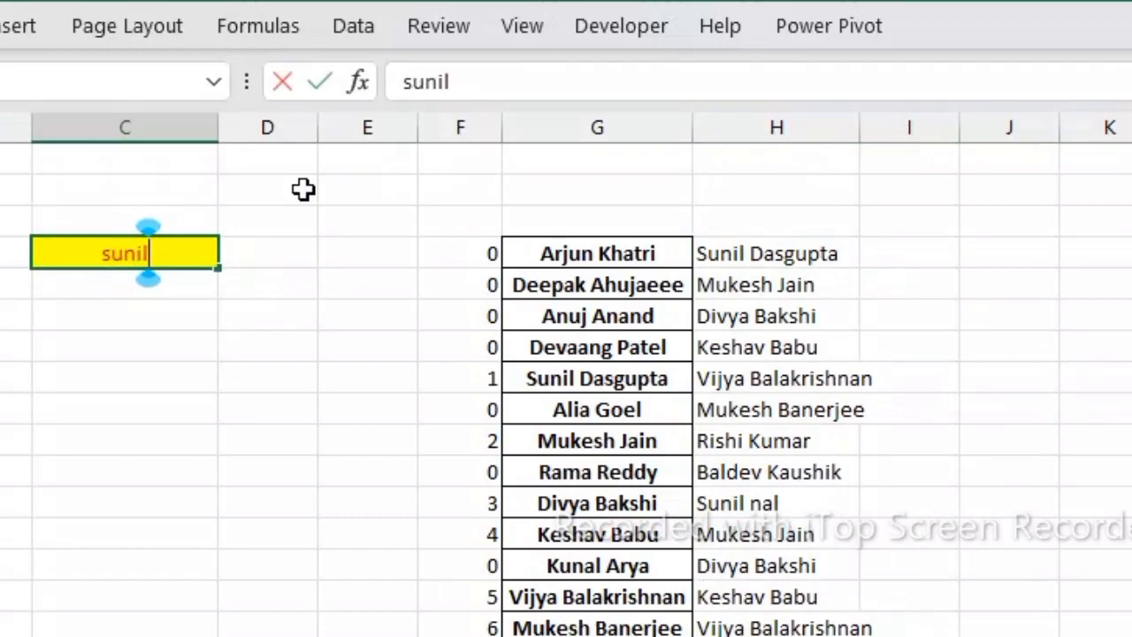
key(Return)
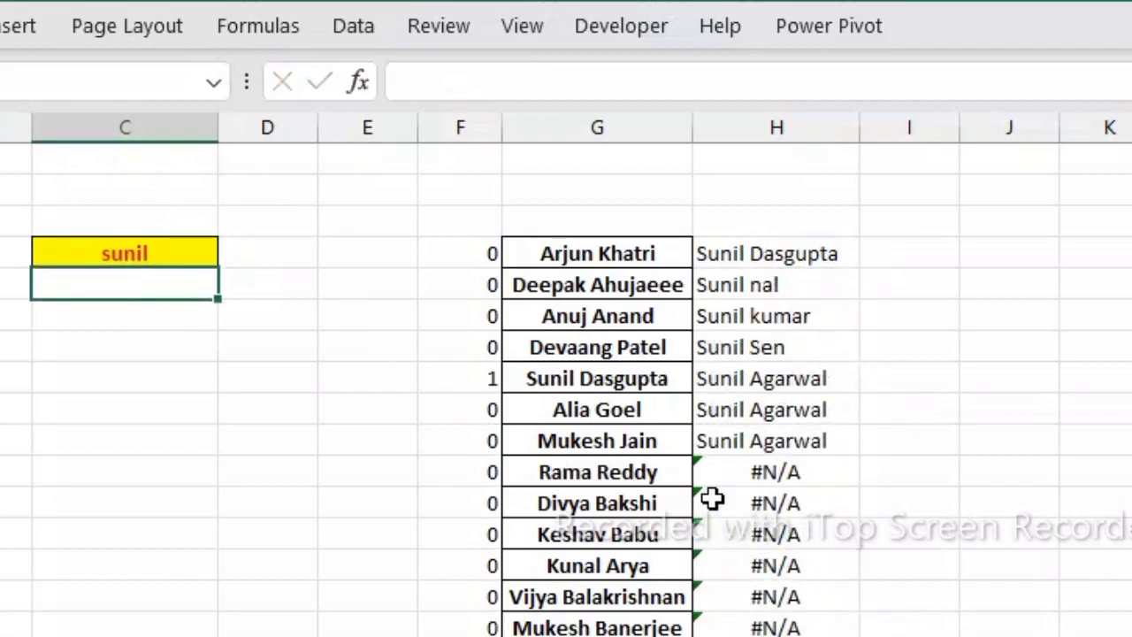
click(969, 473)
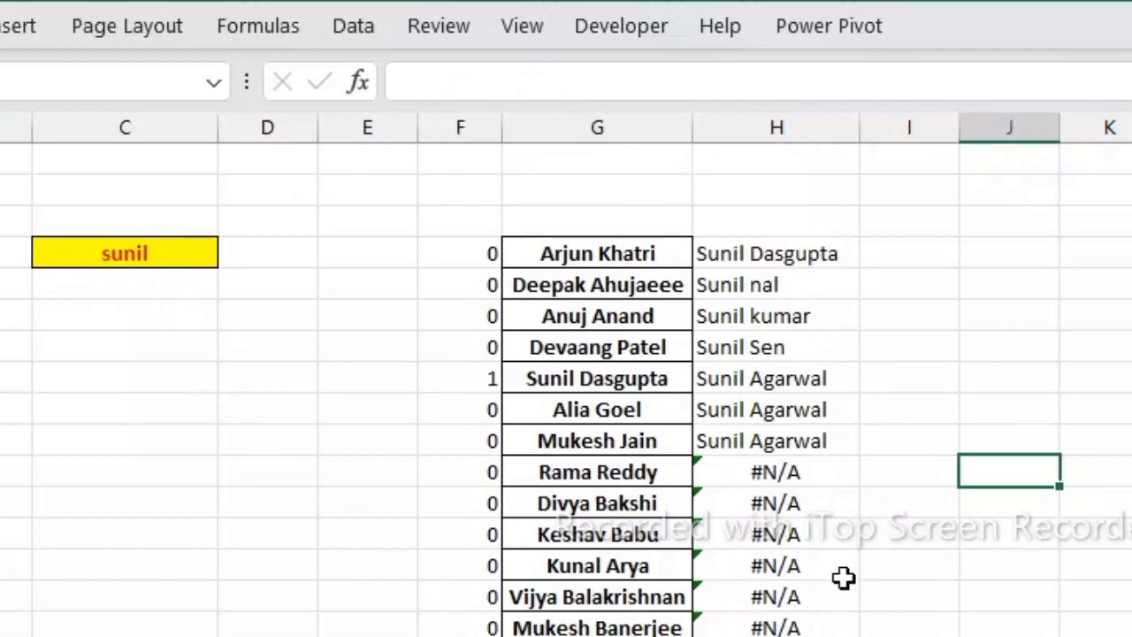
click(749, 263)
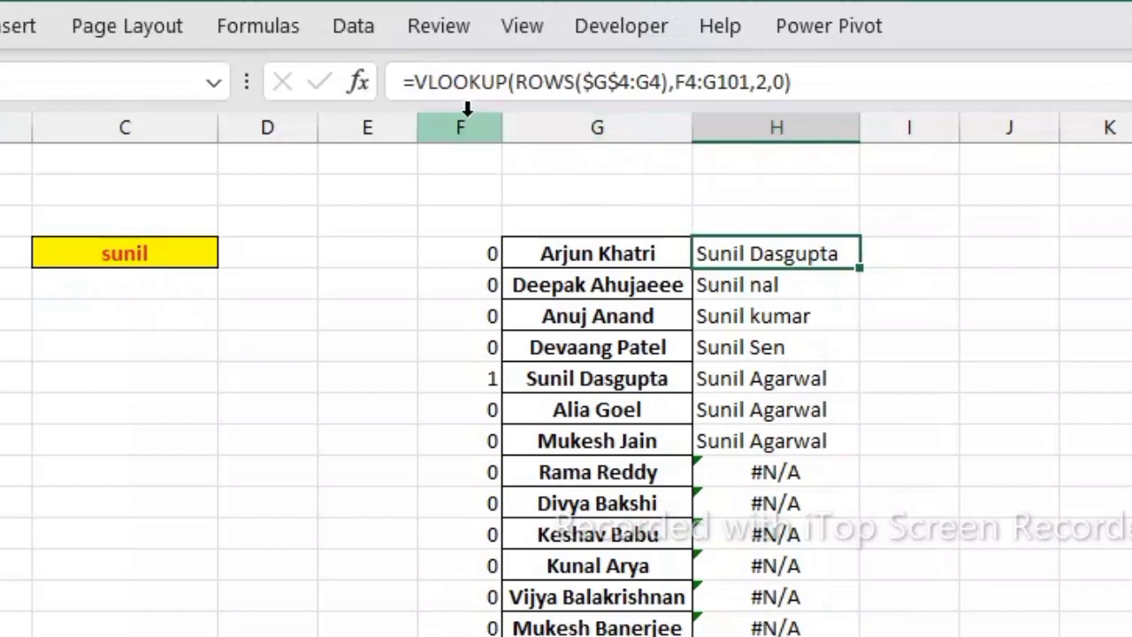
- Wrap H4's lookup as =IFERROR(VLOOKUP(...),"") and fill it down column H
click(413, 81)
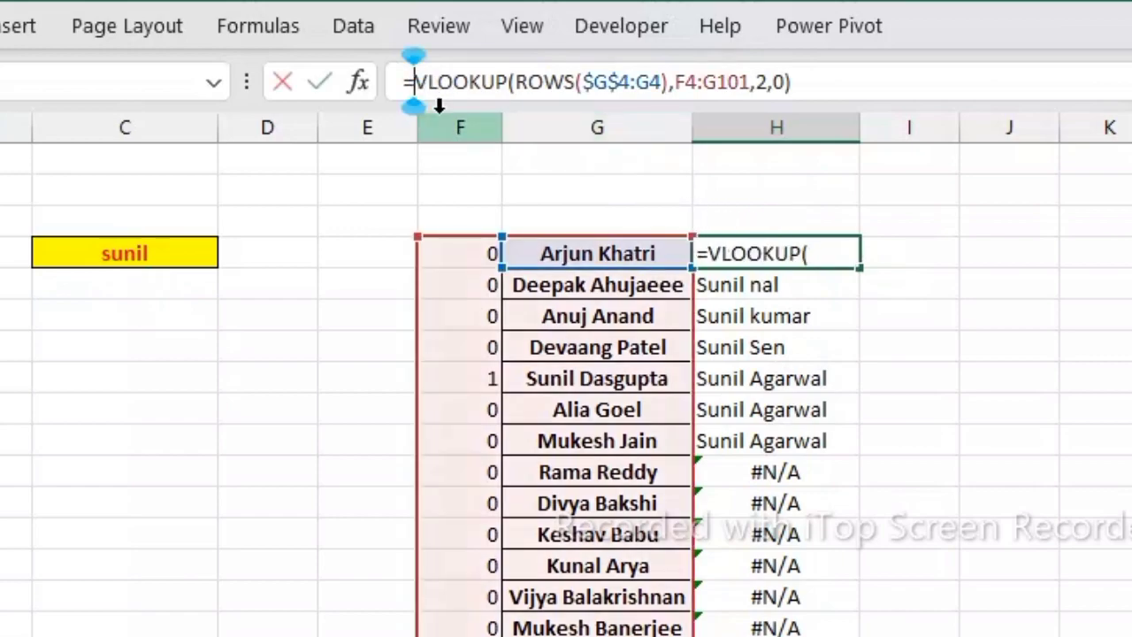
text(if)
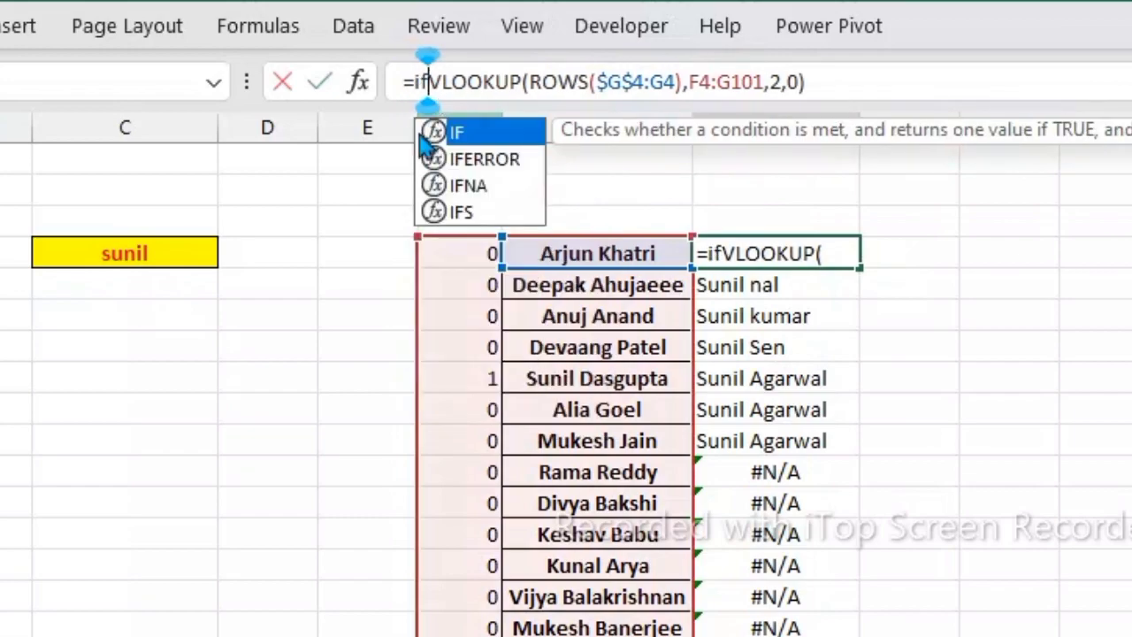
double_click(516, 158)
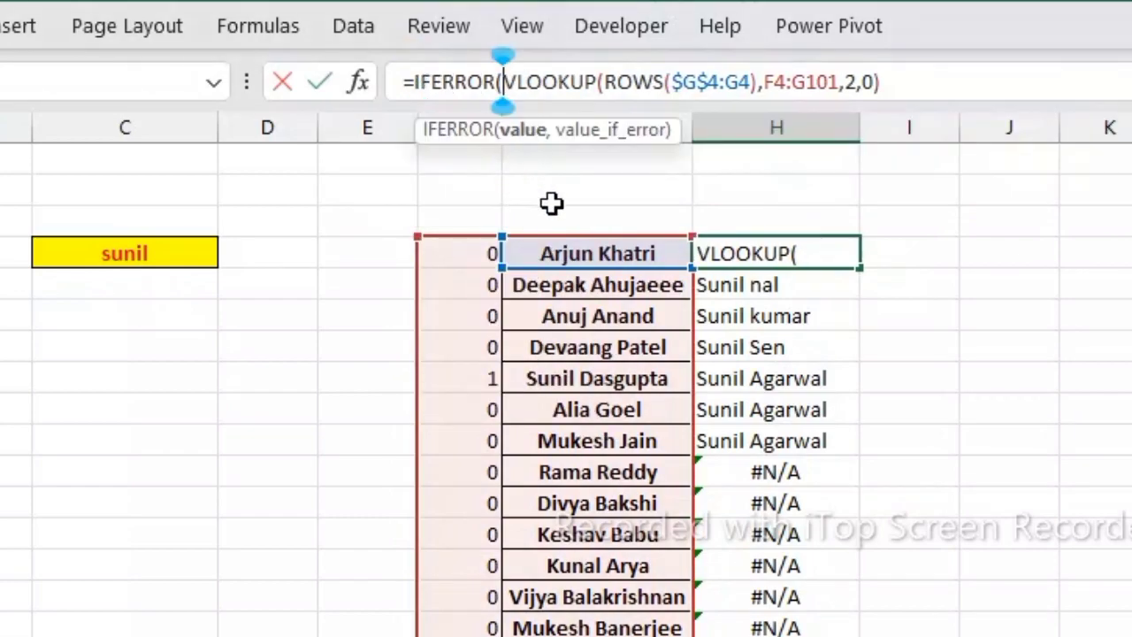
click(909, 80)
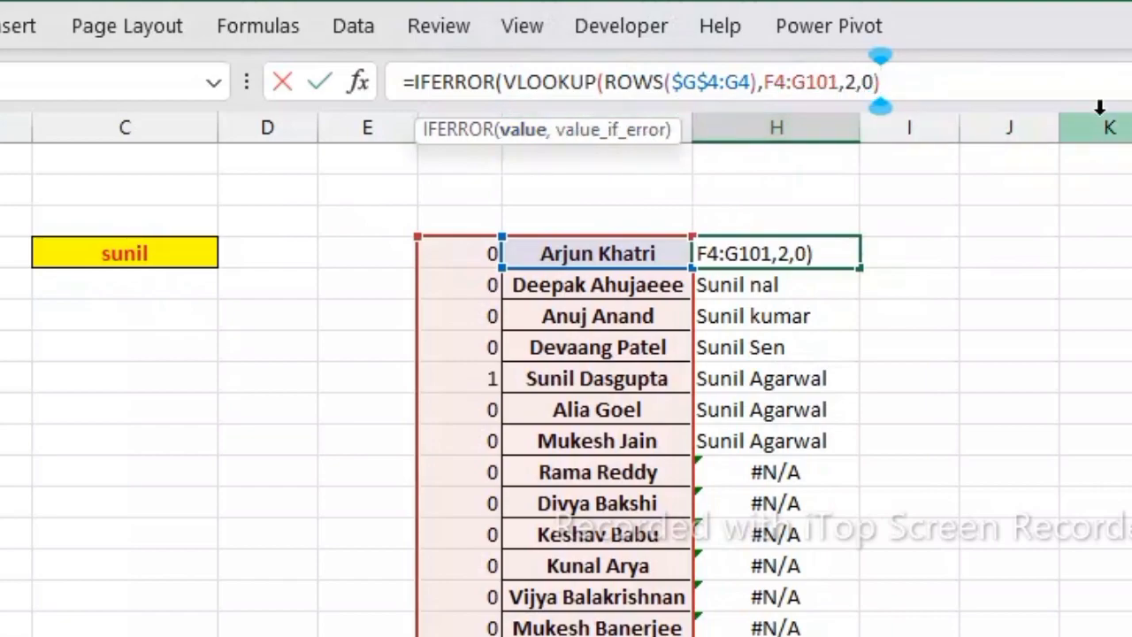
text(,)
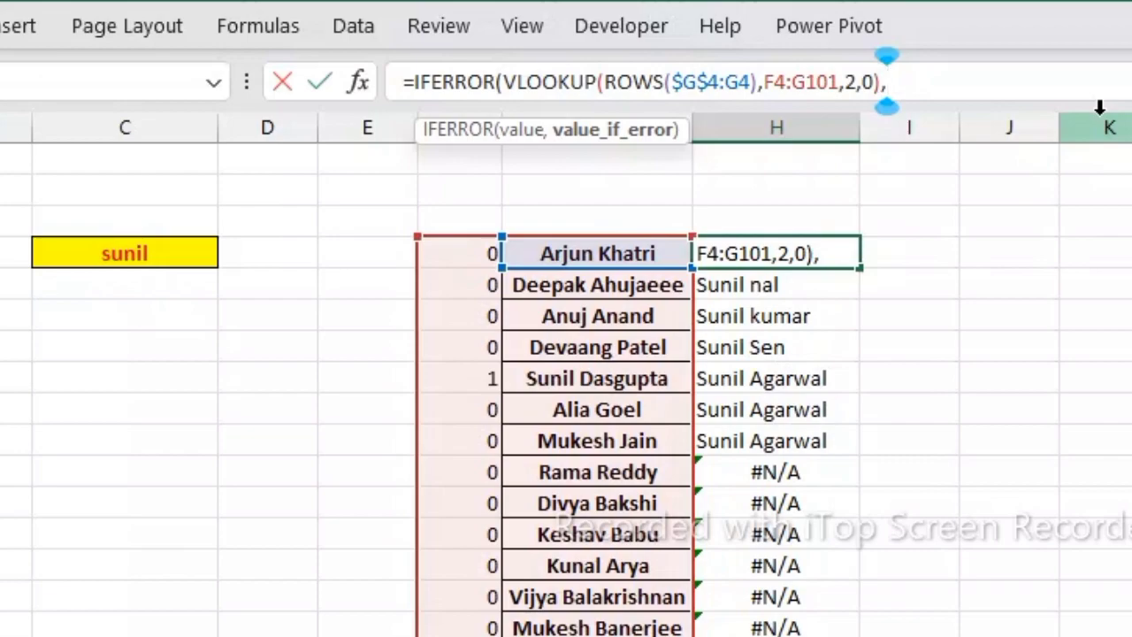
text("")
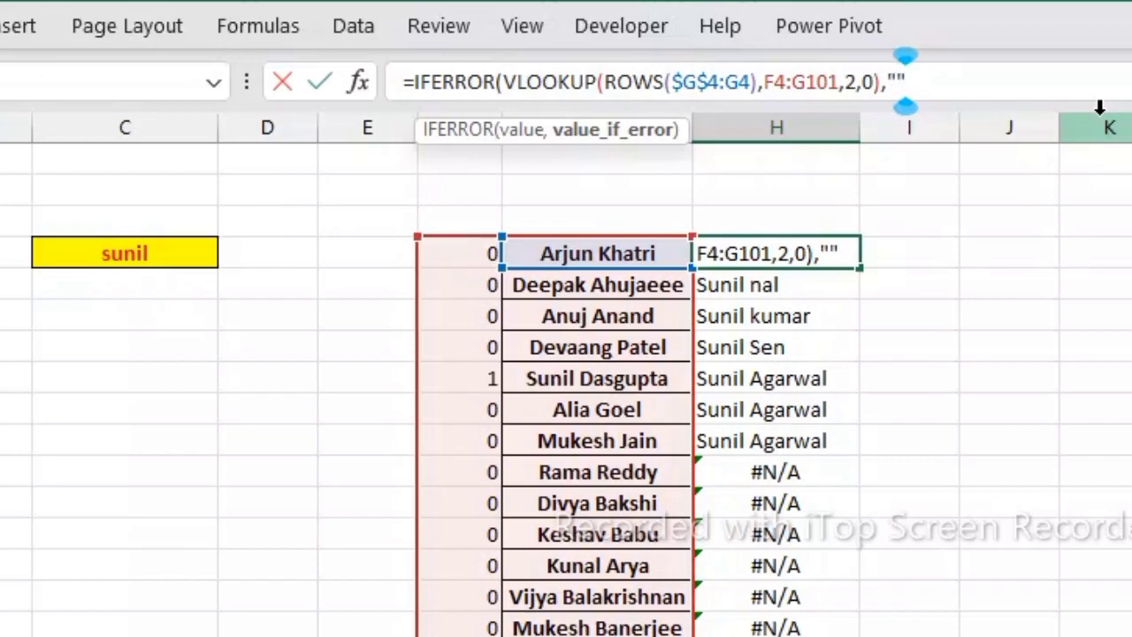
text())
key(Return)
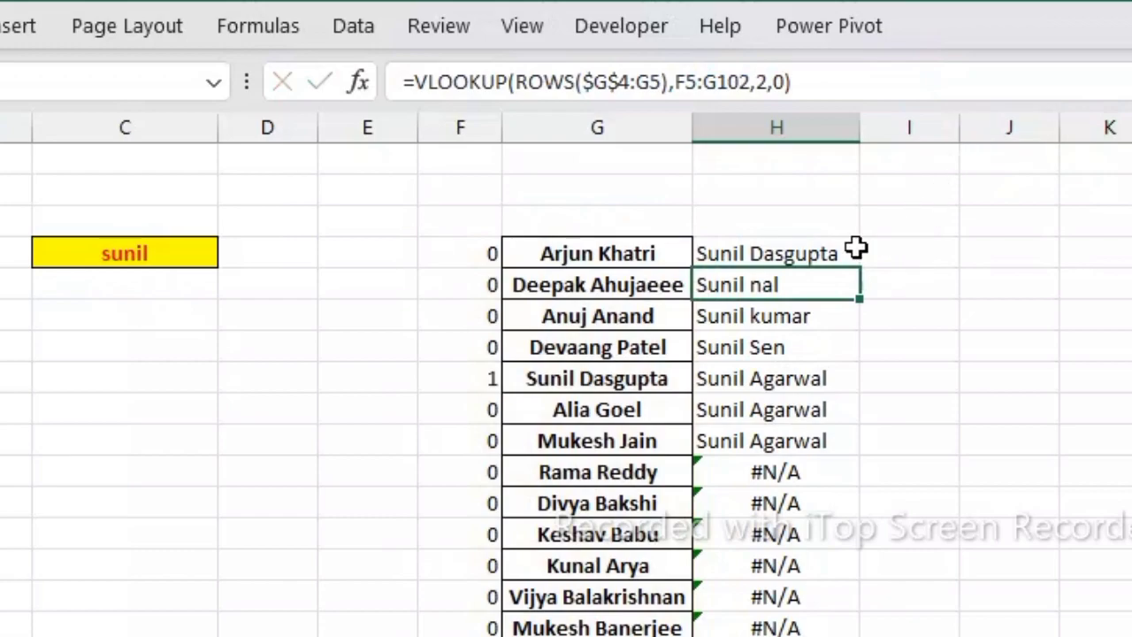
click(857, 262)
double_click(865, 272)
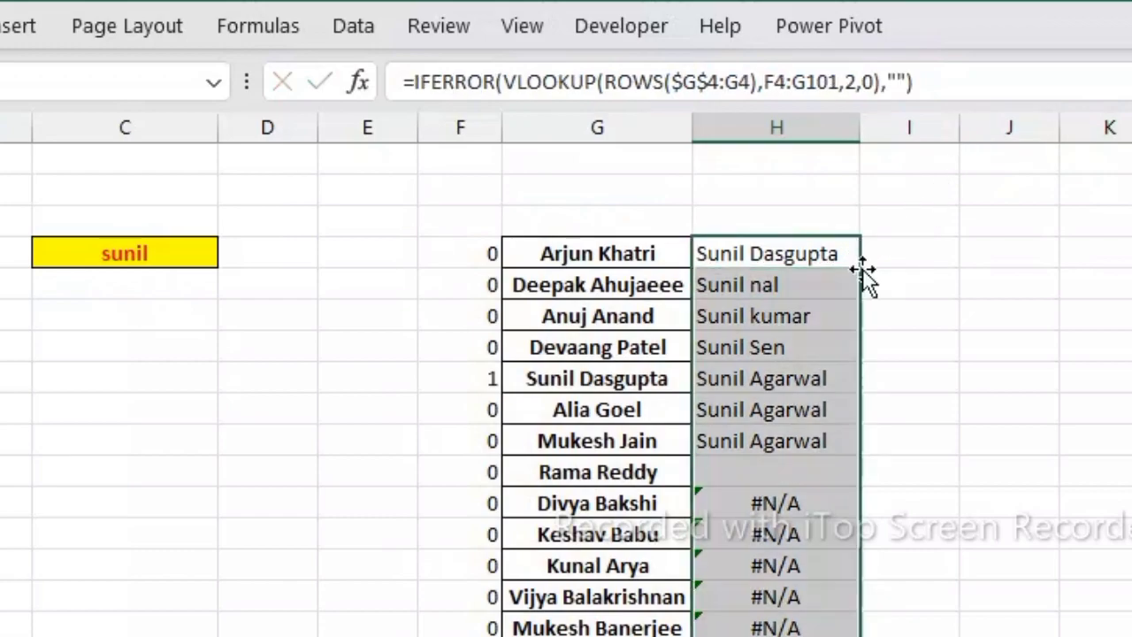
click(962, 312)
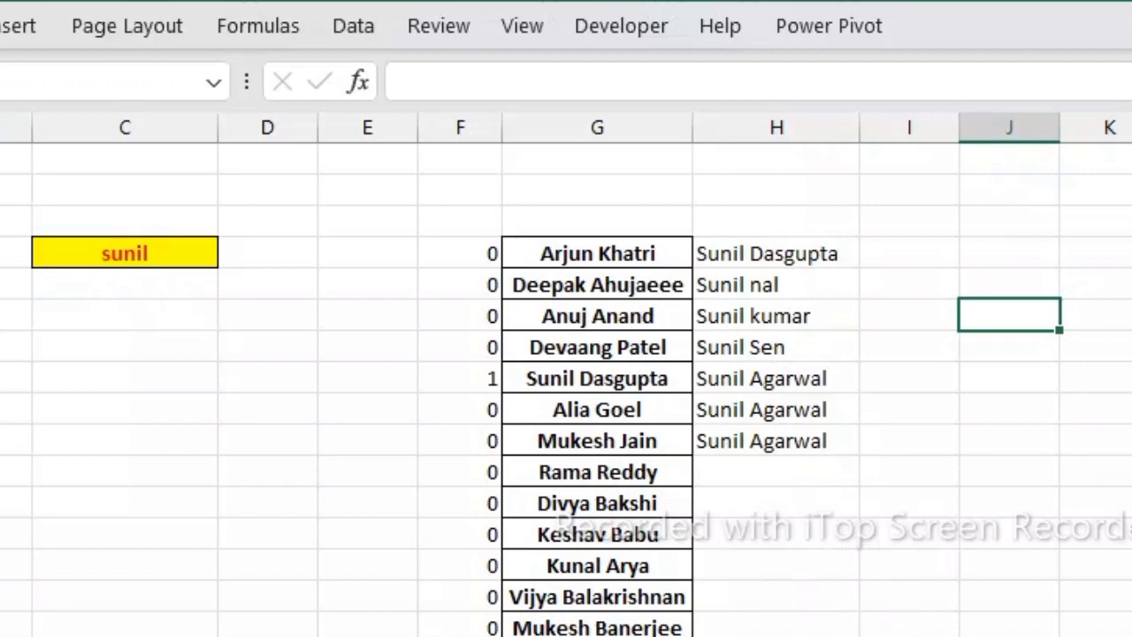
- Enter rama in search cell C4 so column H lists the seven Rama names
click(179, 248)
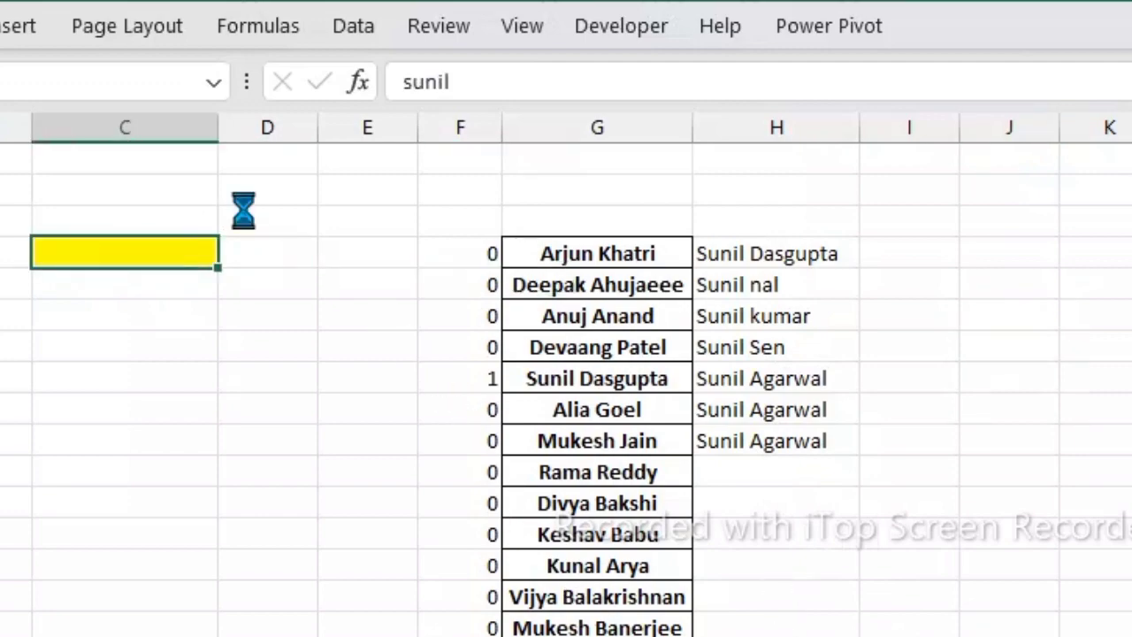
text(a)
key(BackSpace)
text(ra)
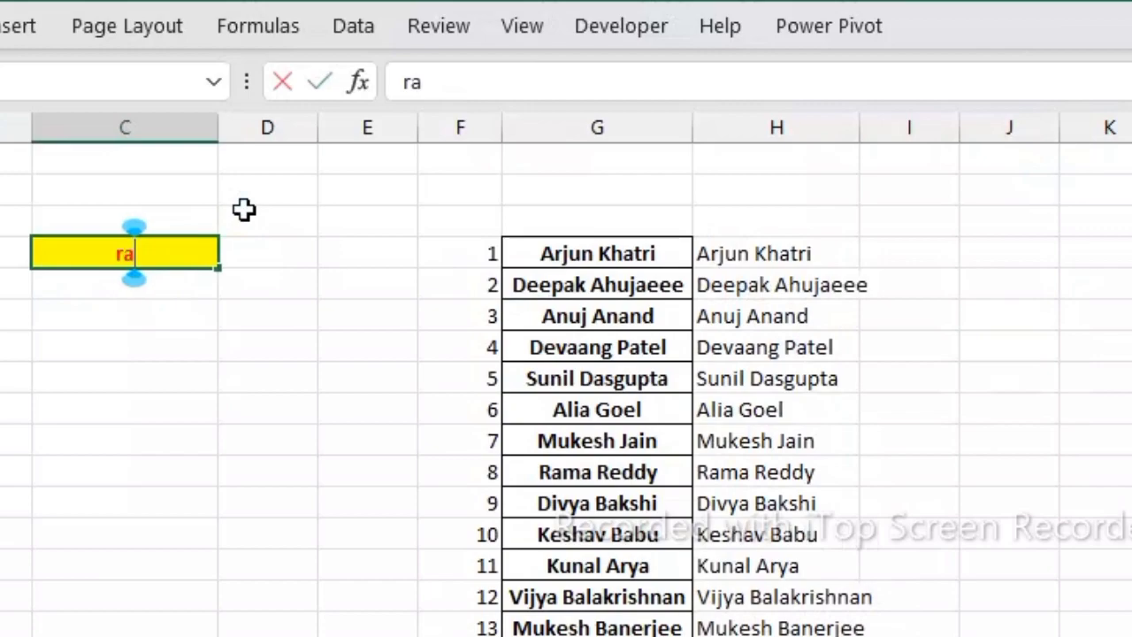
text(ma)
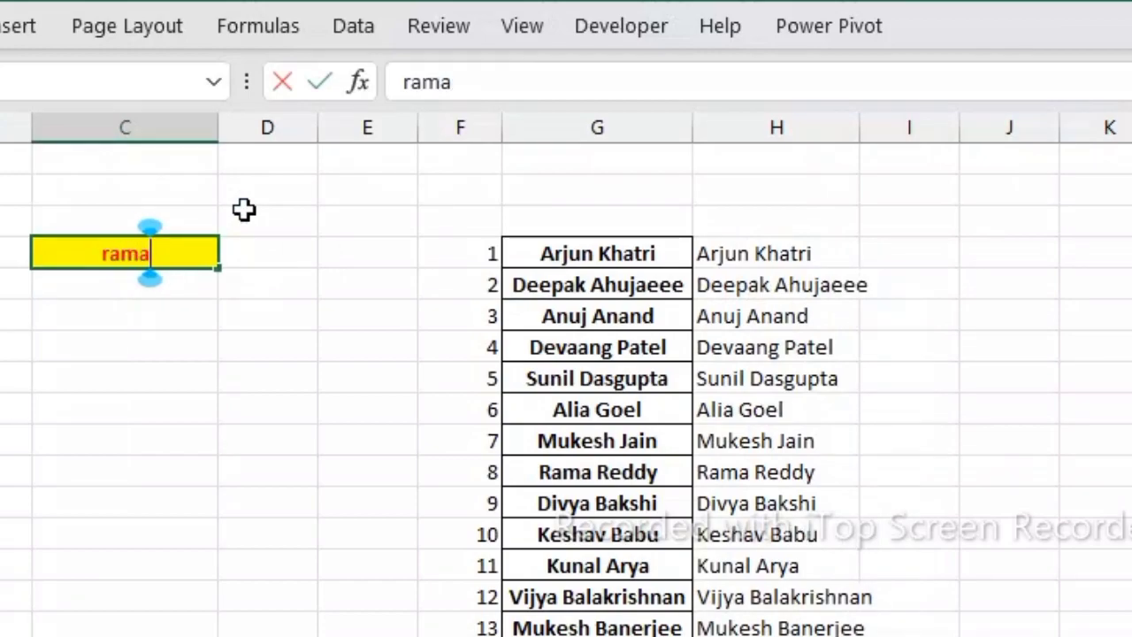
key(Return)
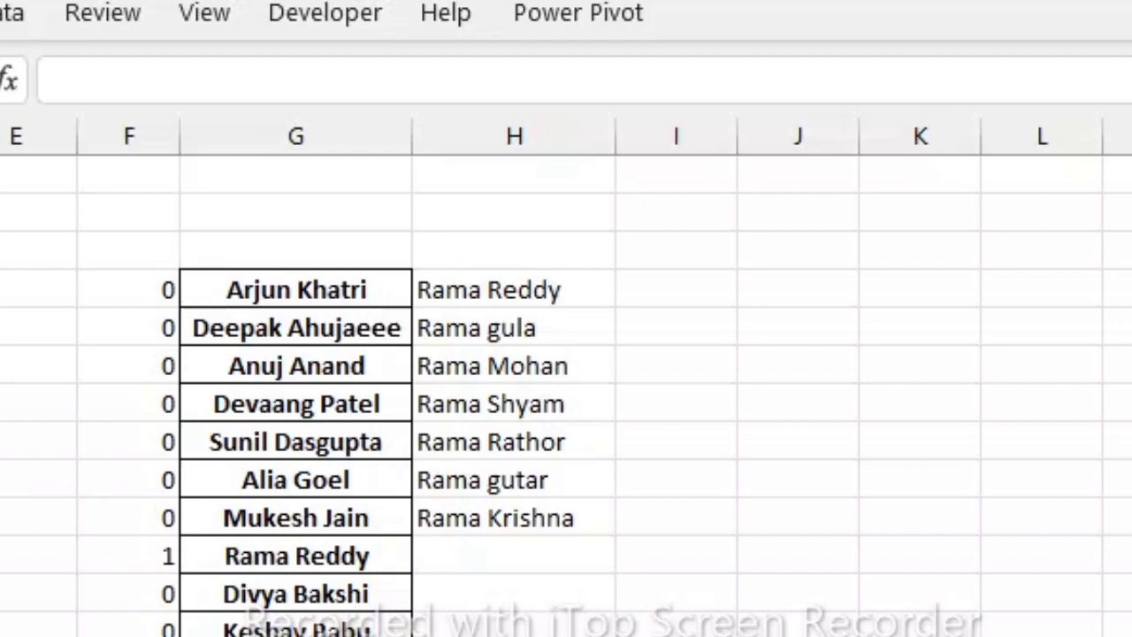
- In I4, begin =OFFSET($H$4,,, with a nested COUNTIF for the result height
click(673, 292)
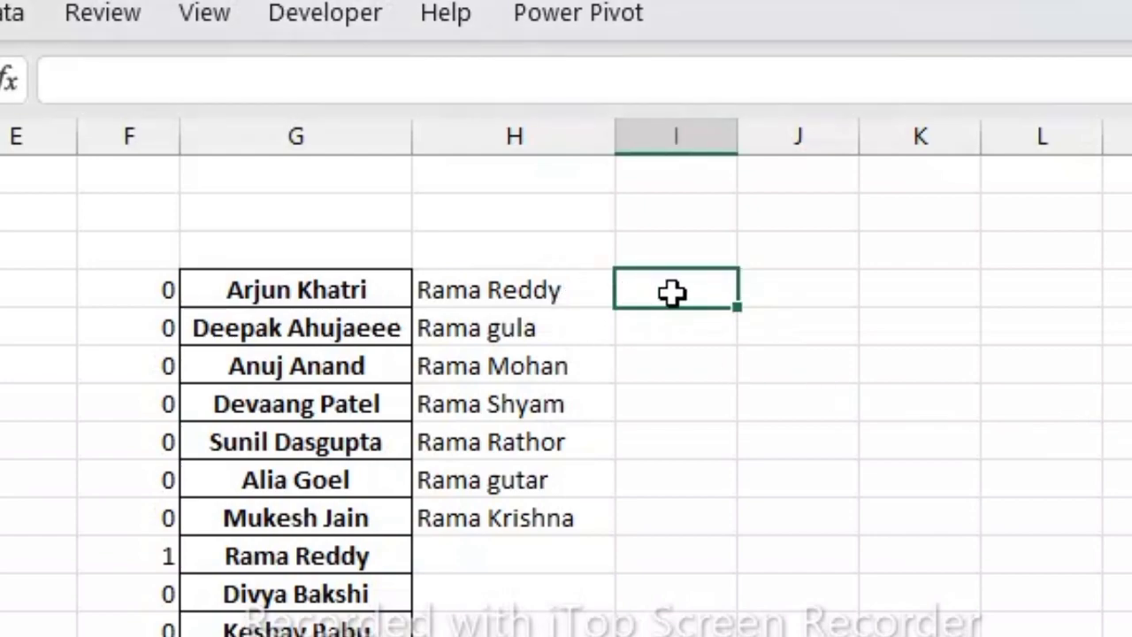
text(=)
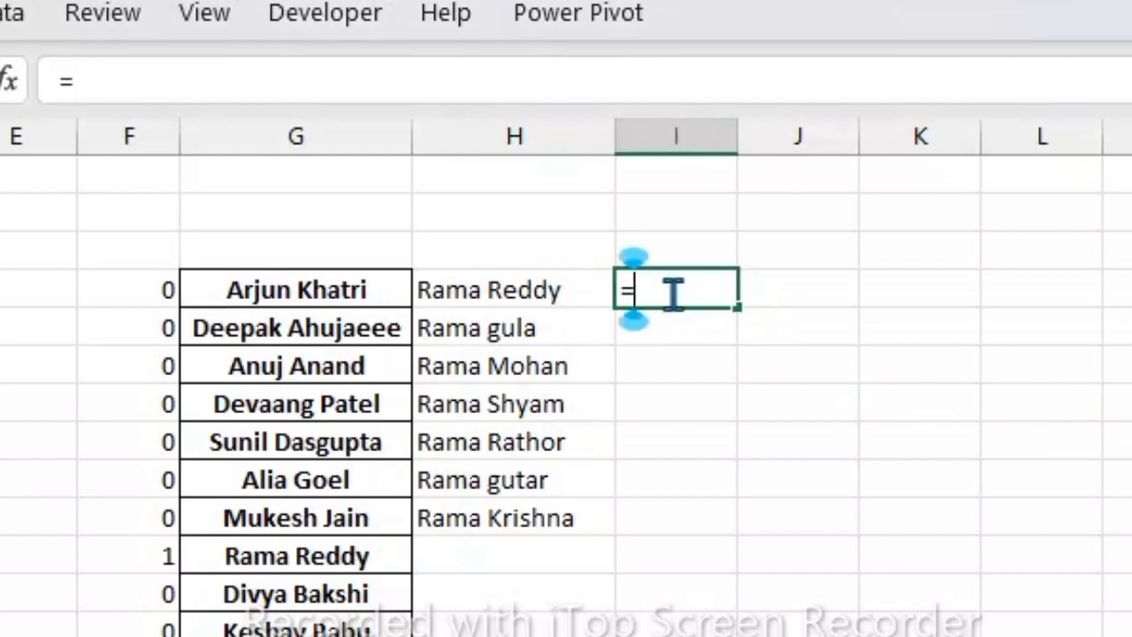
text(off)
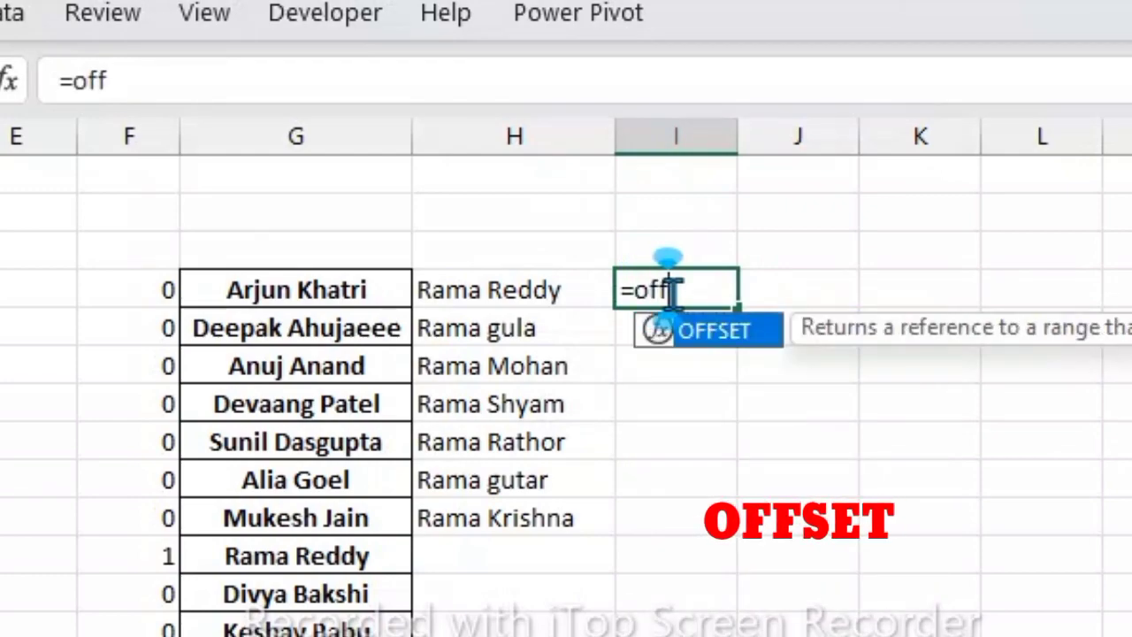
double_click(714, 331)
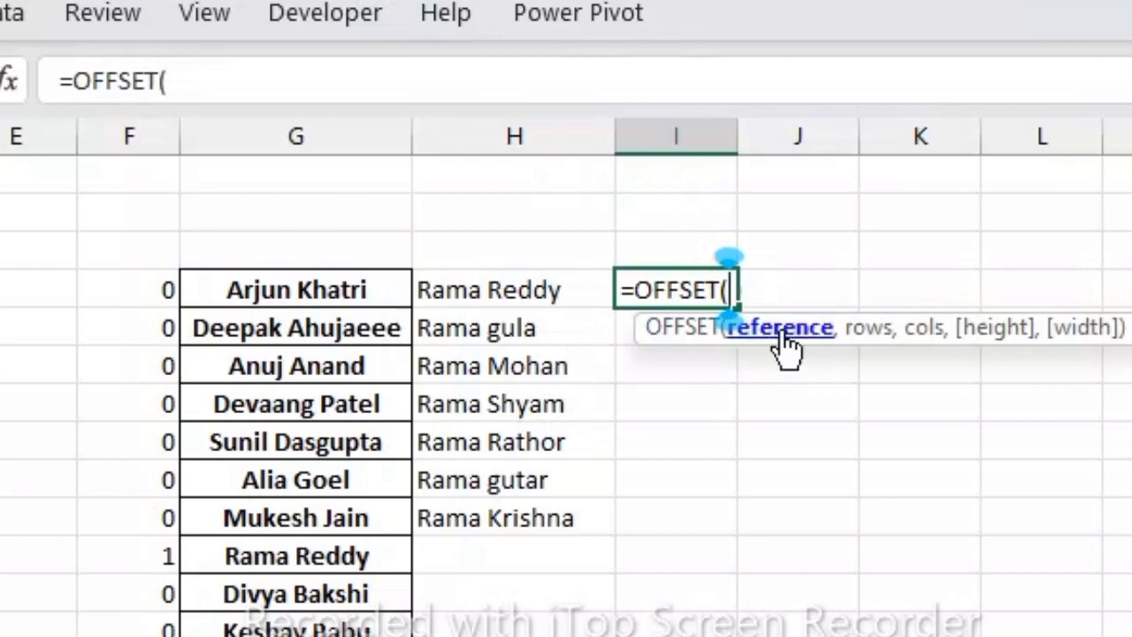
click(564, 290)
key(F4)
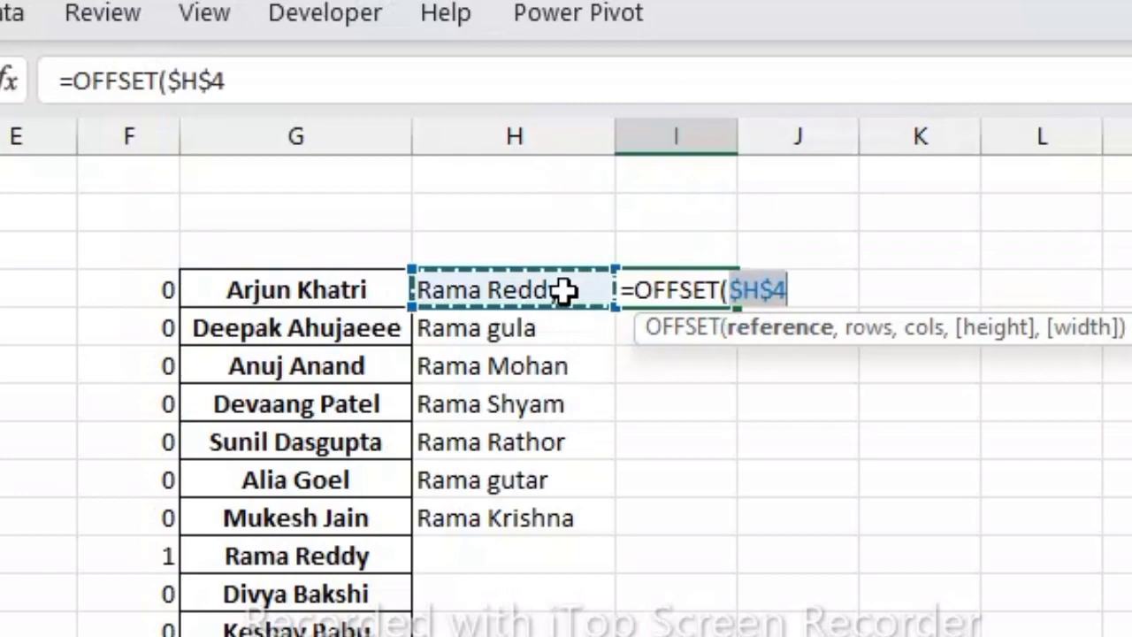
text(,)
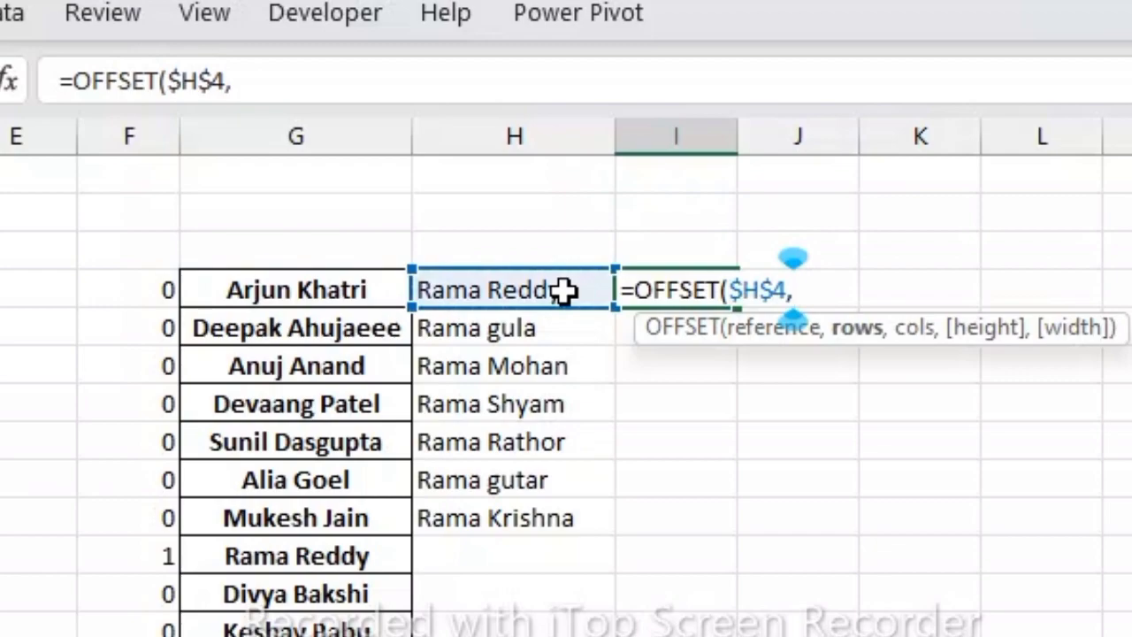
text(,)
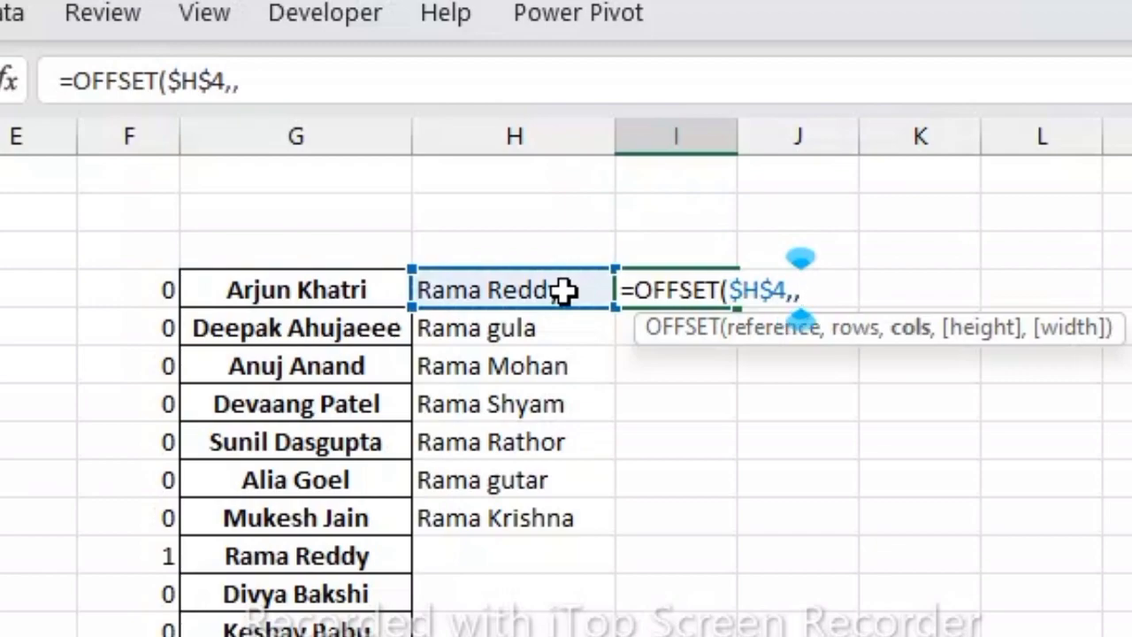
text(,)
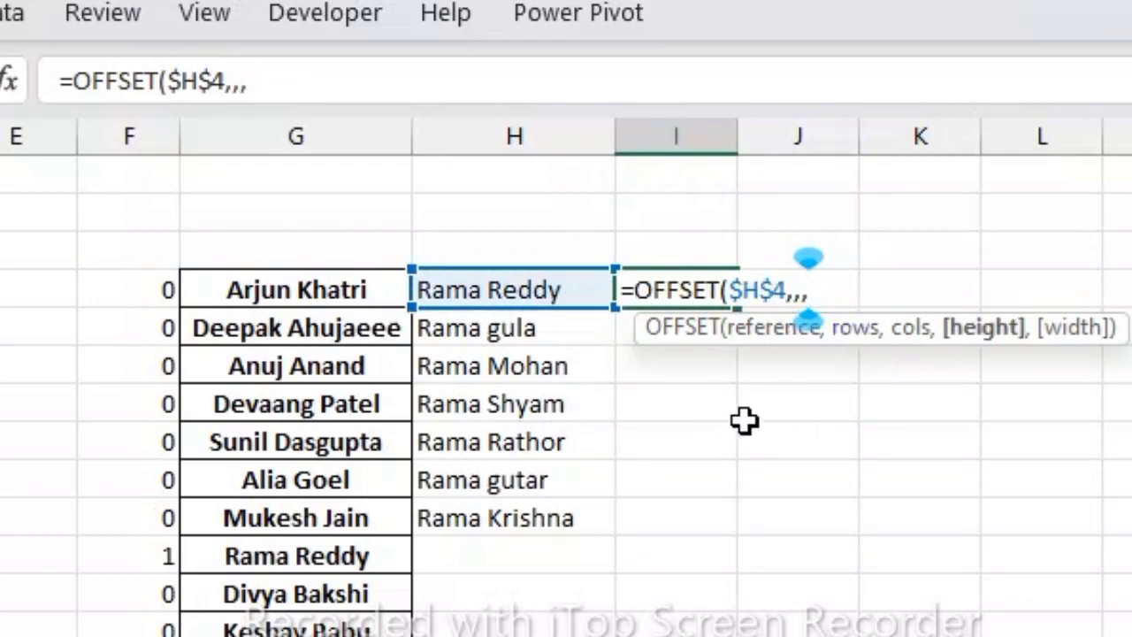
text(cou)
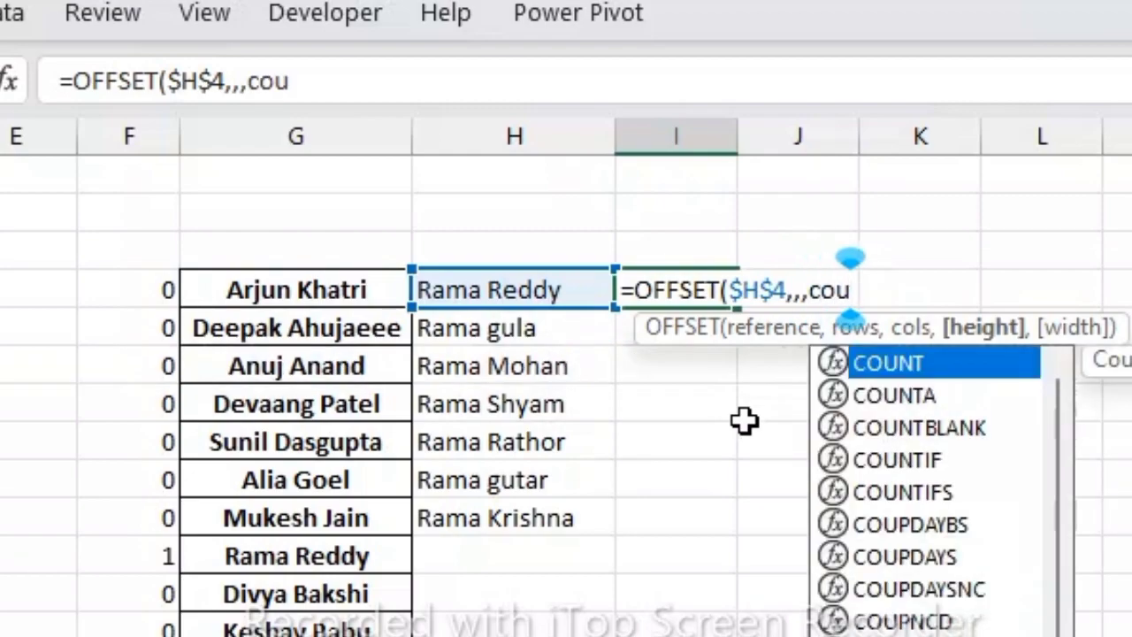
text(nti)
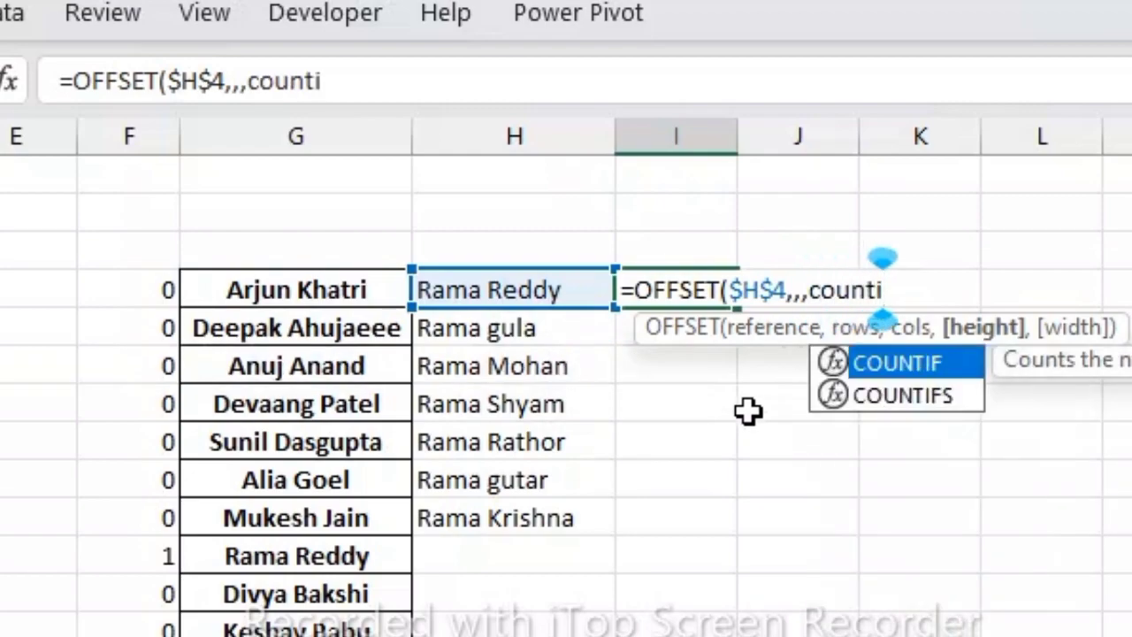
double_click(896, 362)
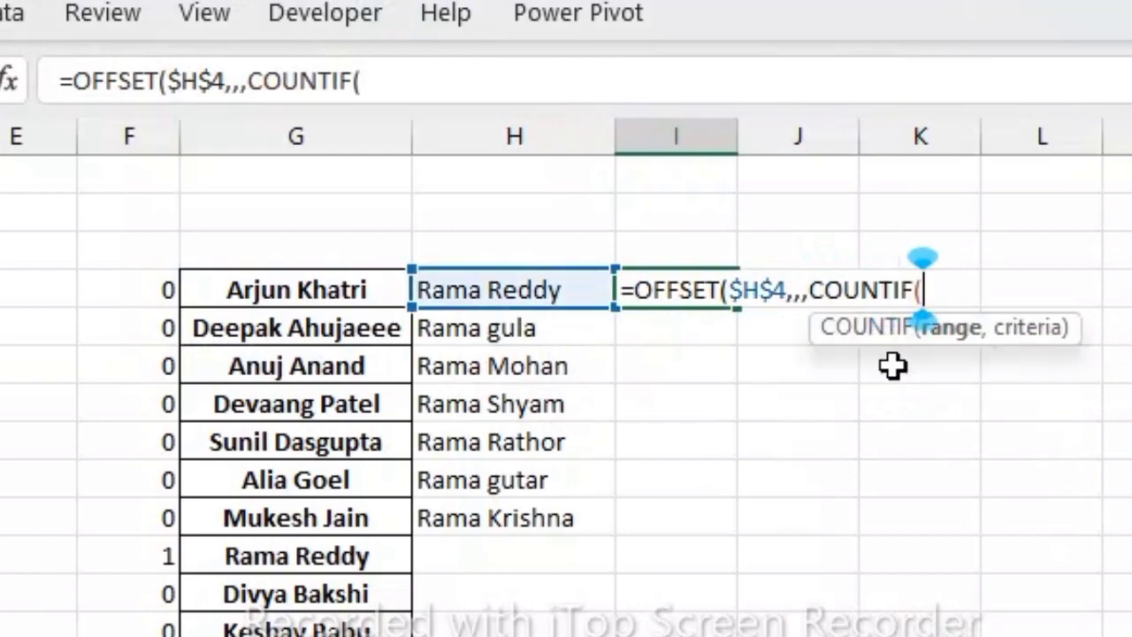
- Complete COUNTIF($H$4:H101,"?*") and enter the formula so the Rama names spill into I4:I10
mouse_move(538, 287)
mouse_down()
mouse_move(531, 635)
mouse_move(531, 619)
mouse_up()
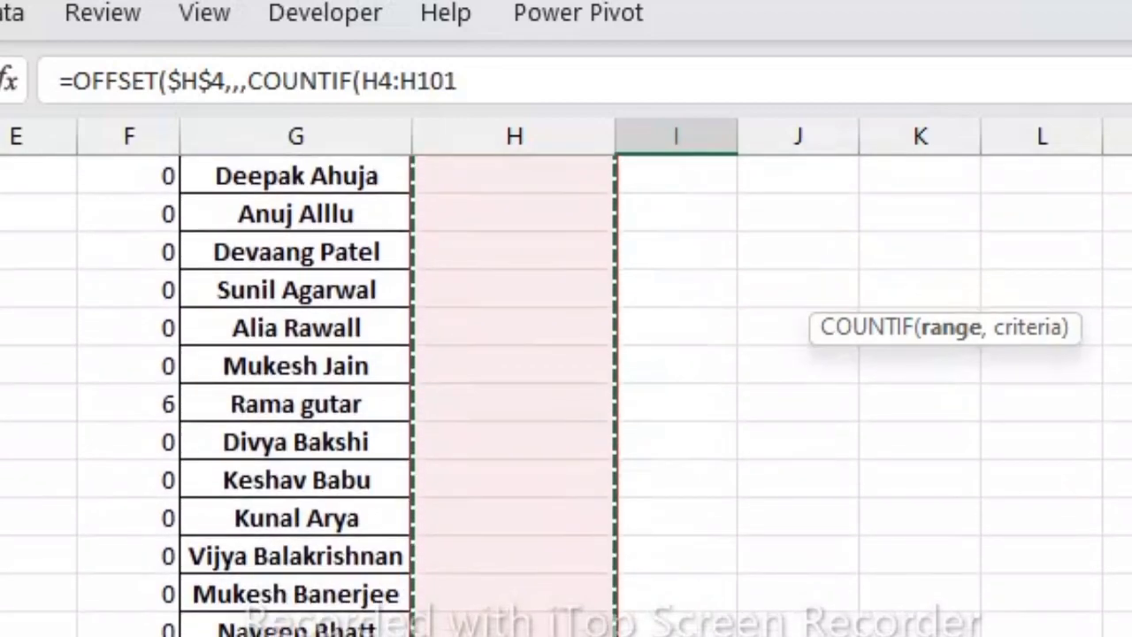
scroll(566, 394, up, 20)
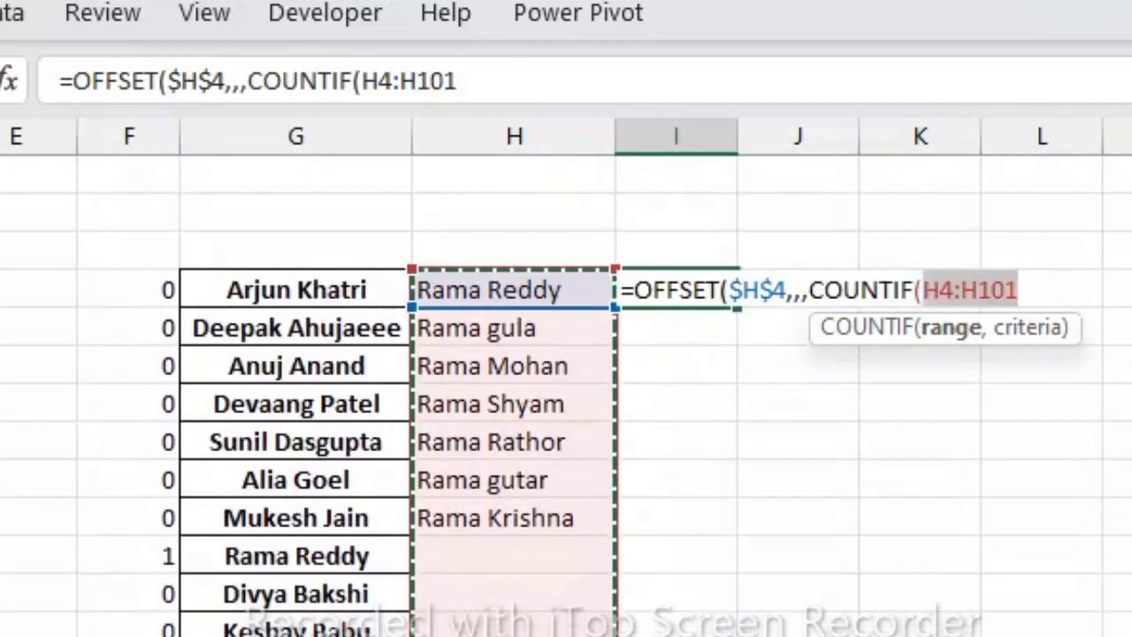
click(946, 290)
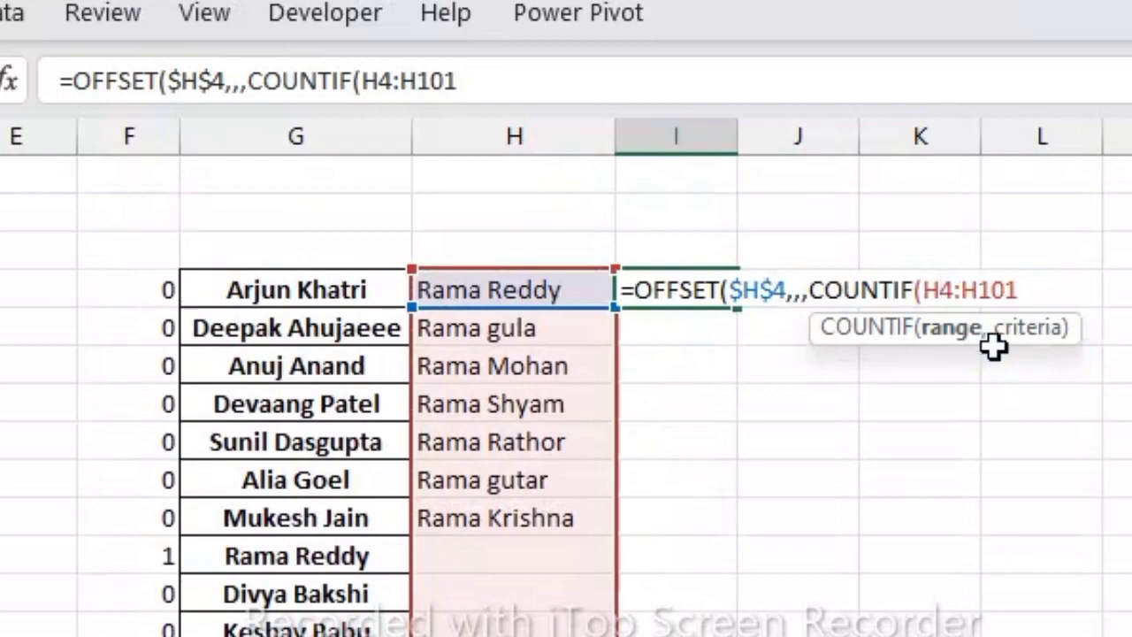
key(F4)
click(1045, 290)
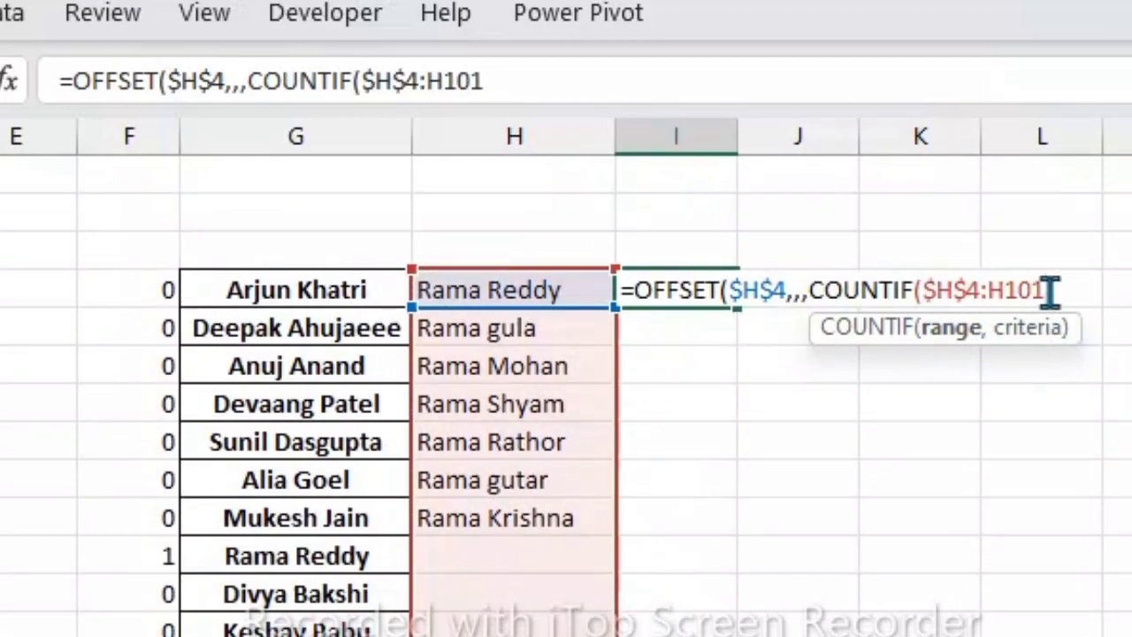
text(,)
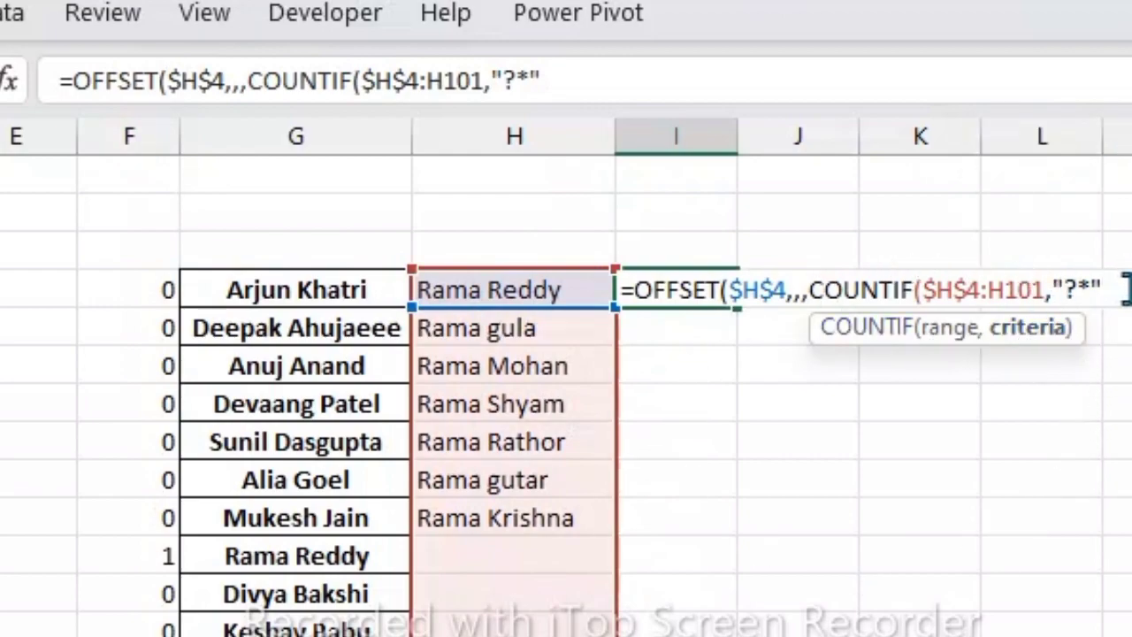
text())
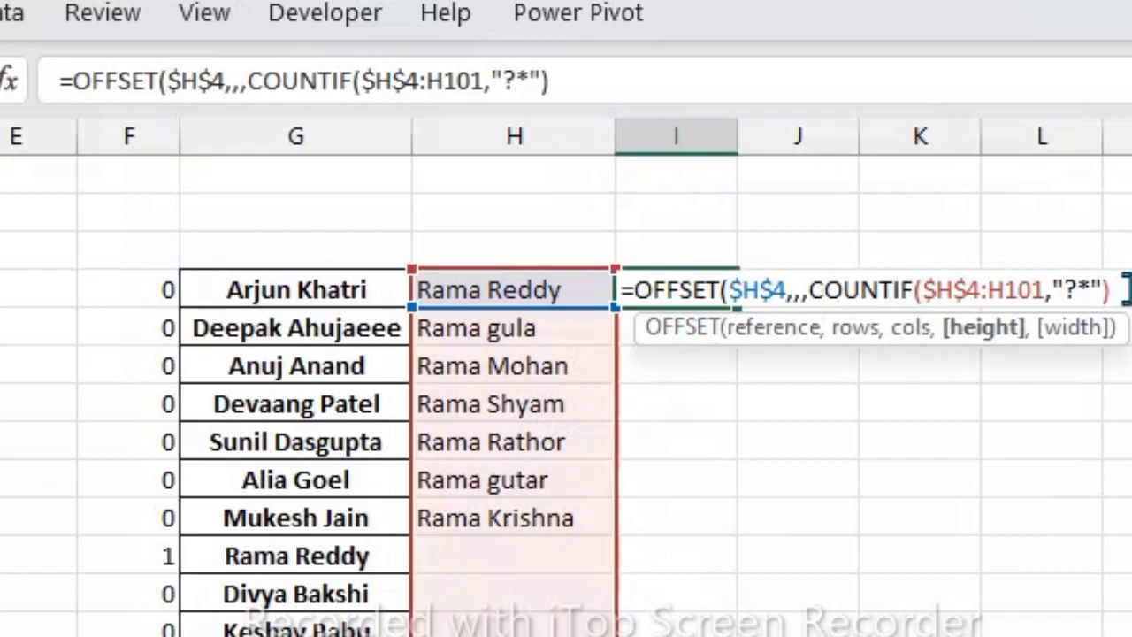
text())
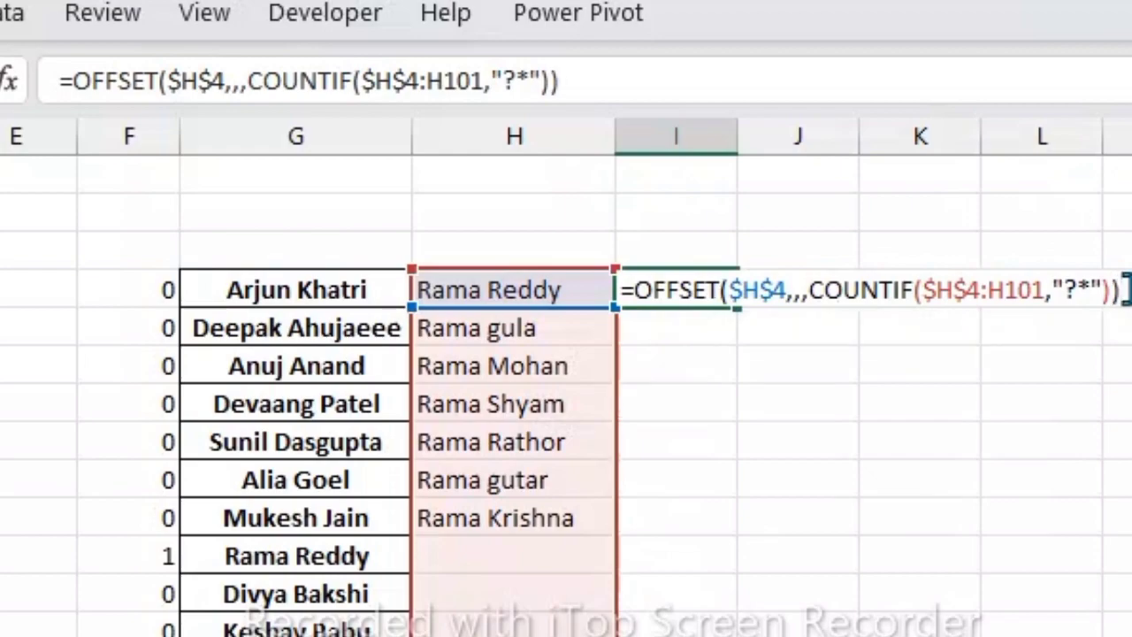
key(Return)
- Auto-fit column I, check the spilled cells, and select I4's full OFFSET/COUNTIF formula text
click(1122, 287)
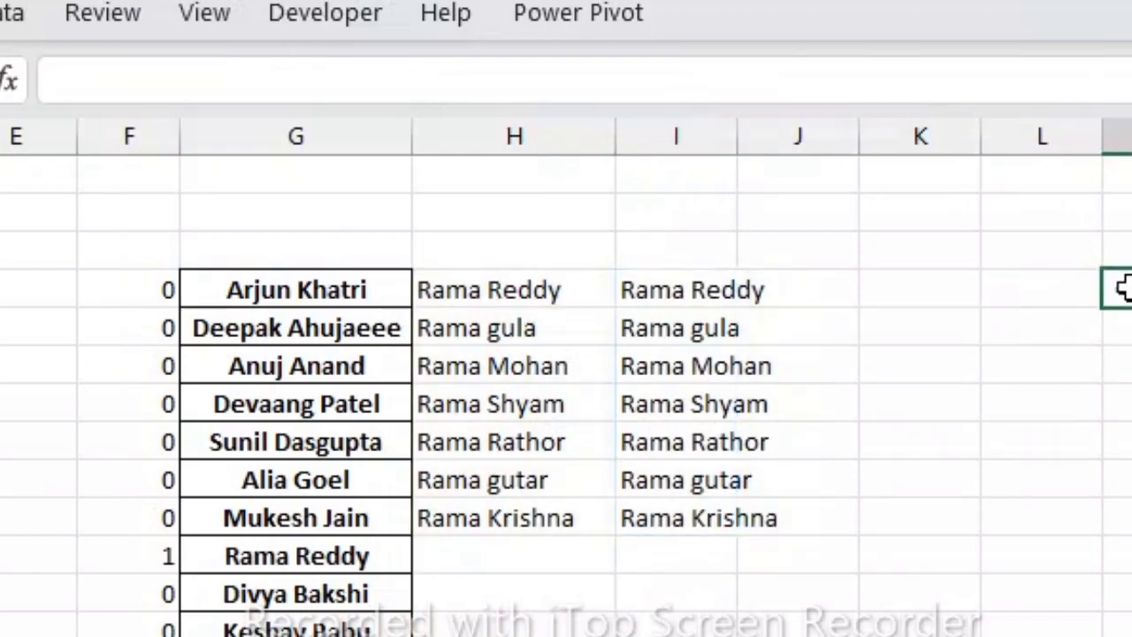
double_click(737, 136)
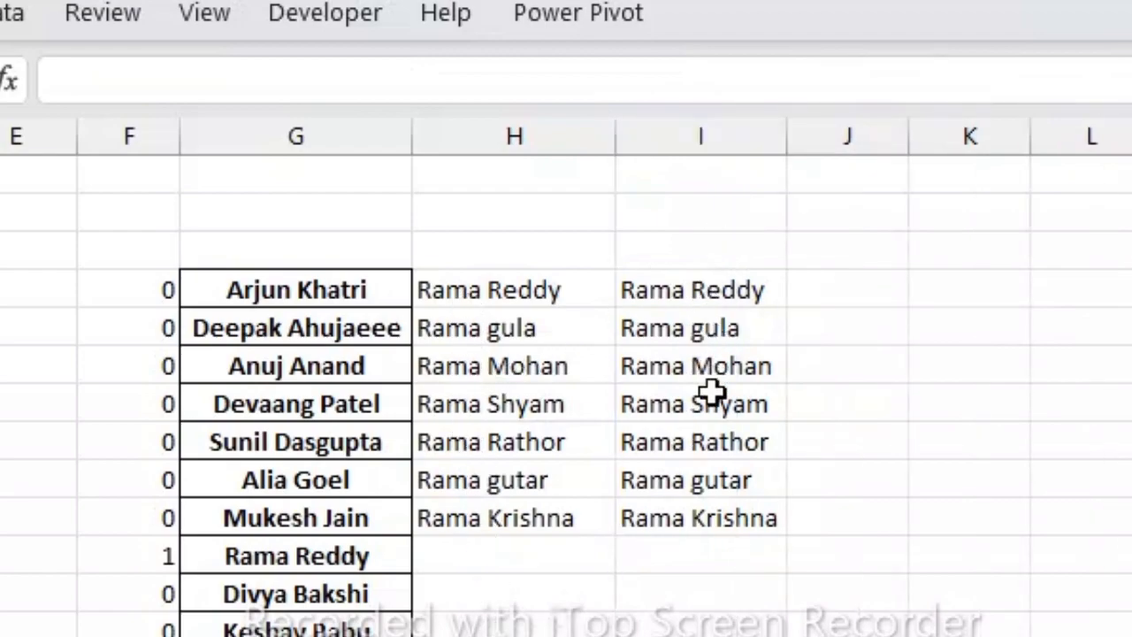
click(674, 335)
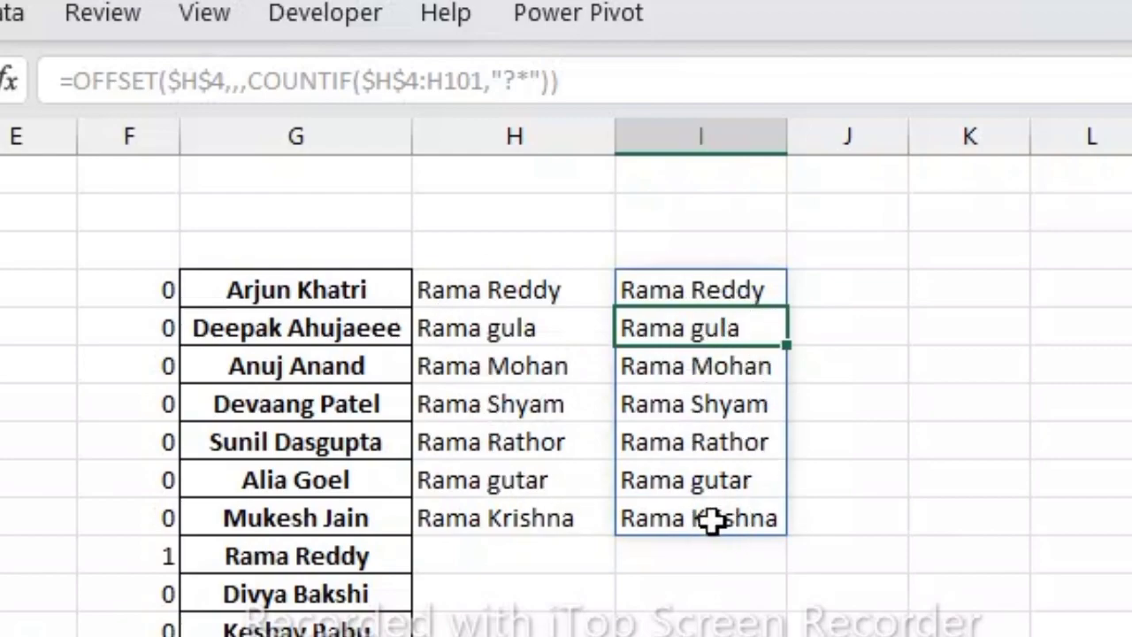
click(849, 507)
click(737, 359)
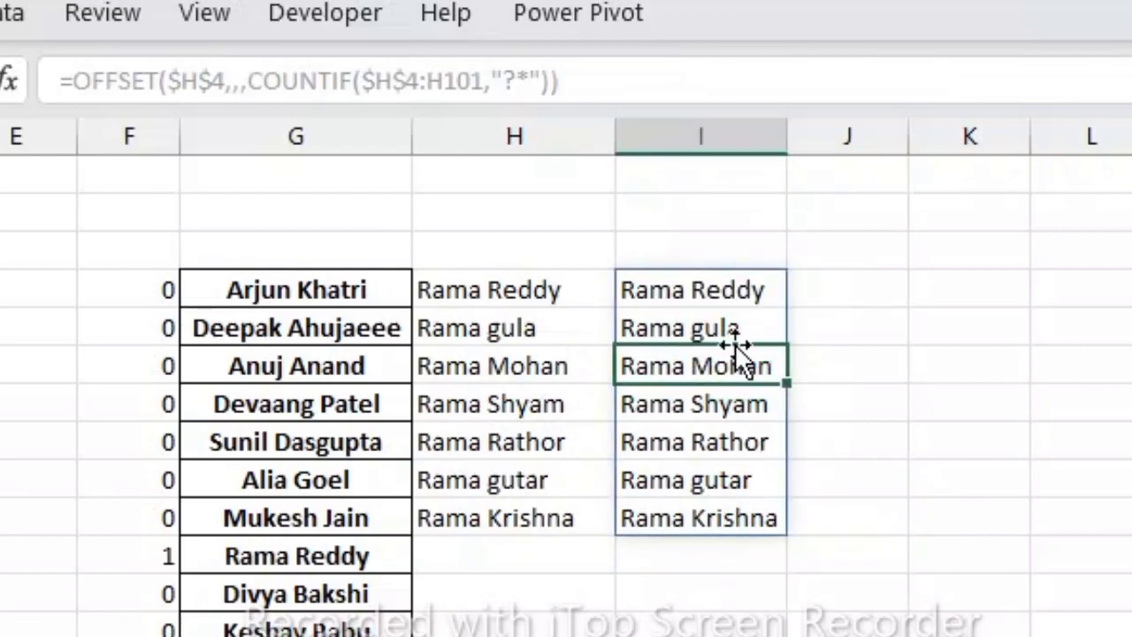
click(721, 292)
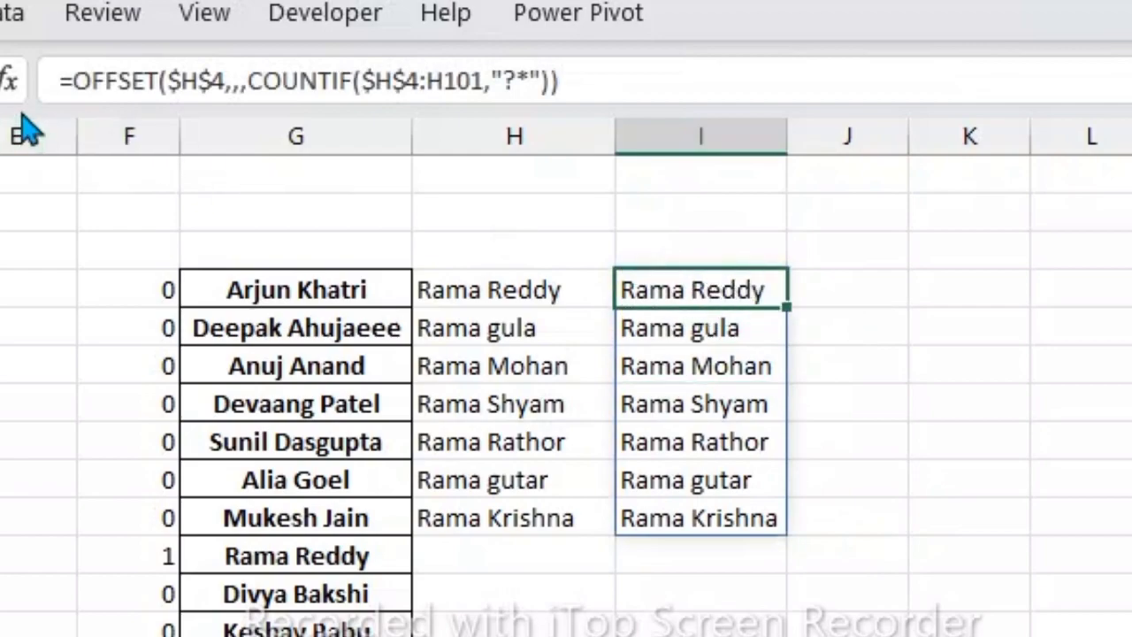
drag(55, 81, 573, 89)
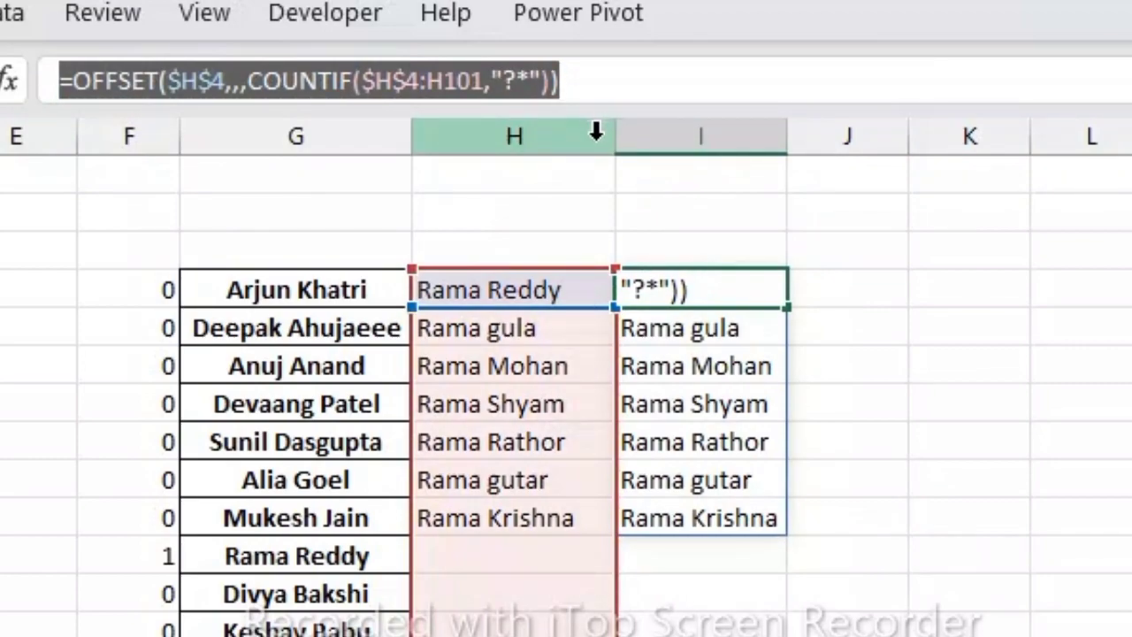
- Define the name _dol referring to =OFFSET($H$4,,,COUNTIF($H$4:H101,"?*")) via a new name
key(Return)
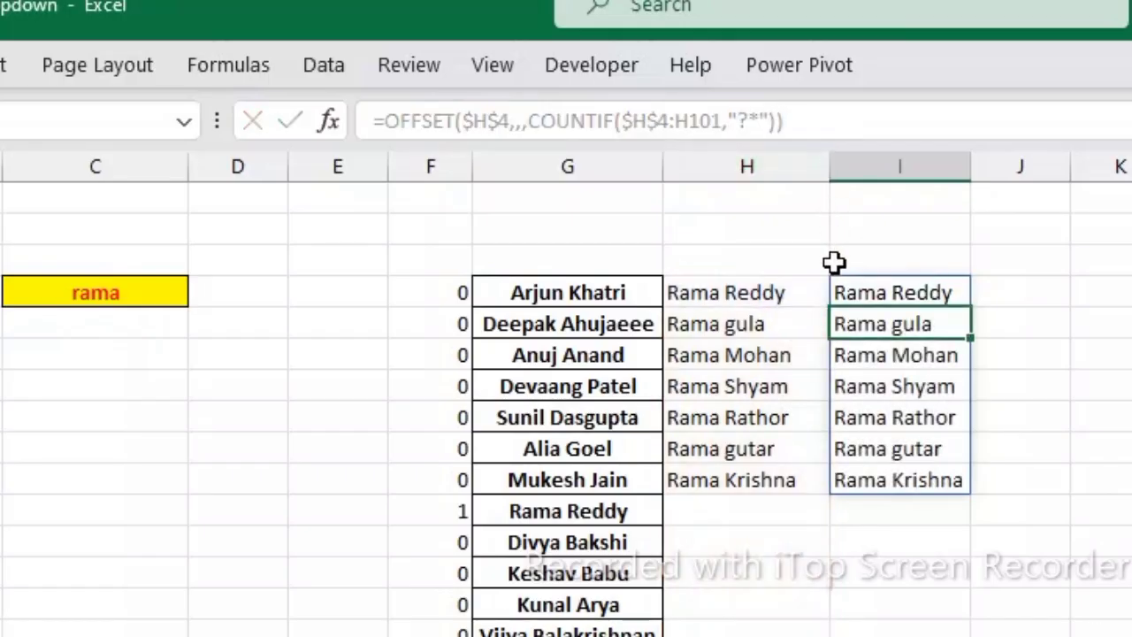
click(855, 596)
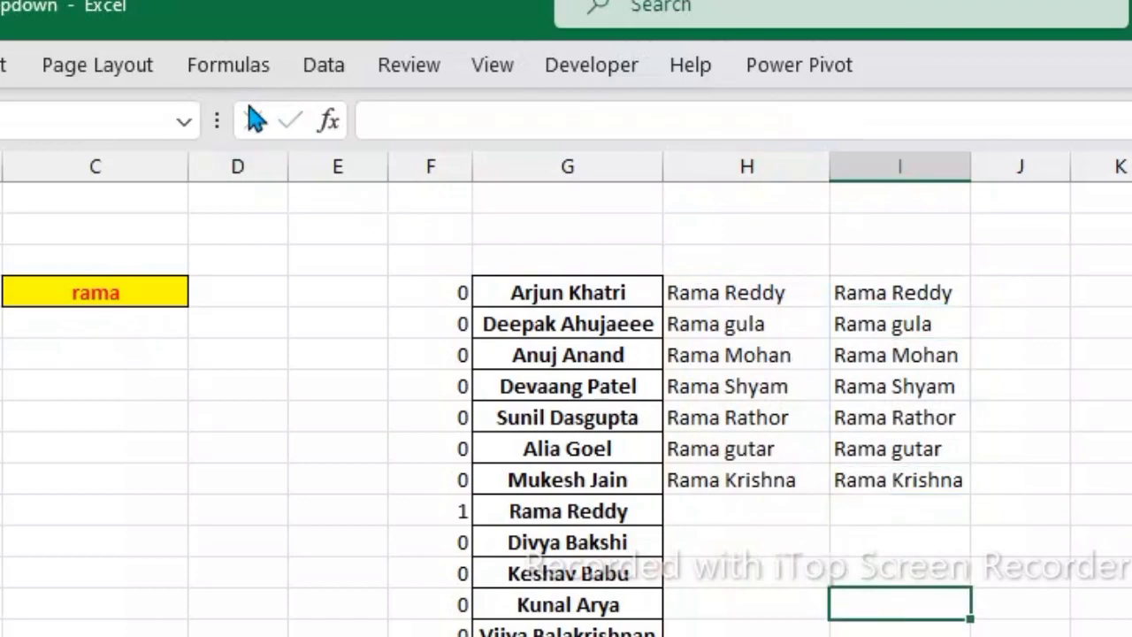
click(248, 67)
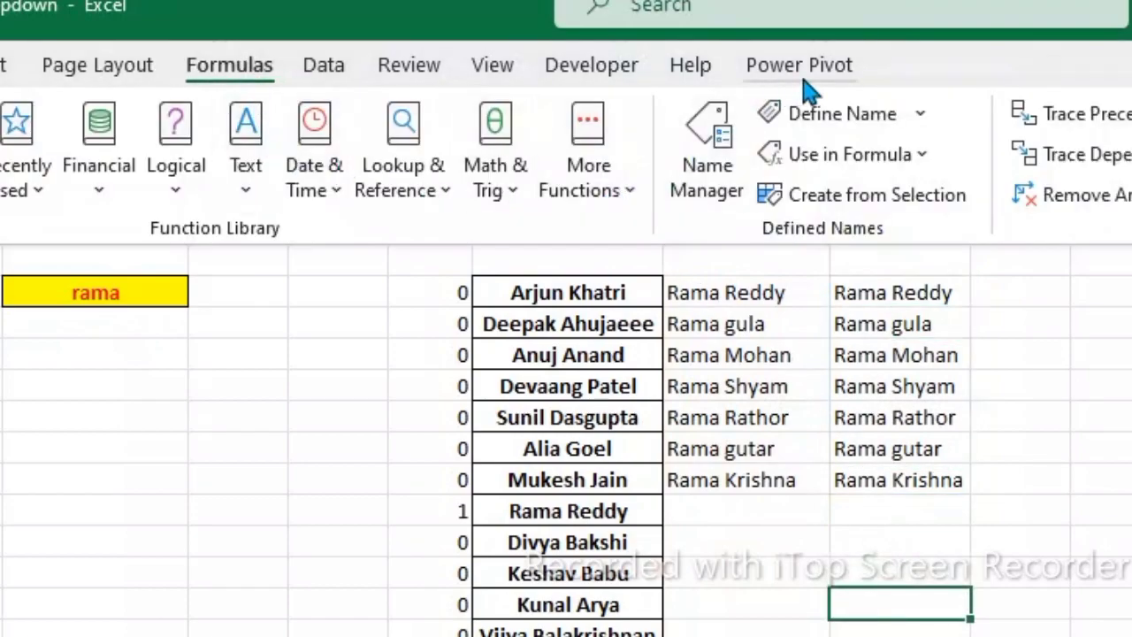
key(Escape)
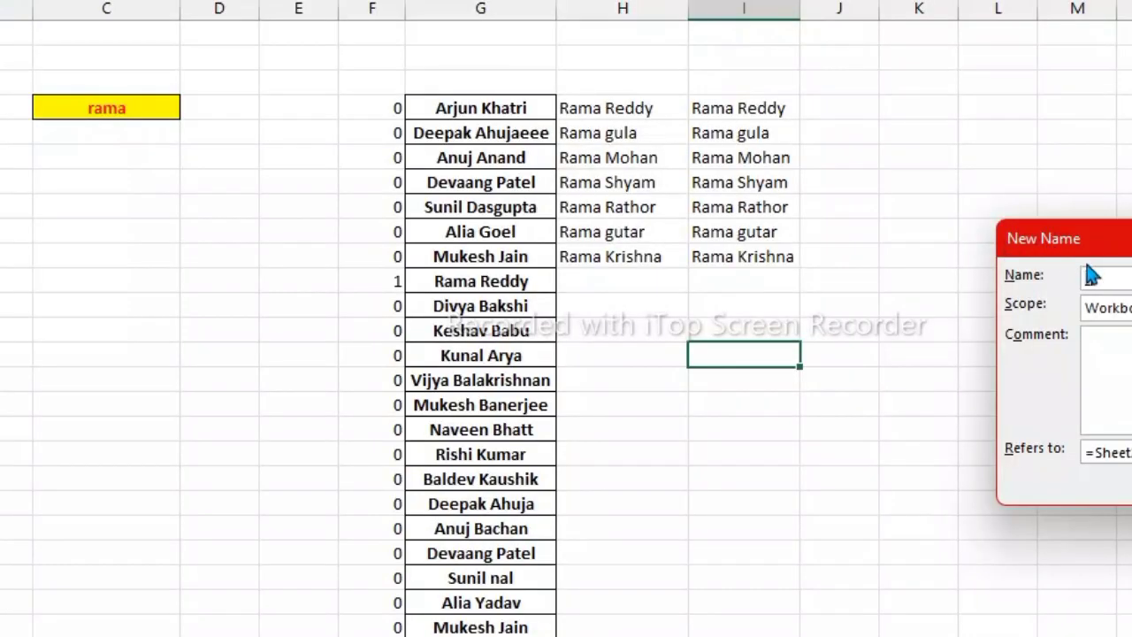
drag(1068, 248, 691, 313)
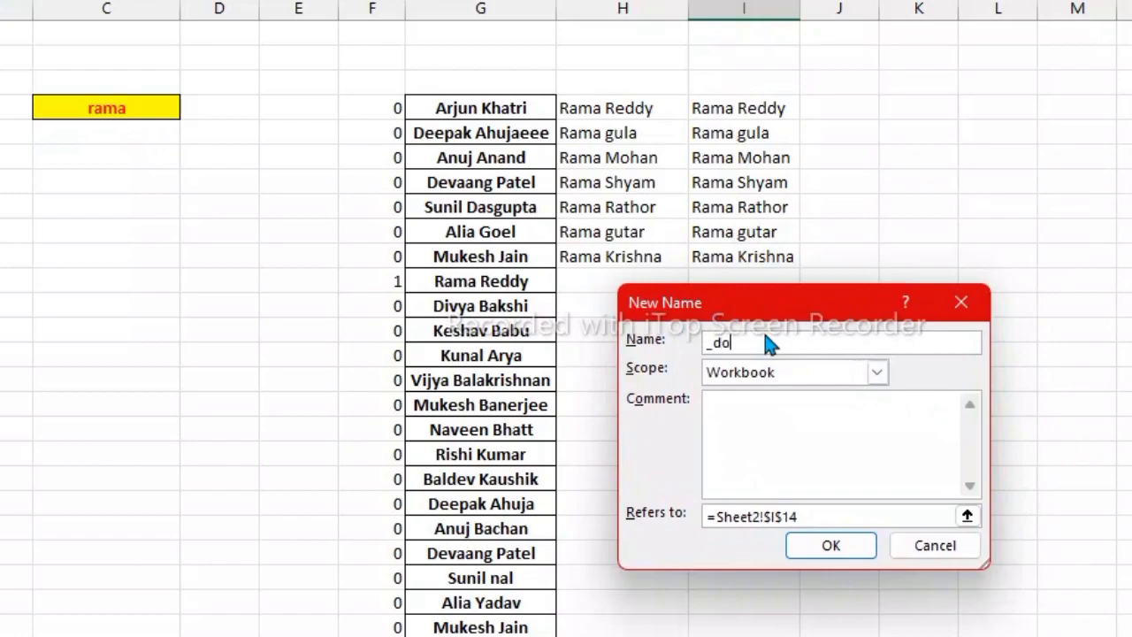
click(812, 517)
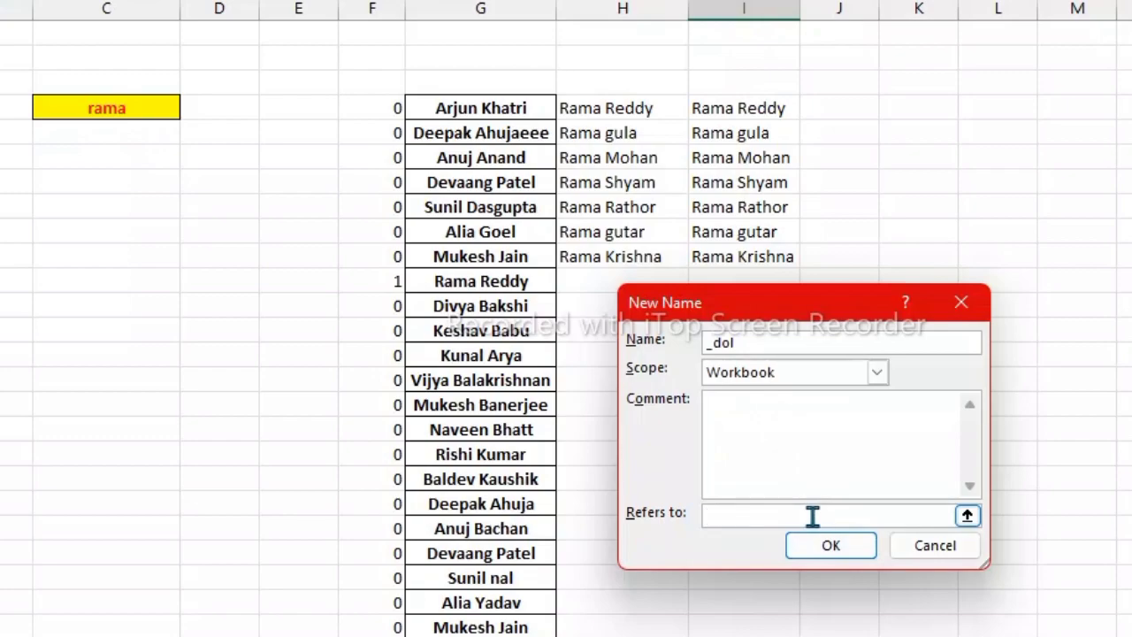
key(ctrl+v)
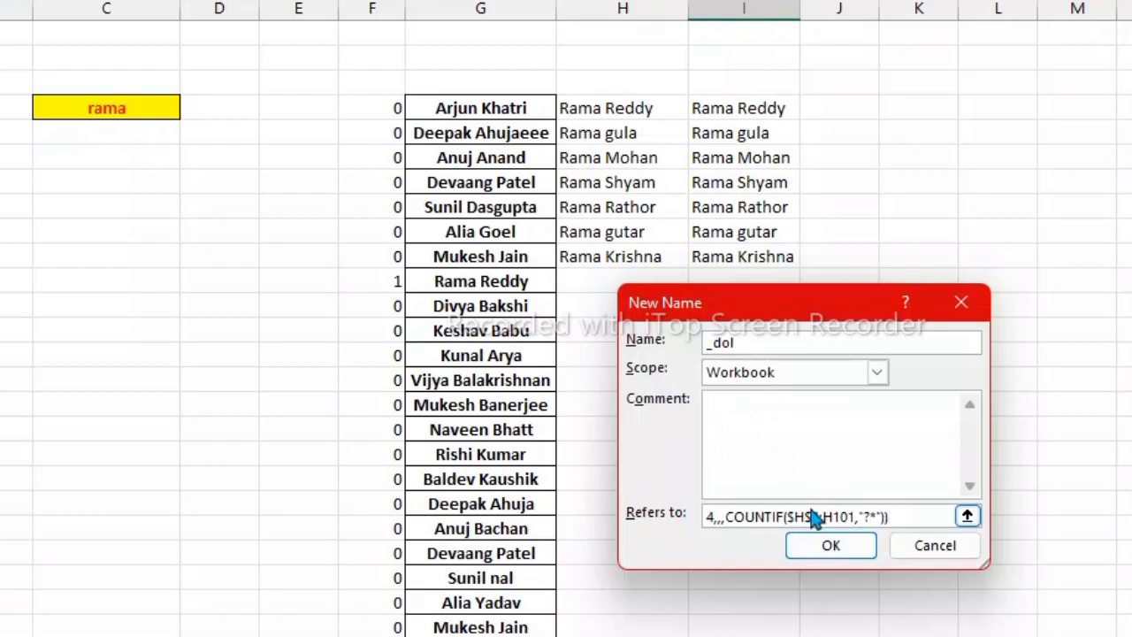
click(832, 544)
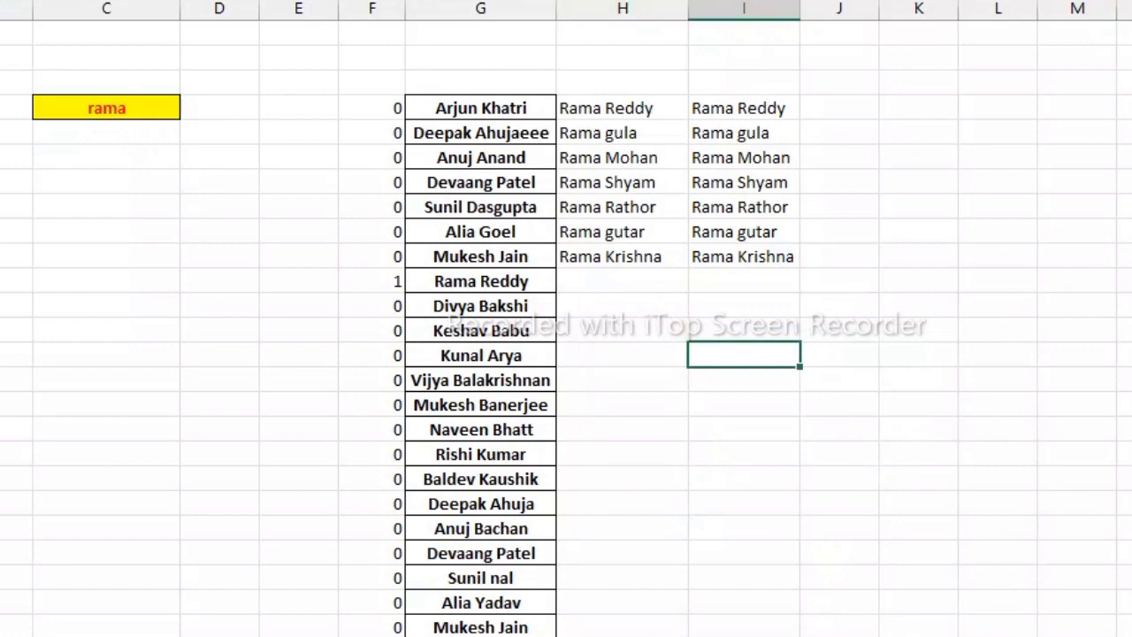
click(119, 104)
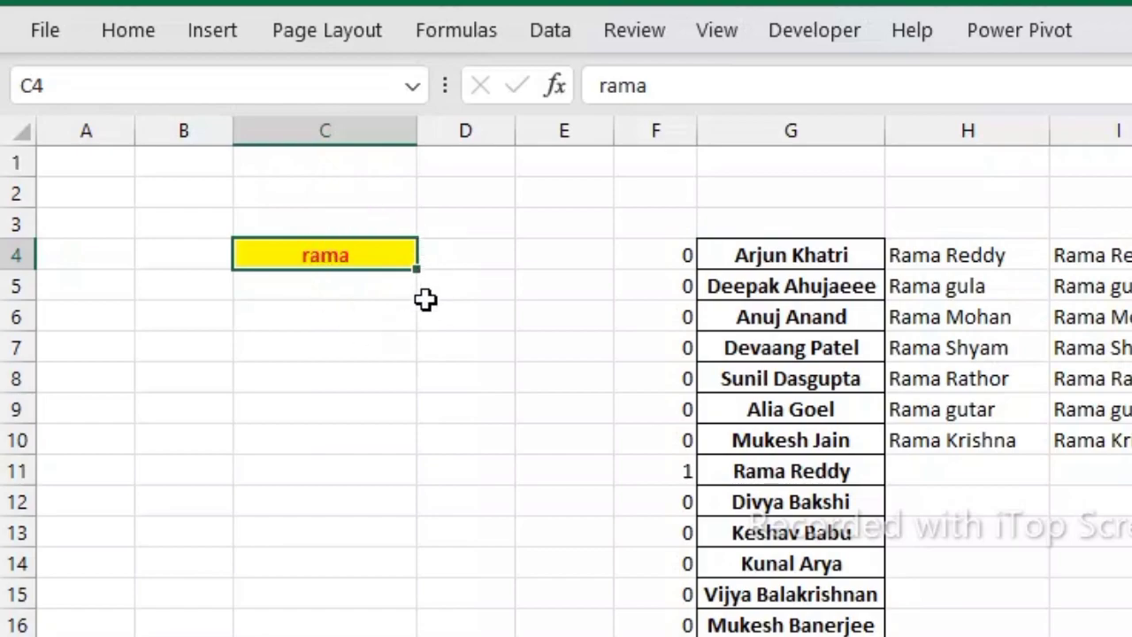
- Clear C4 and set its Data Validation to allow a List
key(Delete)
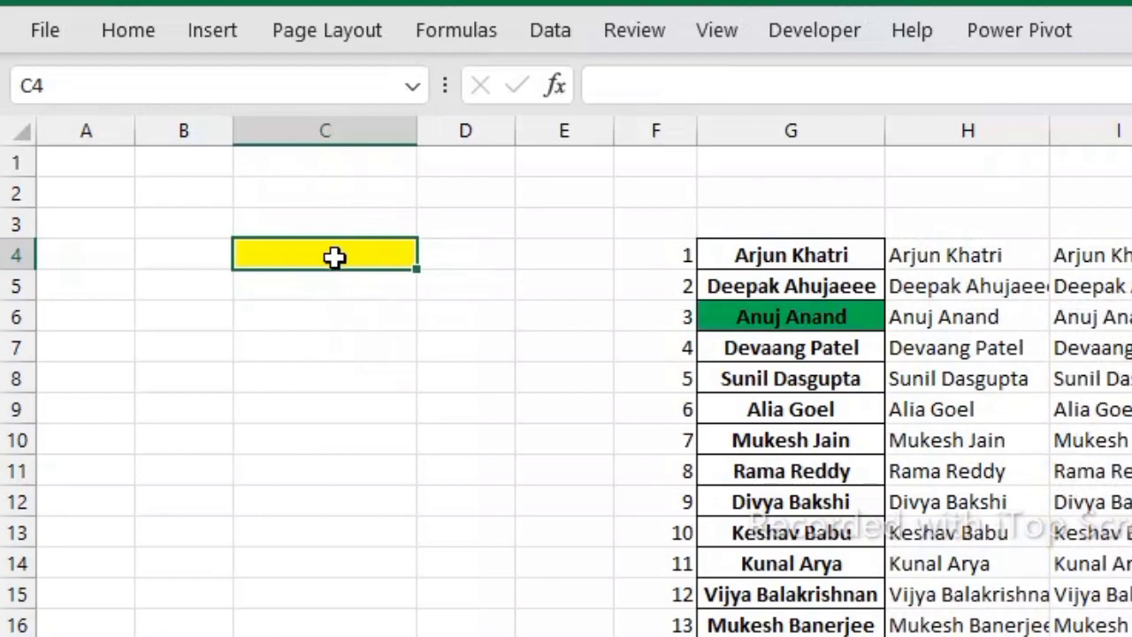
click(540, 36)
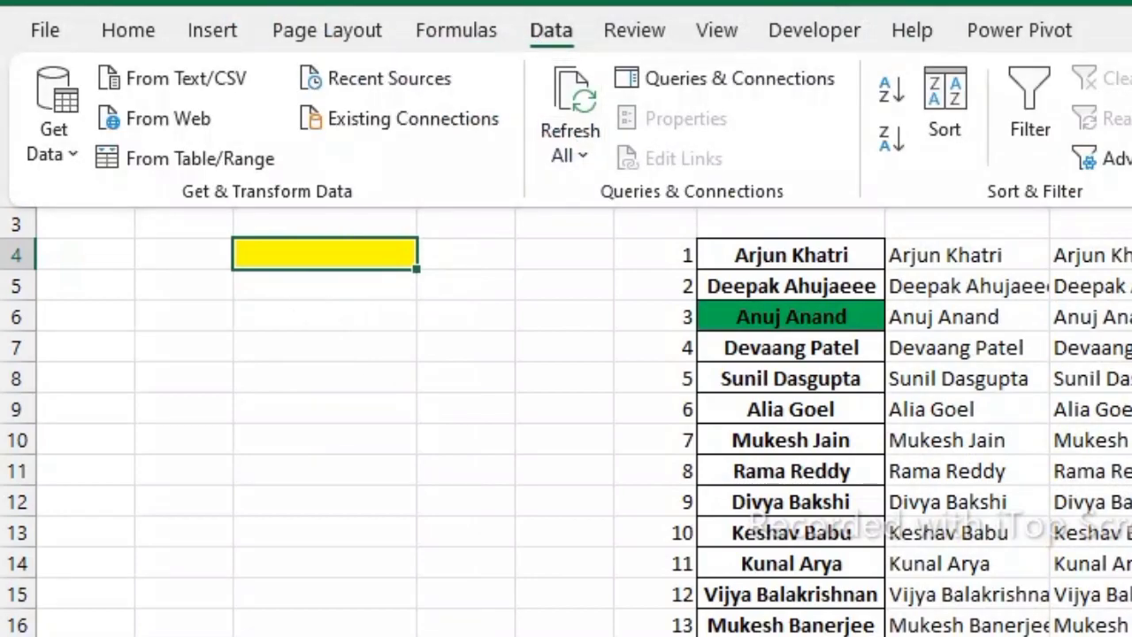
key(alt+a)
key(v)
key(v)
drag(897, 404, 655, 307)
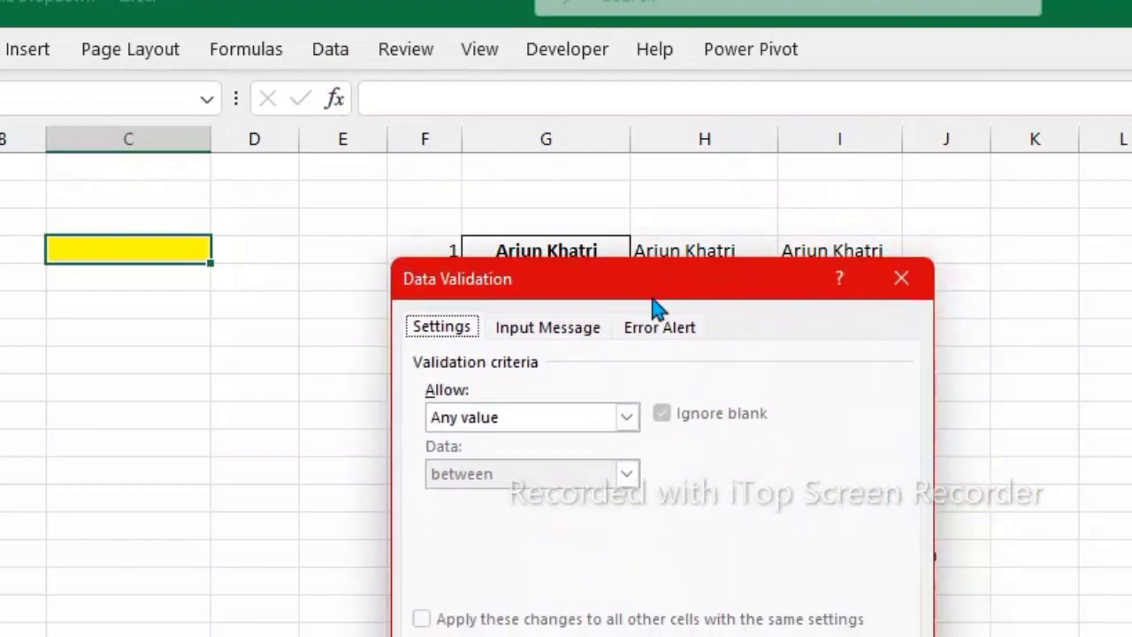
click(628, 418)
click(580, 495)
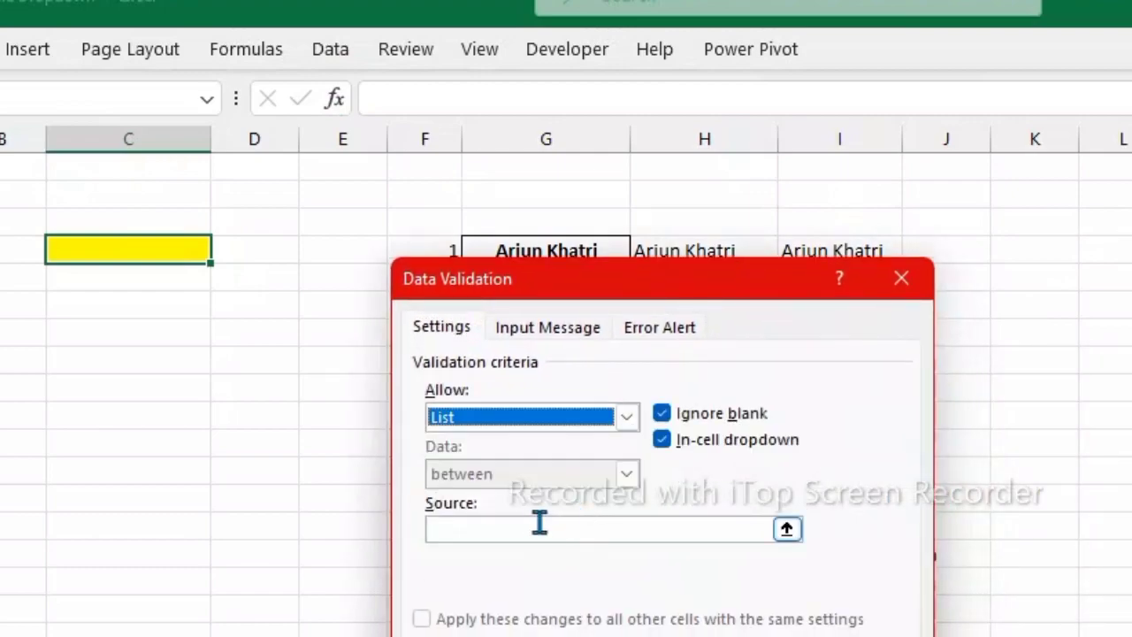
- Use =_dol as the list source, turn off the error alert, and apply the validation
click(540, 524)
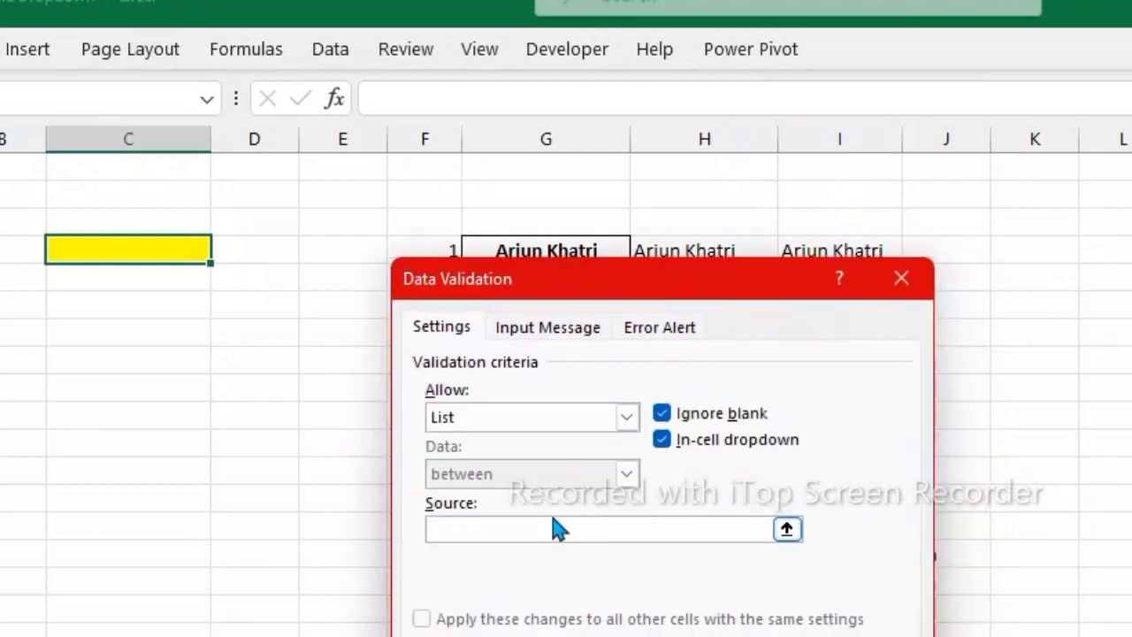
key(F3)
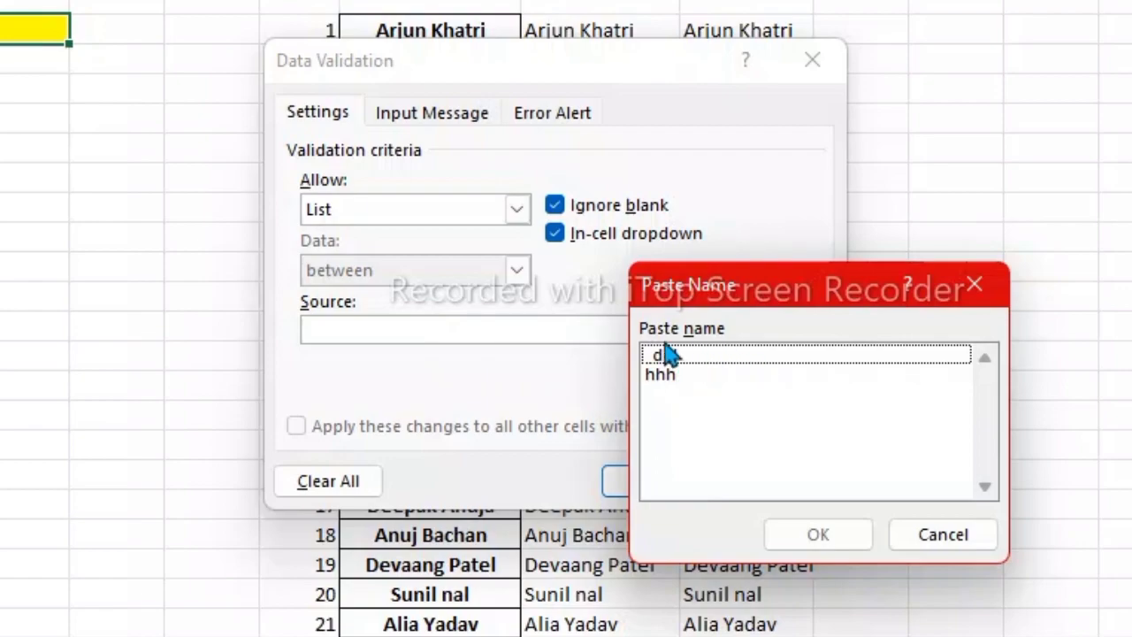
click(697, 358)
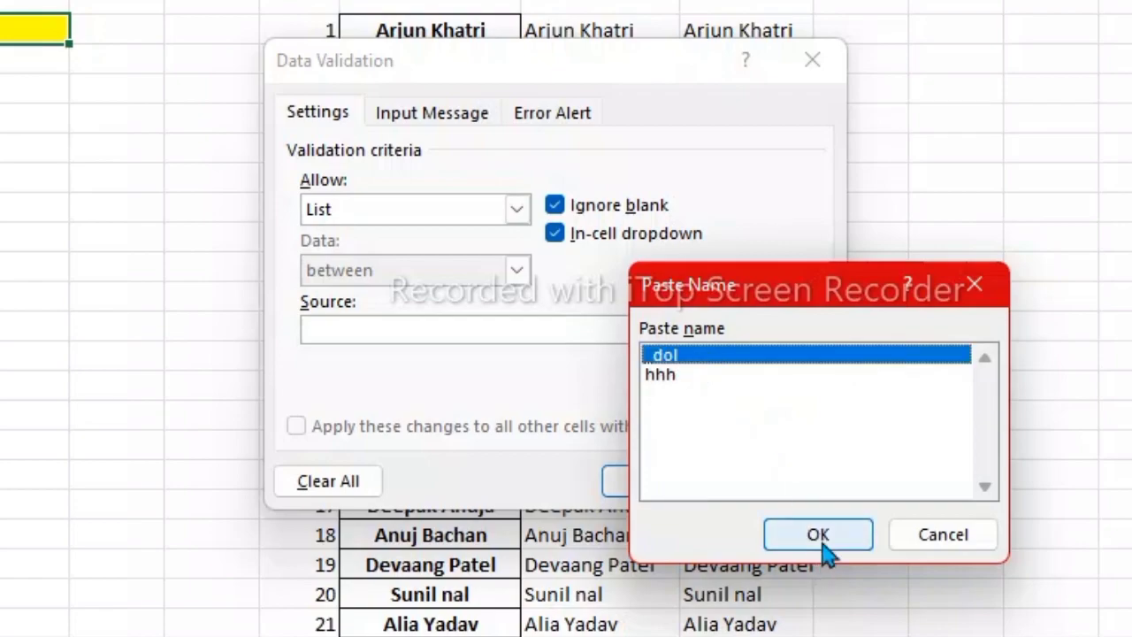
click(818, 535)
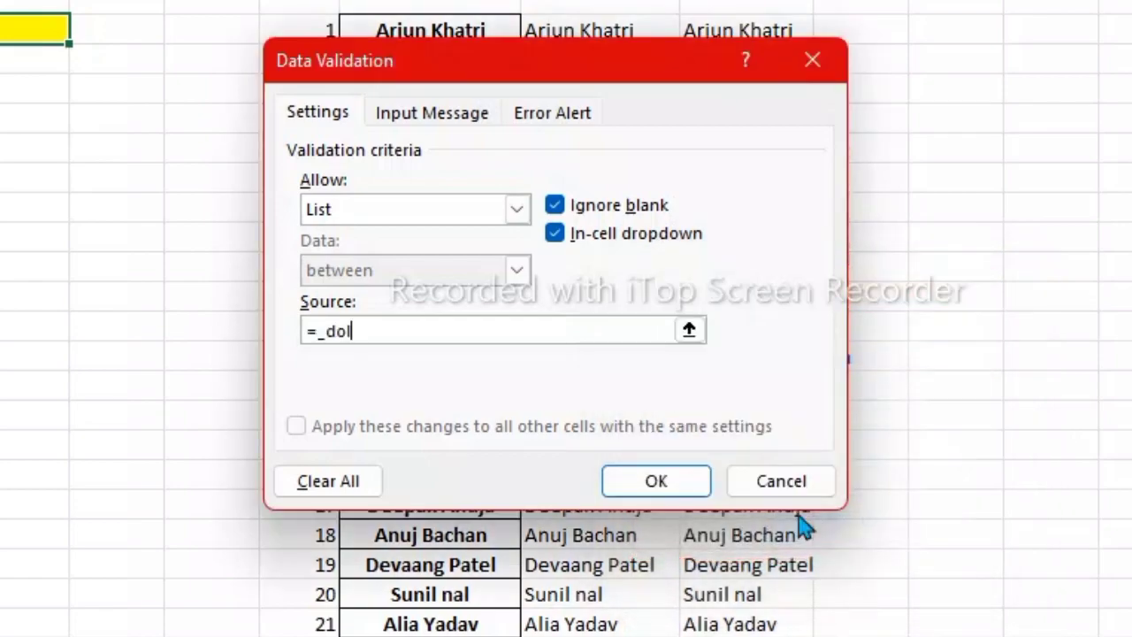
click(573, 122)
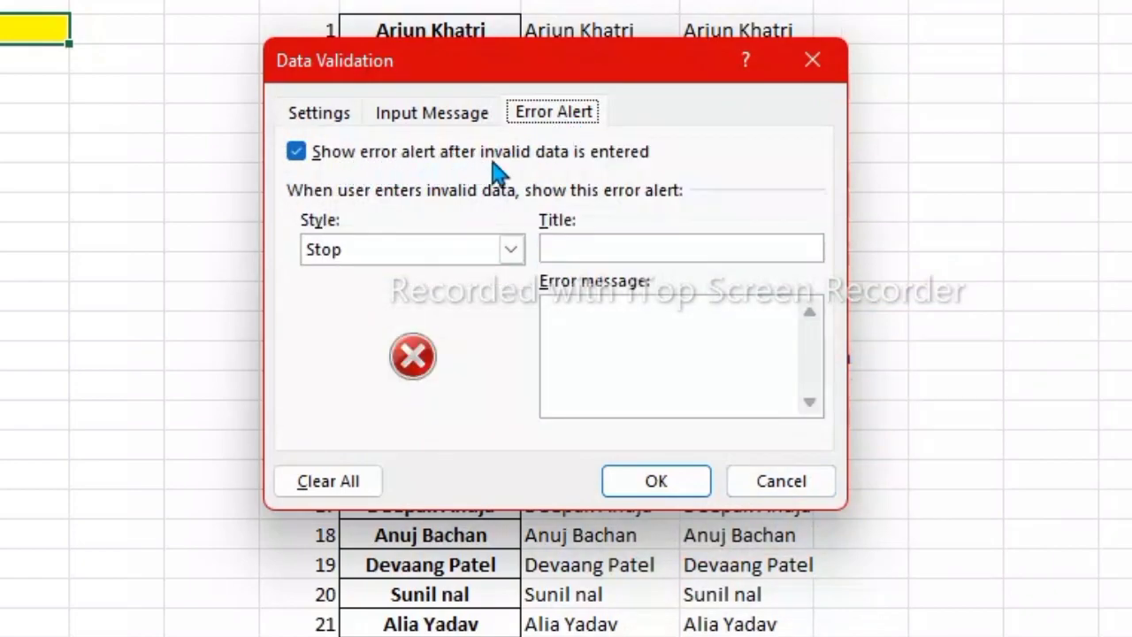
click(296, 152)
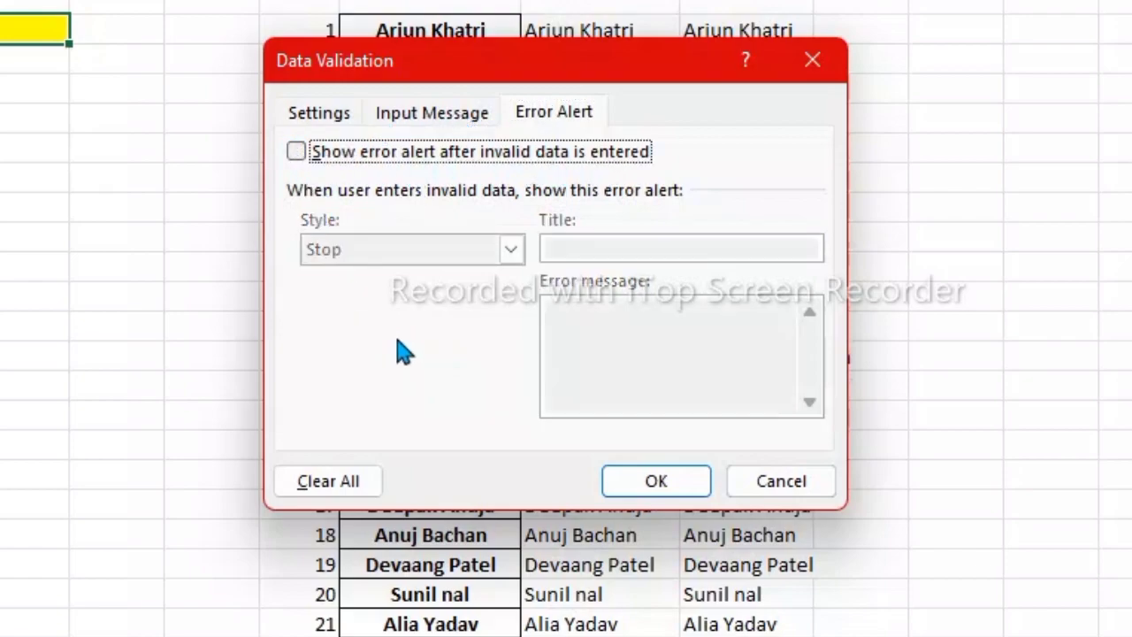
click(664, 489)
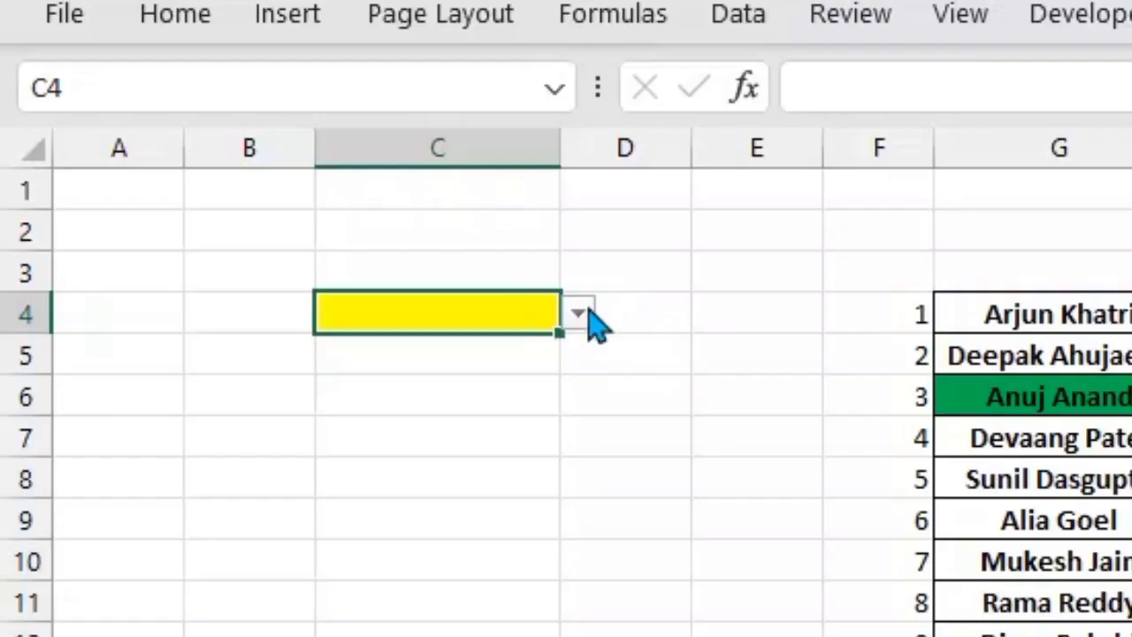
- Type rama in C4 and confirm the drop-down offers only Rama names
click(579, 313)
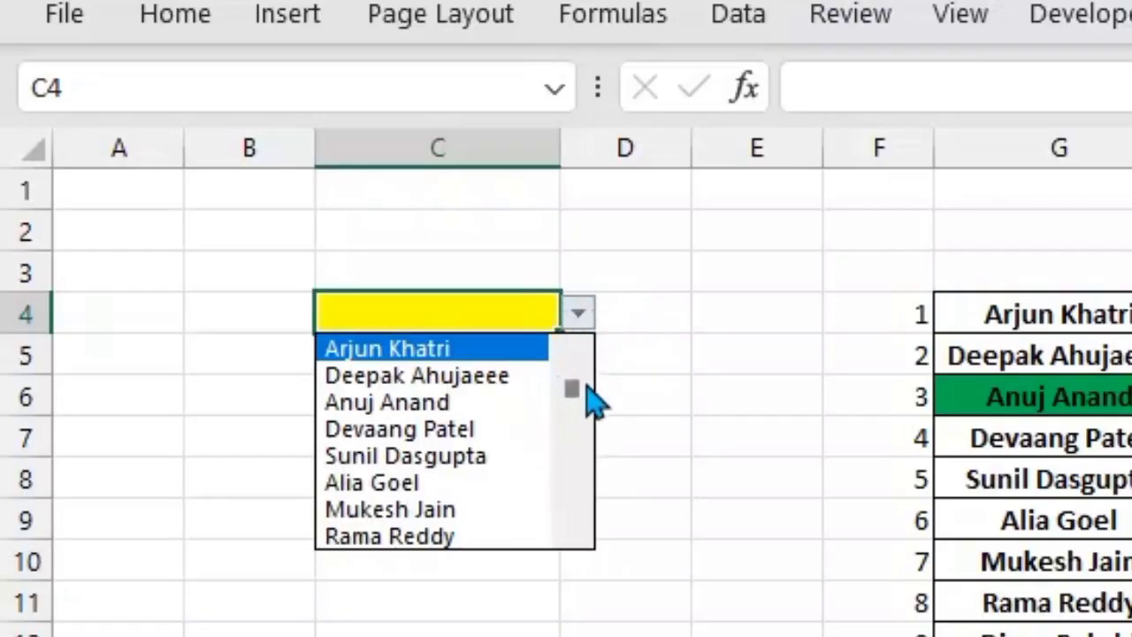
mouse_move(586, 397)
mouse_down()
mouse_move(578, 466)
mouse_move(574, 243)
mouse_up()
click(522, 310)
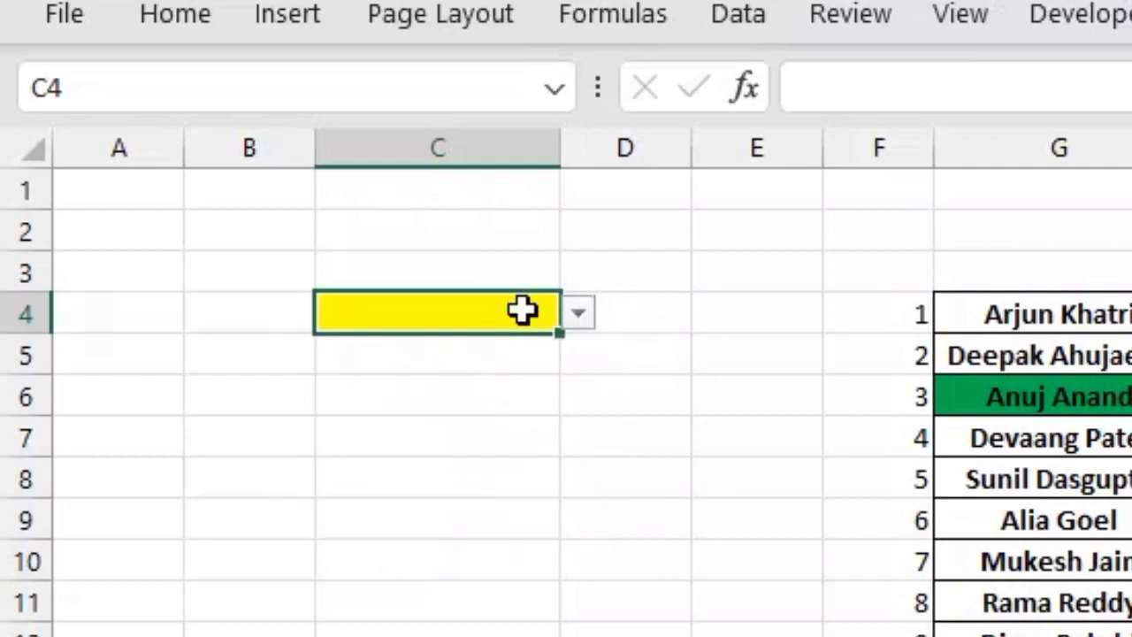
text(ra)
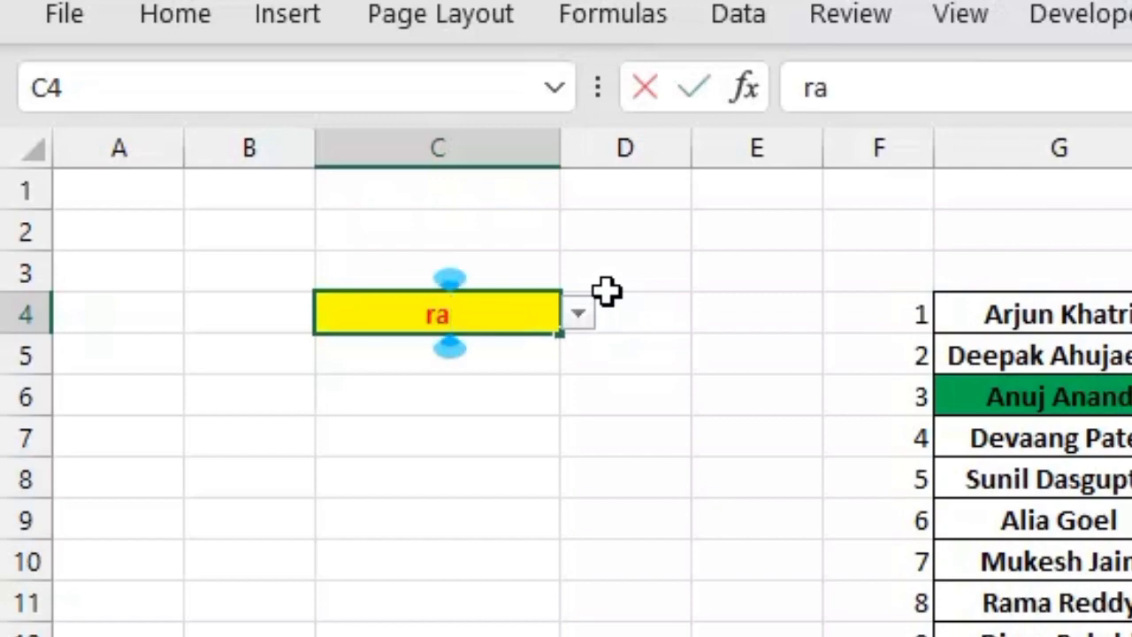
text(ma)
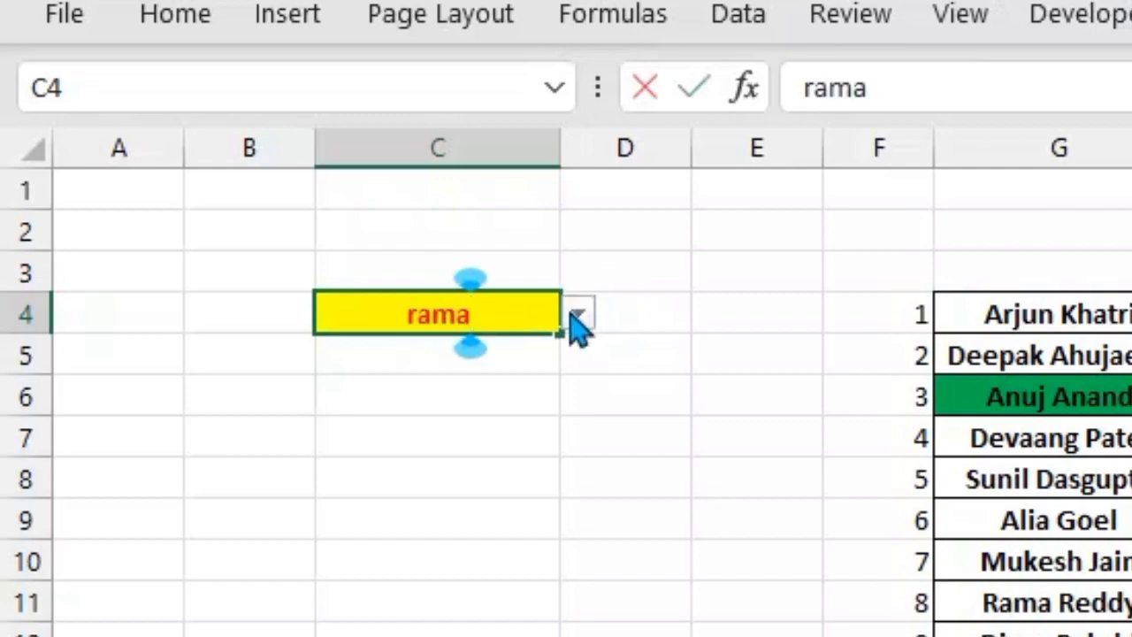
click(577, 314)
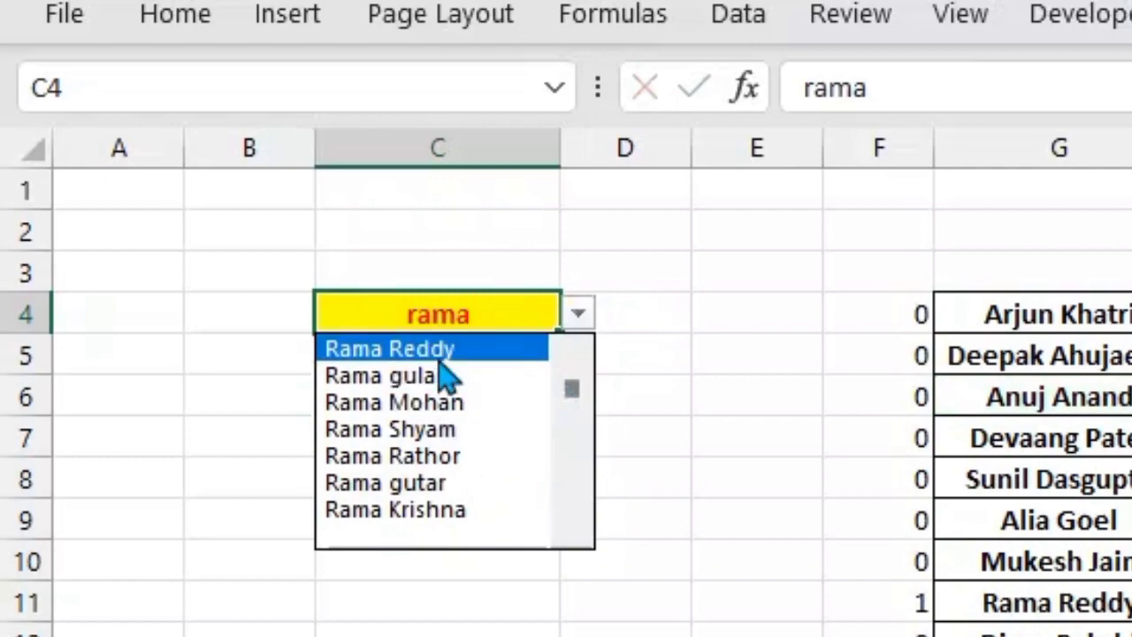
click(492, 302)
- Replace the search with anuj and confirm the drop-down shows only Anuj names
key(Delete)
text(a)
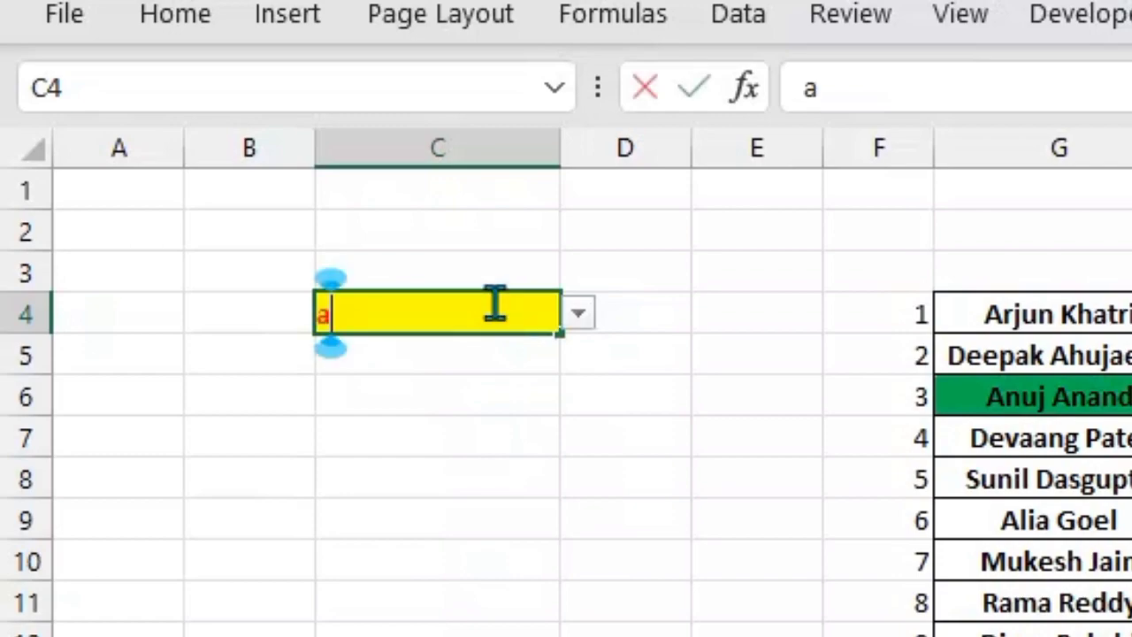
text(nuj)
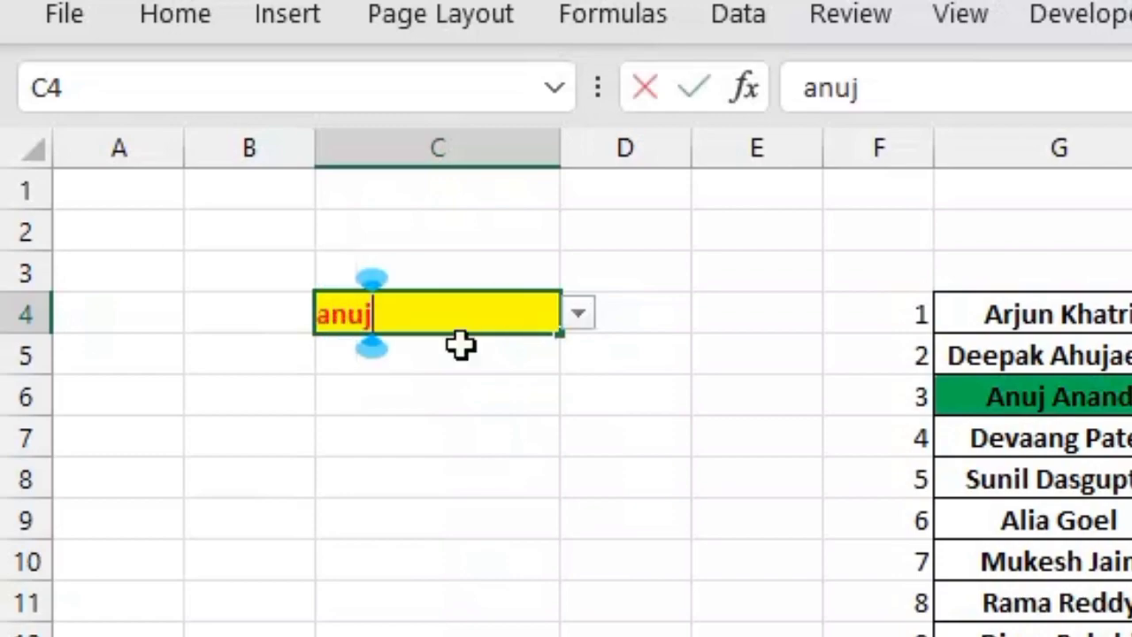
click(580, 318)
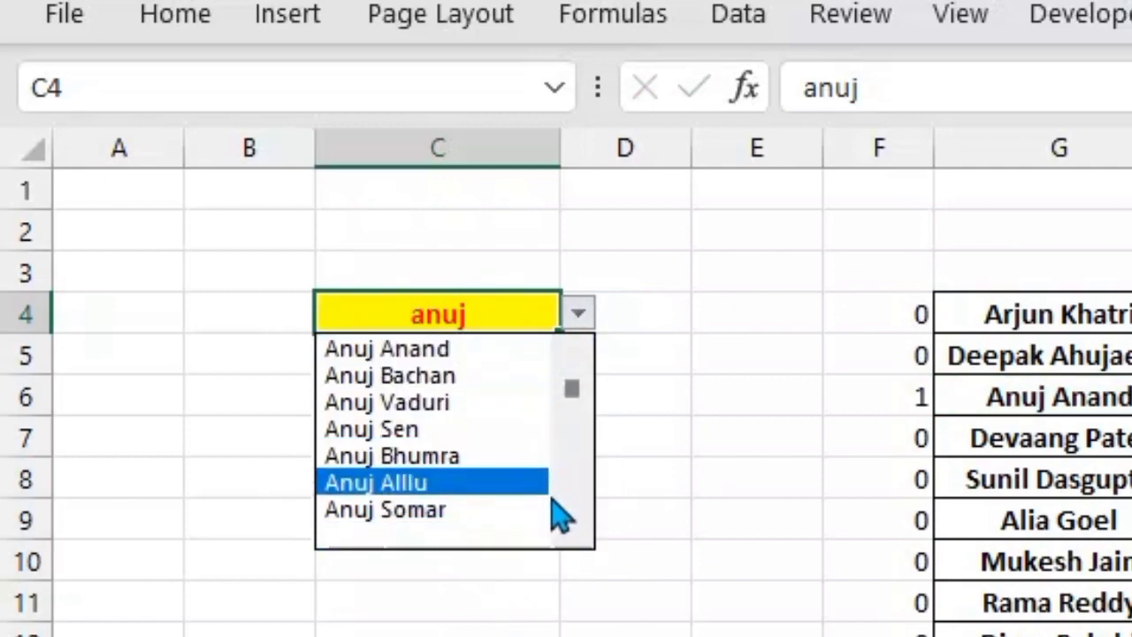
click(615, 618)
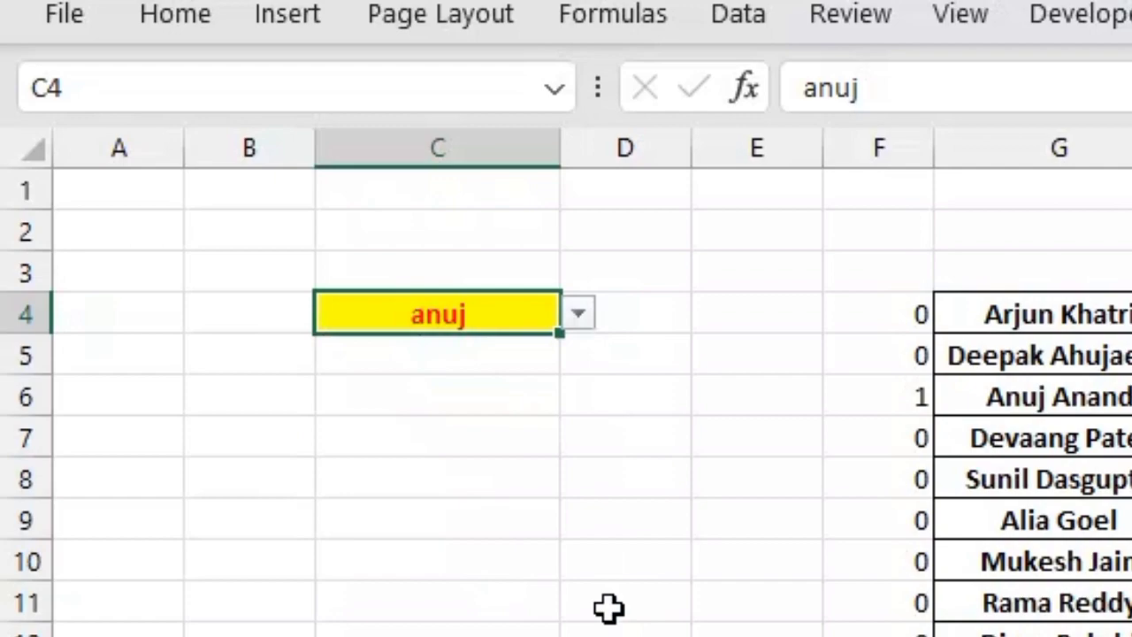